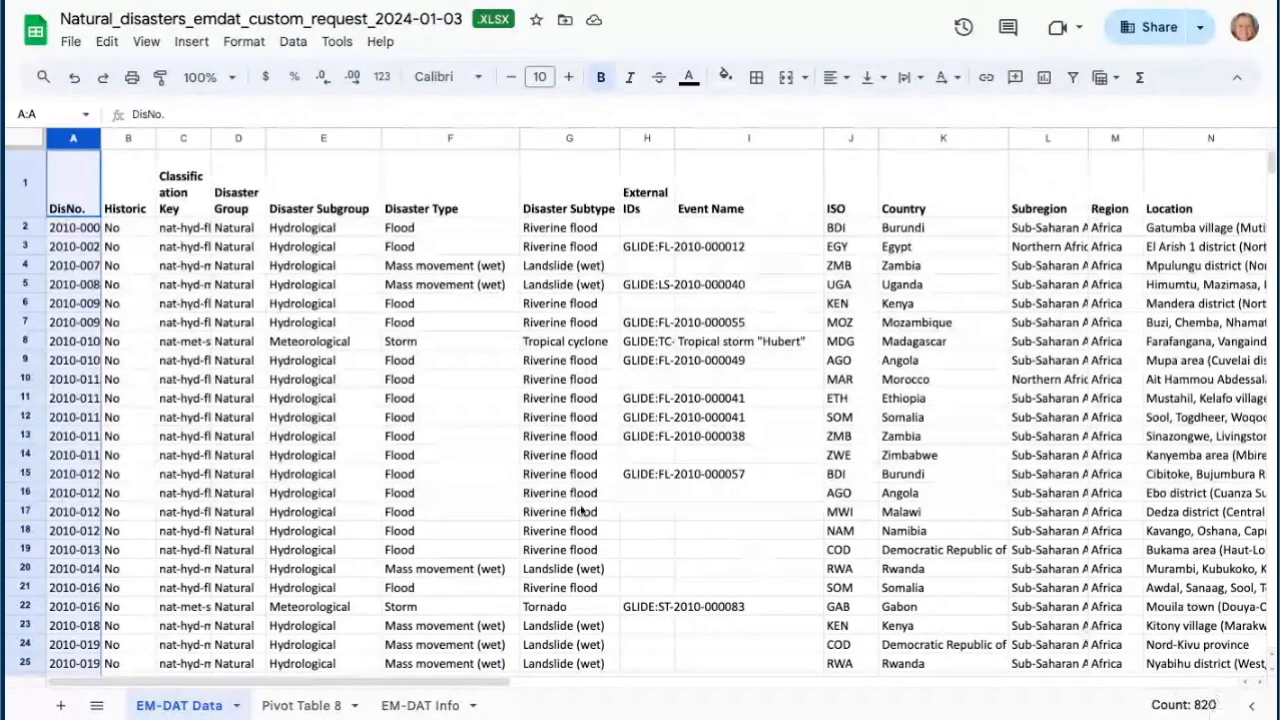
- Browse the sheet's columns from Disaster Type across to Total Affected and back to the start
{"action": "left_click", "coordinate": [22, 188]}
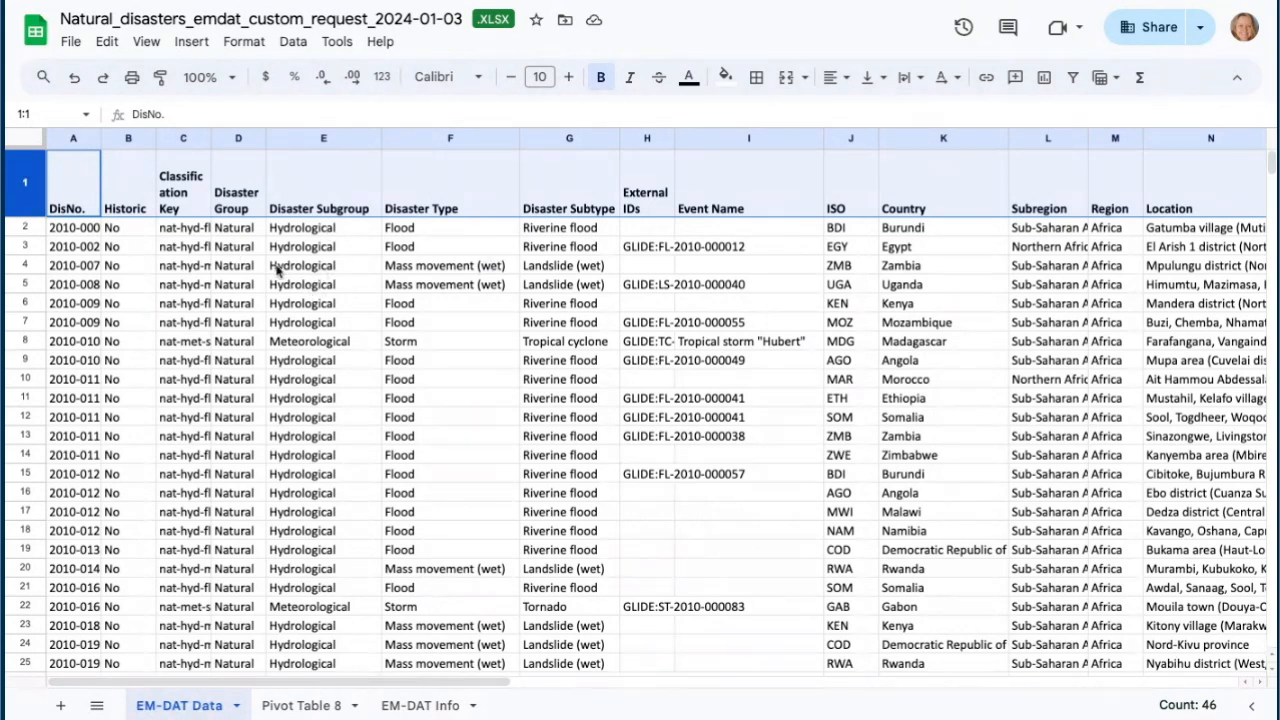
{"action": "left_click", "coordinate": [449, 205]}
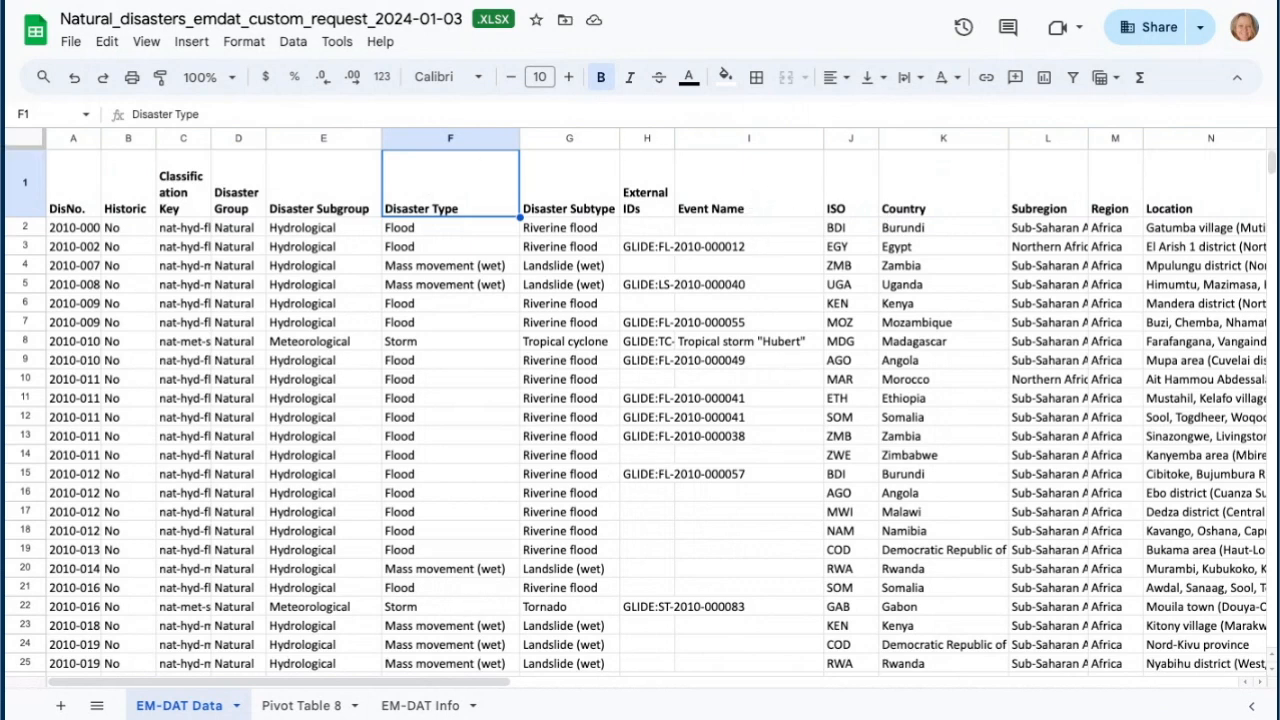
{"action": "left_click_drag", "start_coordinate": [466, 682], "coordinate": [548, 686]}
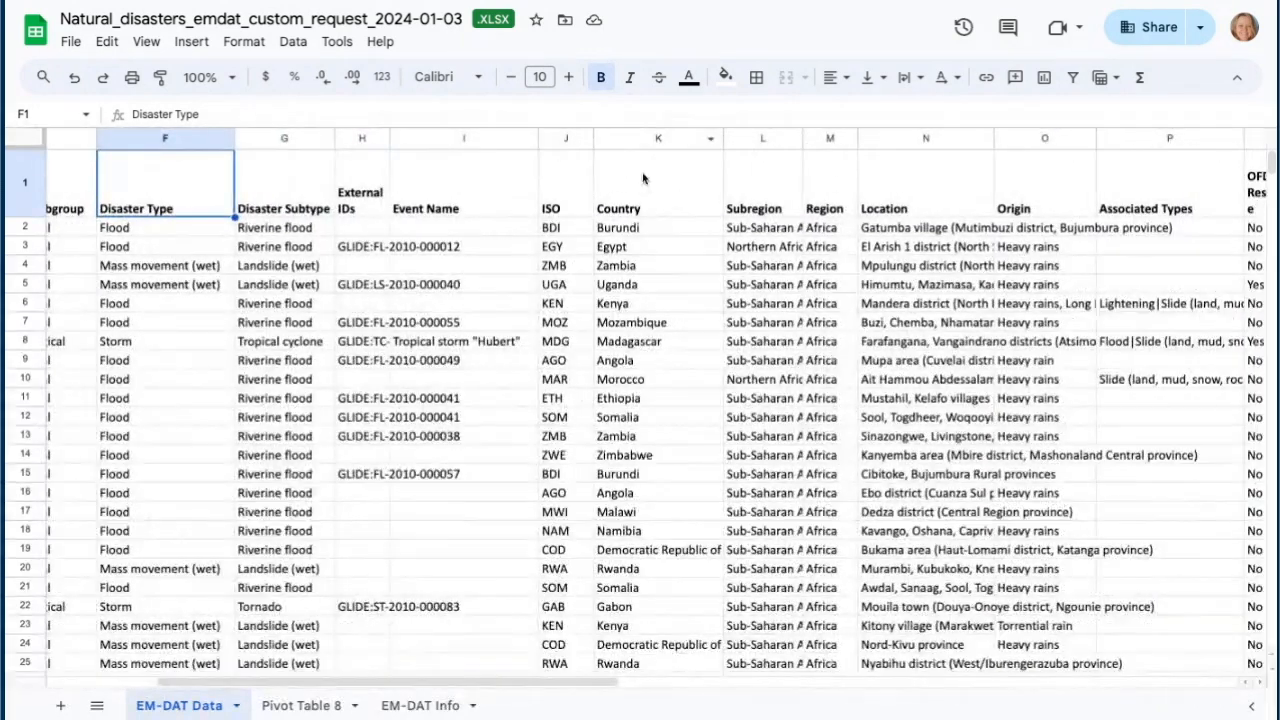
{"action": "left_click", "coordinate": [640, 137]}
{"action": "left_click_drag", "start_coordinate": [551, 688], "coordinate": [920, 672]}
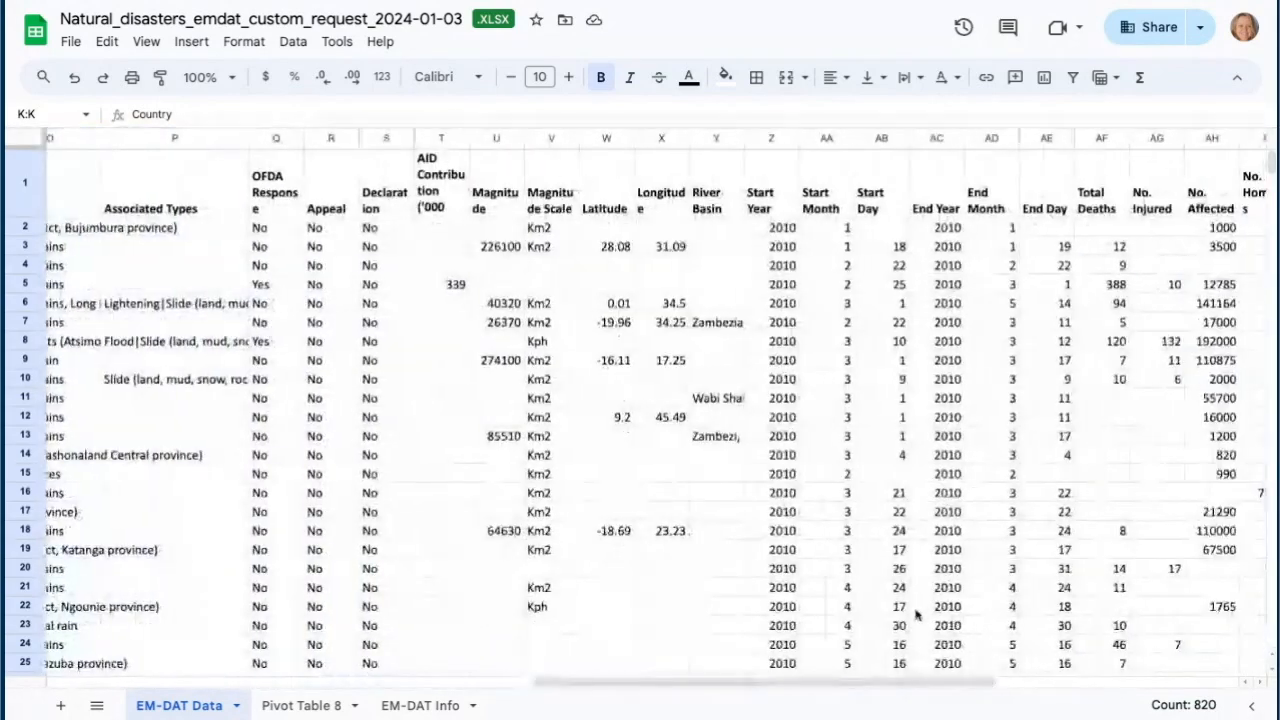
{"action": "left_click", "coordinate": [771, 139]}
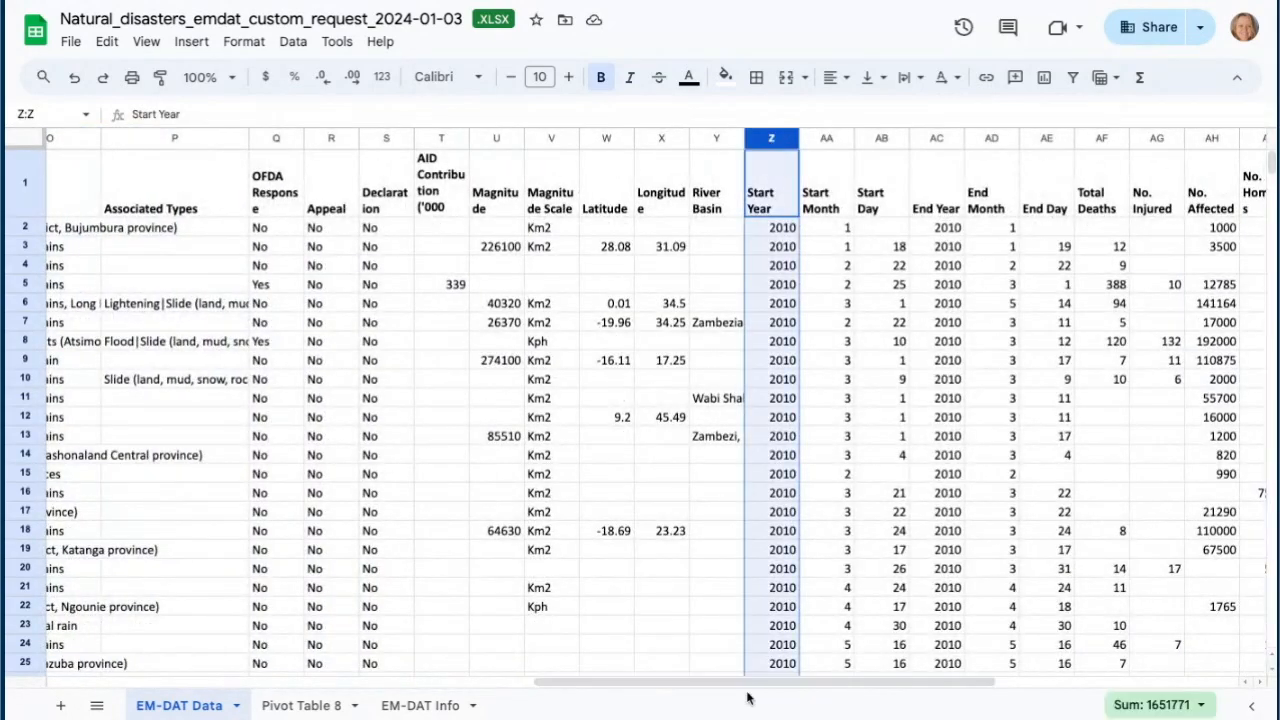
{"action": "left_click_drag", "start_coordinate": [710, 686], "coordinate": [910, 684]}
{"action": "left_click", "coordinate": [781, 140]}
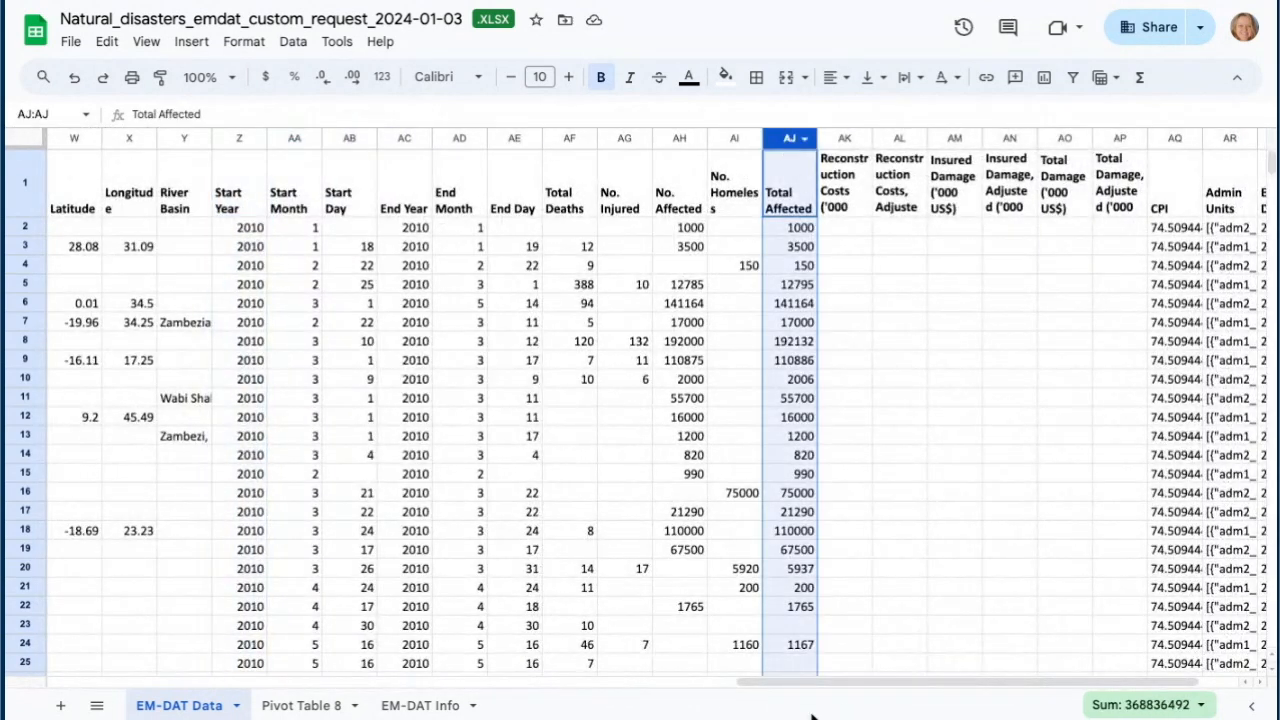
{"action": "left_click_drag", "start_coordinate": [783, 687], "coordinate": [823, 686]}
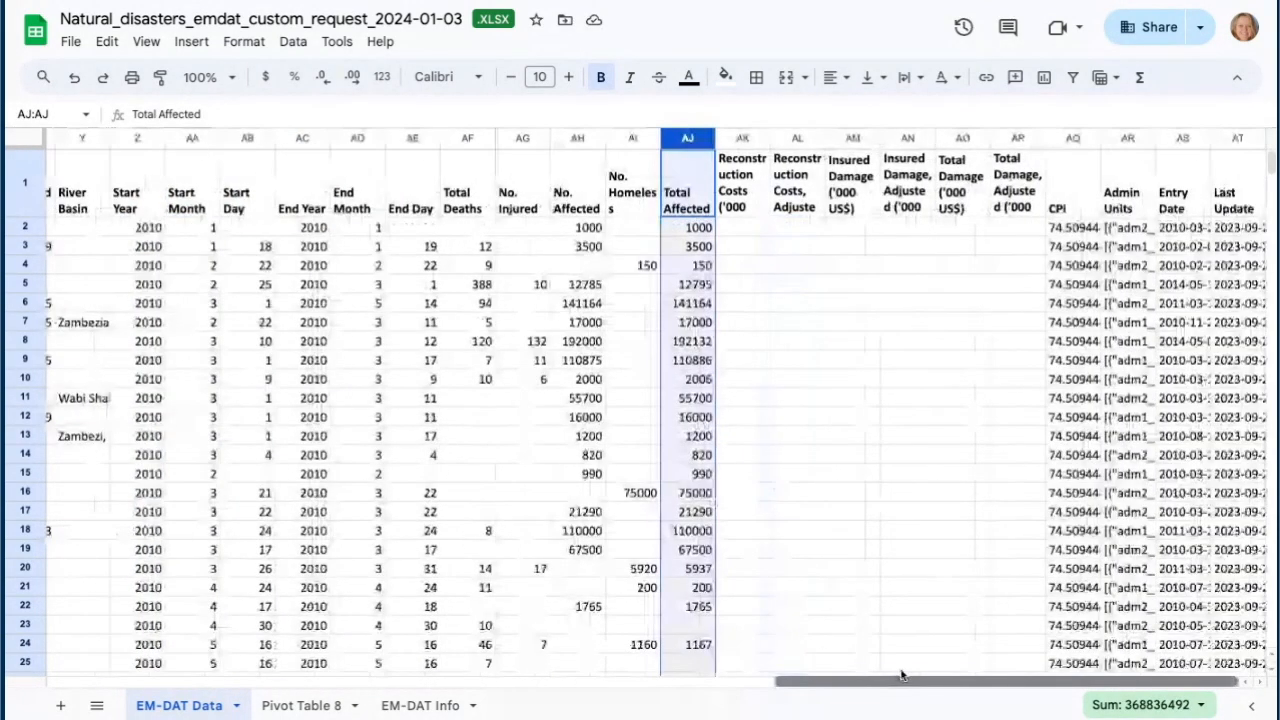
{"action": "left_click_drag", "start_coordinate": [900, 676], "coordinate": [85, 658]}
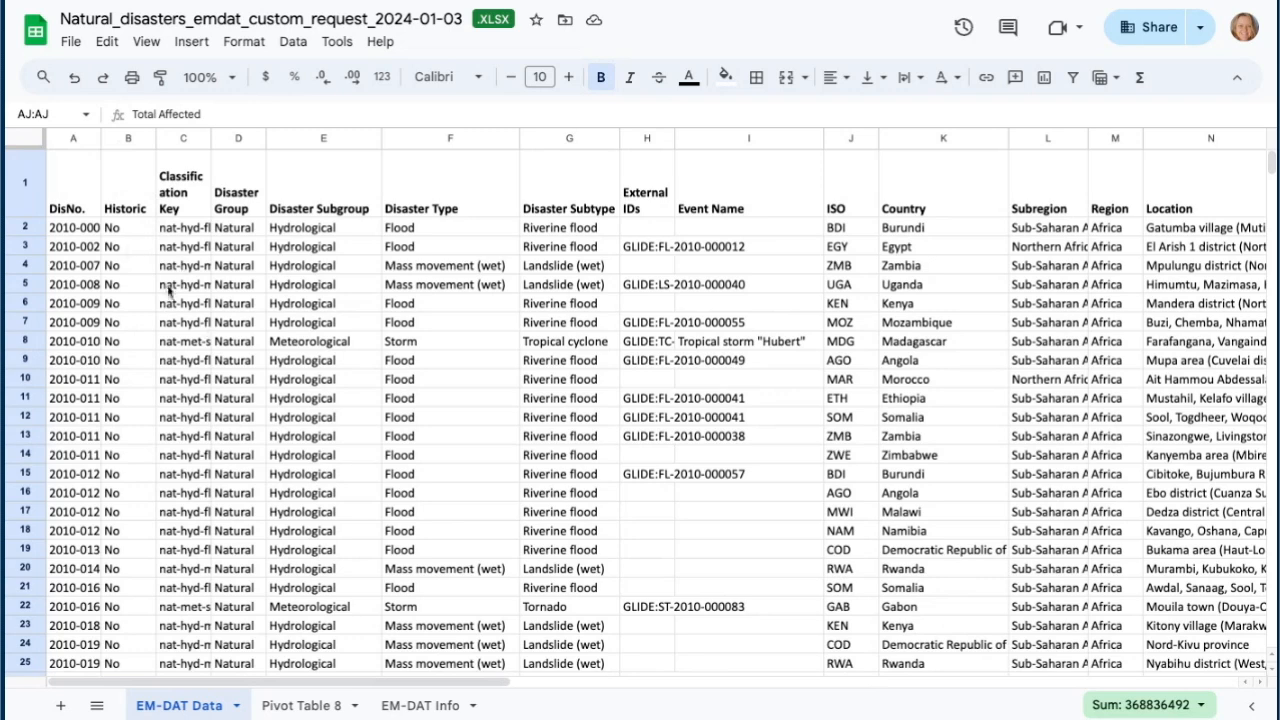
- Freeze the first row so the headers stay visible while scrolling
{"action": "left_click", "coordinate": [22, 190]}
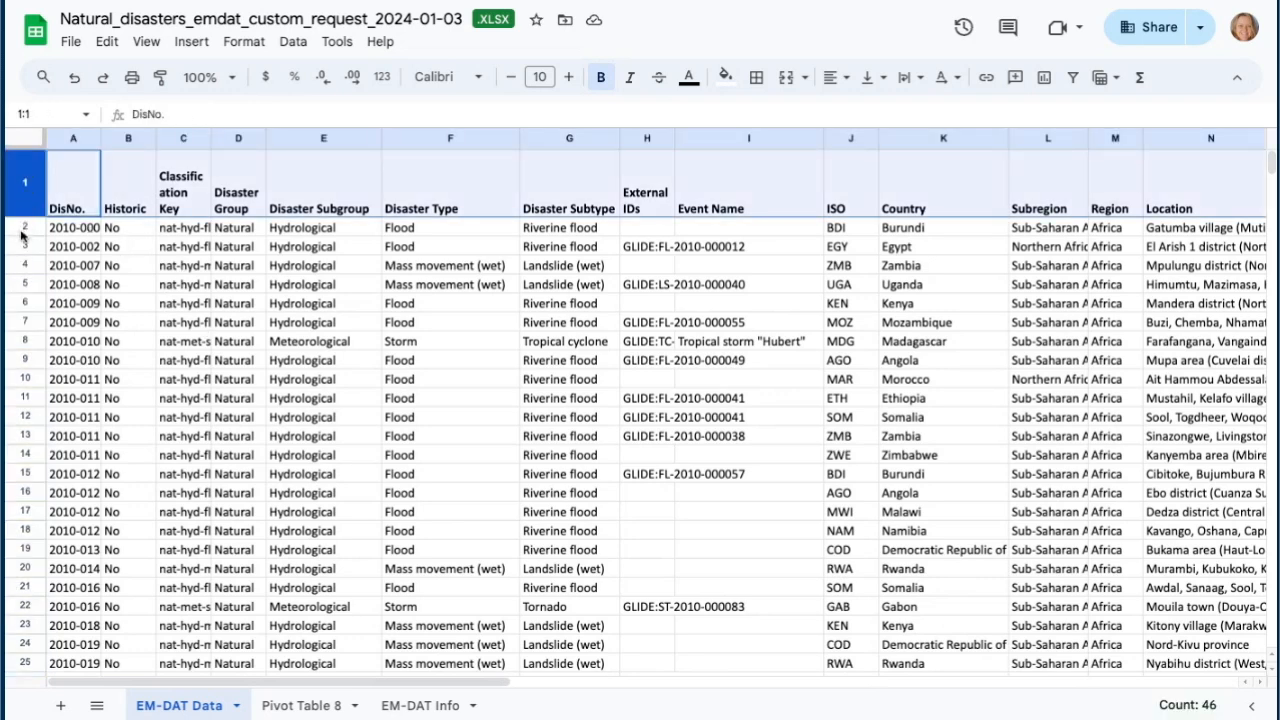
{"action": "left_click", "coordinate": [23, 233]}
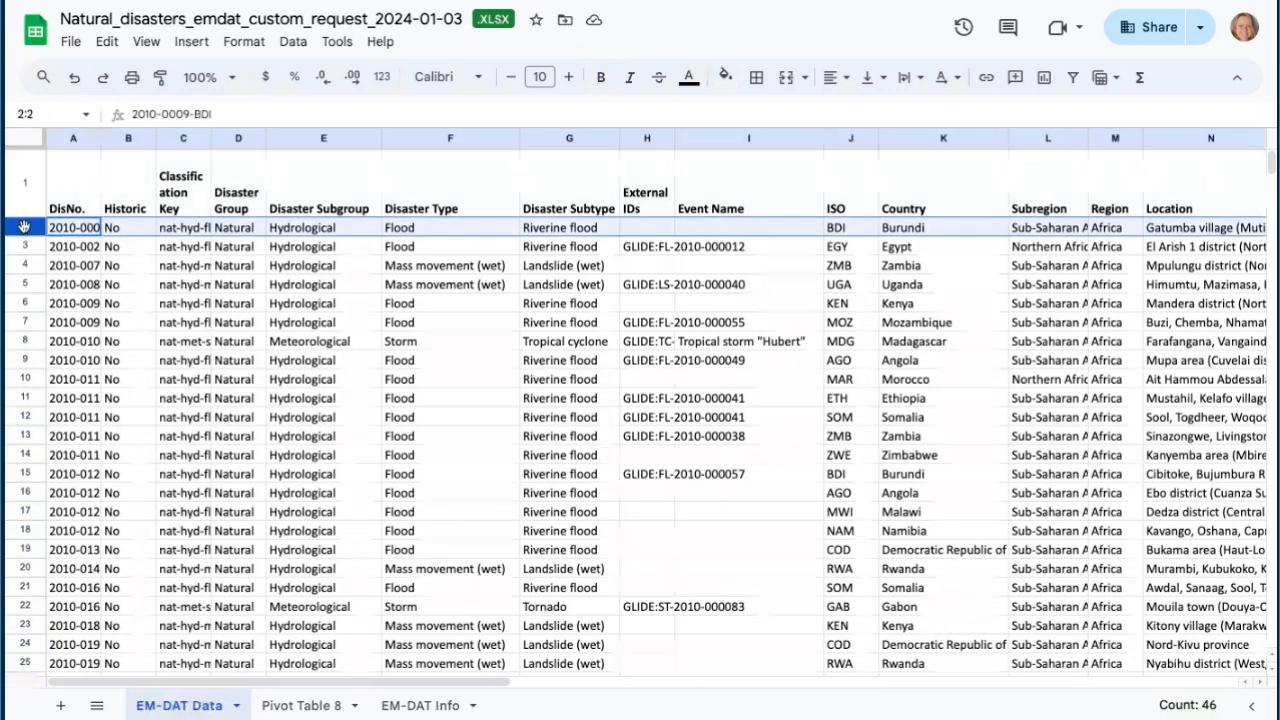
{"action": "left_click", "coordinate": [146, 41]}
{"action": "mouse_move", "coordinate": [172, 104]}
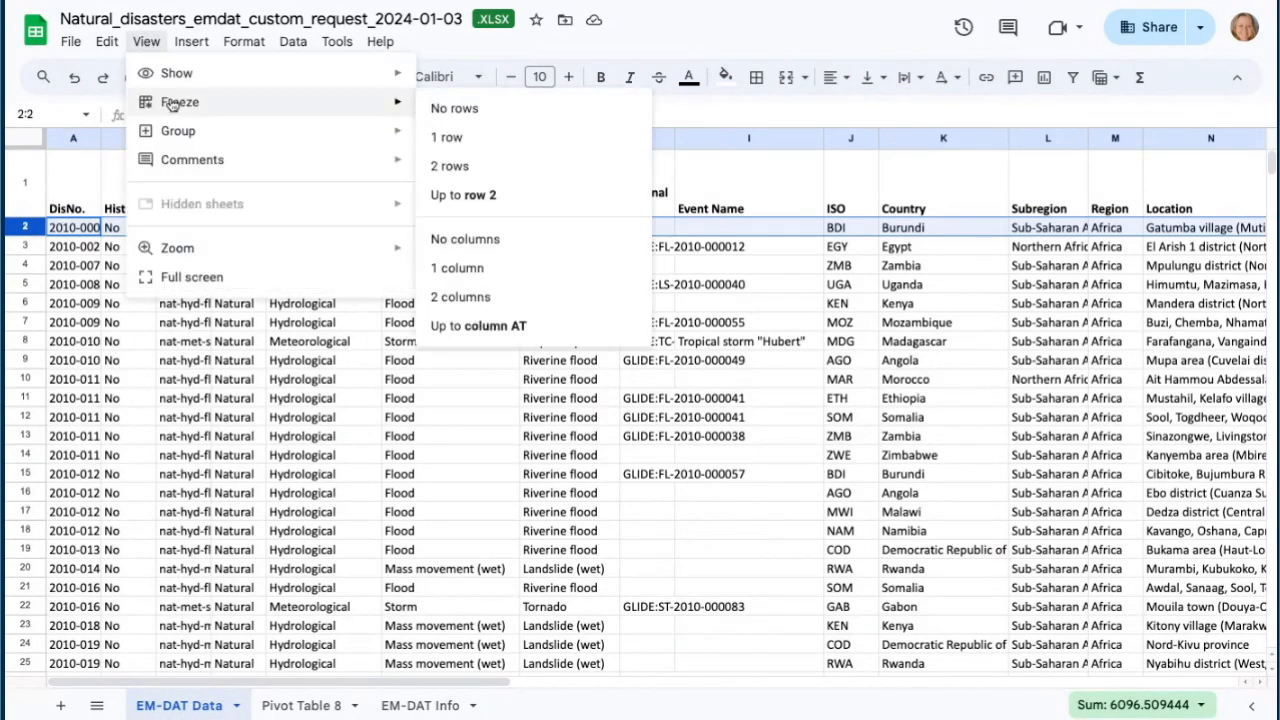
{"action": "left_click", "coordinate": [446, 139]}
{"action": "scroll", "coordinate": [352, 404], "scroll_direction": "down", "scroll_amount": 2}
{"action": "scroll", "coordinate": [352, 404], "scroll_direction": "down", "scroll_amount": 10}
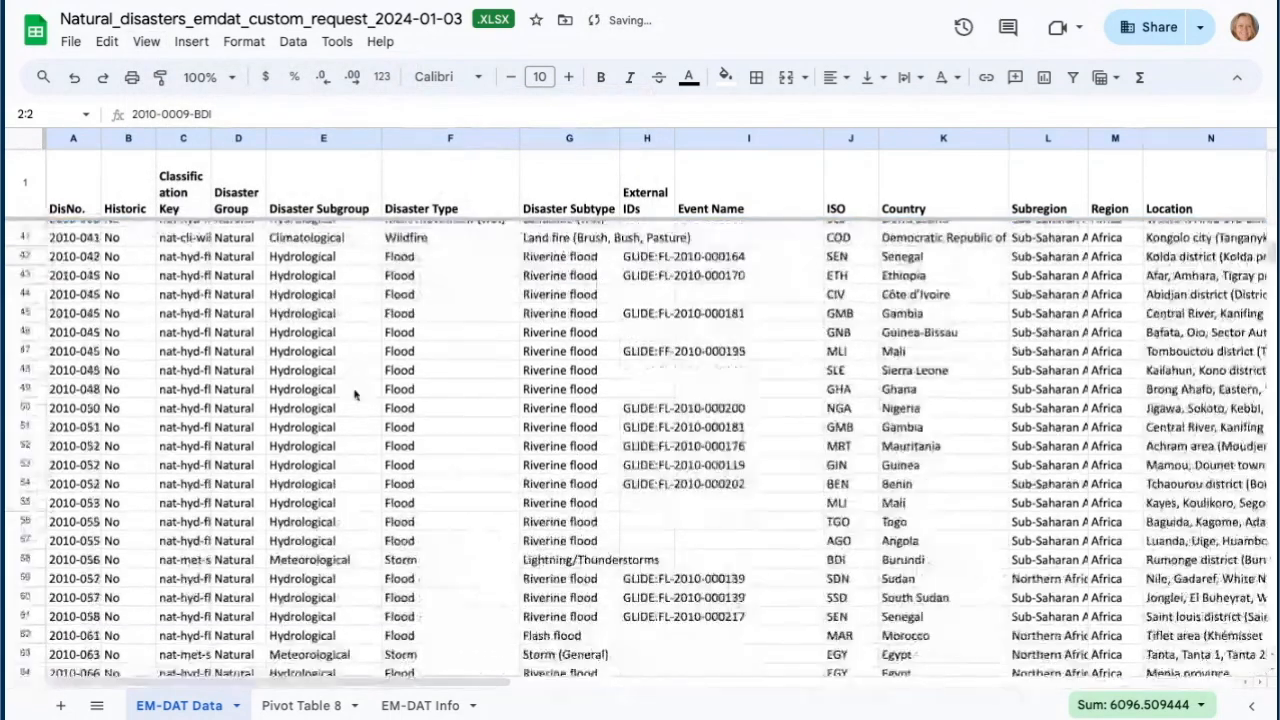
{"action": "scroll", "coordinate": [366, 444], "scroll_direction": "up", "scroll_amount": 12}
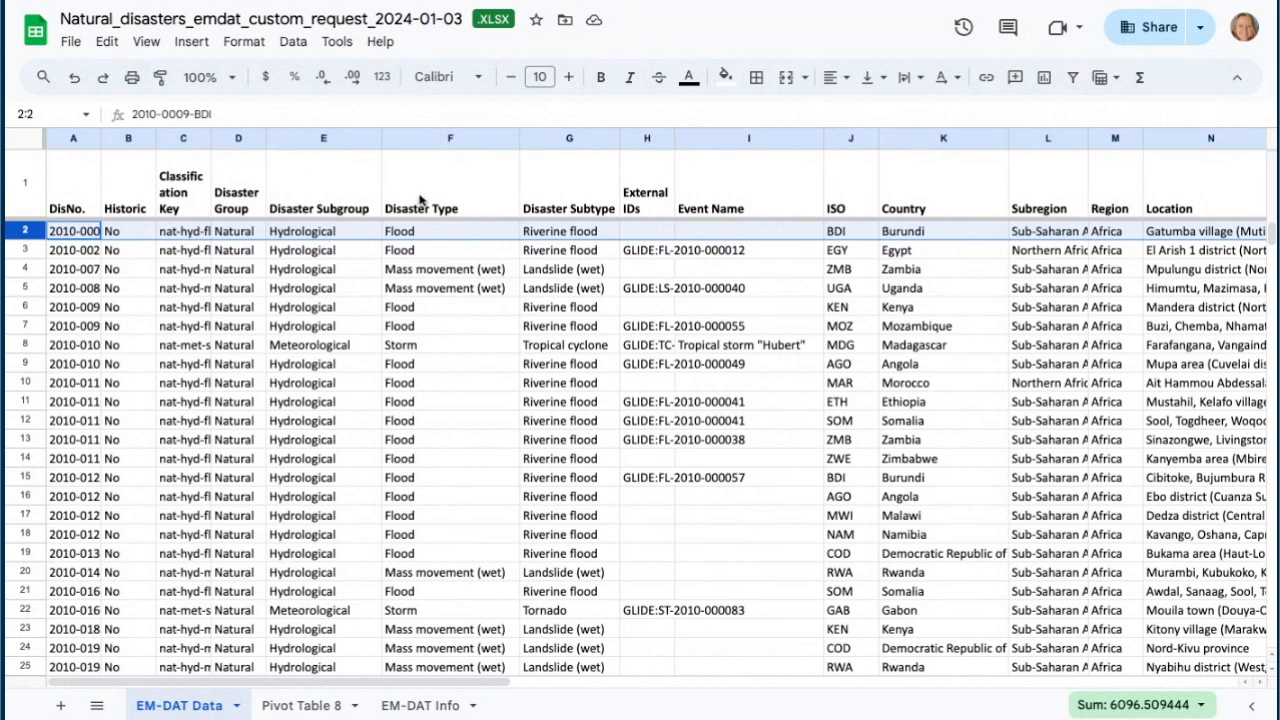
- Narrow the Disaster Subgroup column and set the header row's text wrapping to Wrap
{"action": "mouse_move", "coordinate": [378, 137]}
{"action": "left_mouse_down"}
{"action": "mouse_move", "coordinate": [302, 137]}
{"action": "mouse_move", "coordinate": [361, 139]}
{"action": "left_mouse_up"}
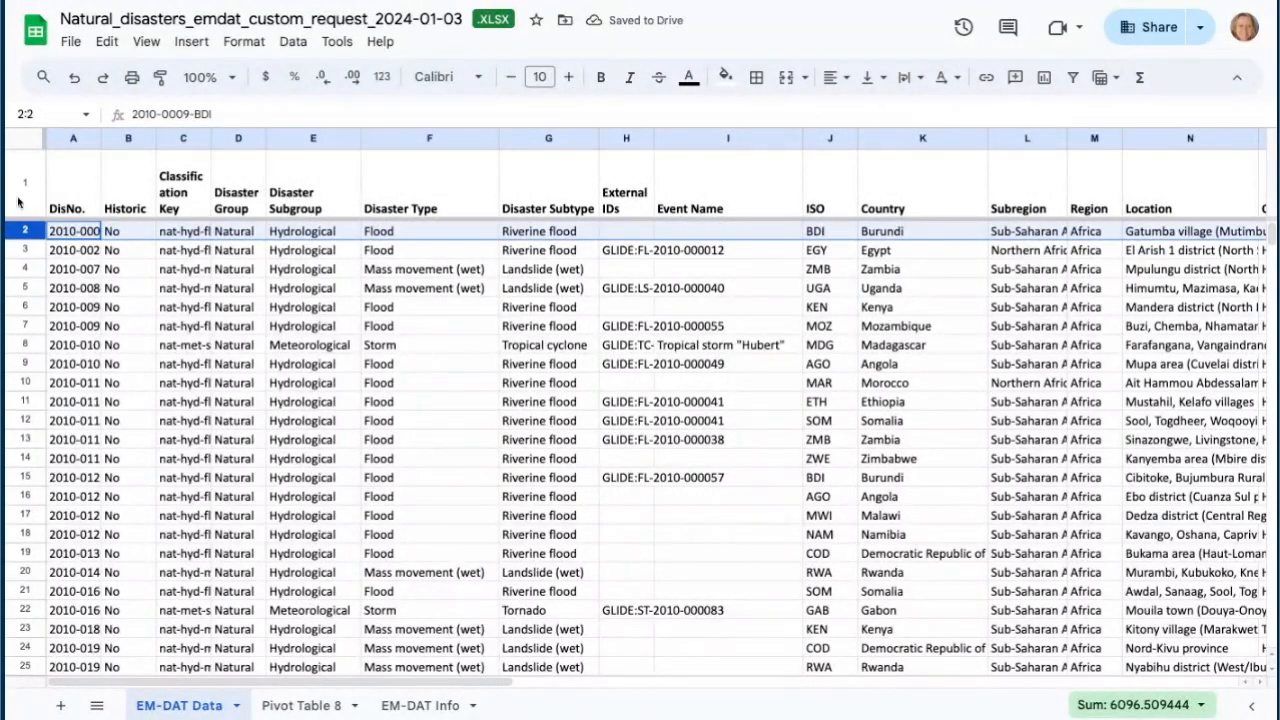
{"action": "left_click", "coordinate": [27, 190]}
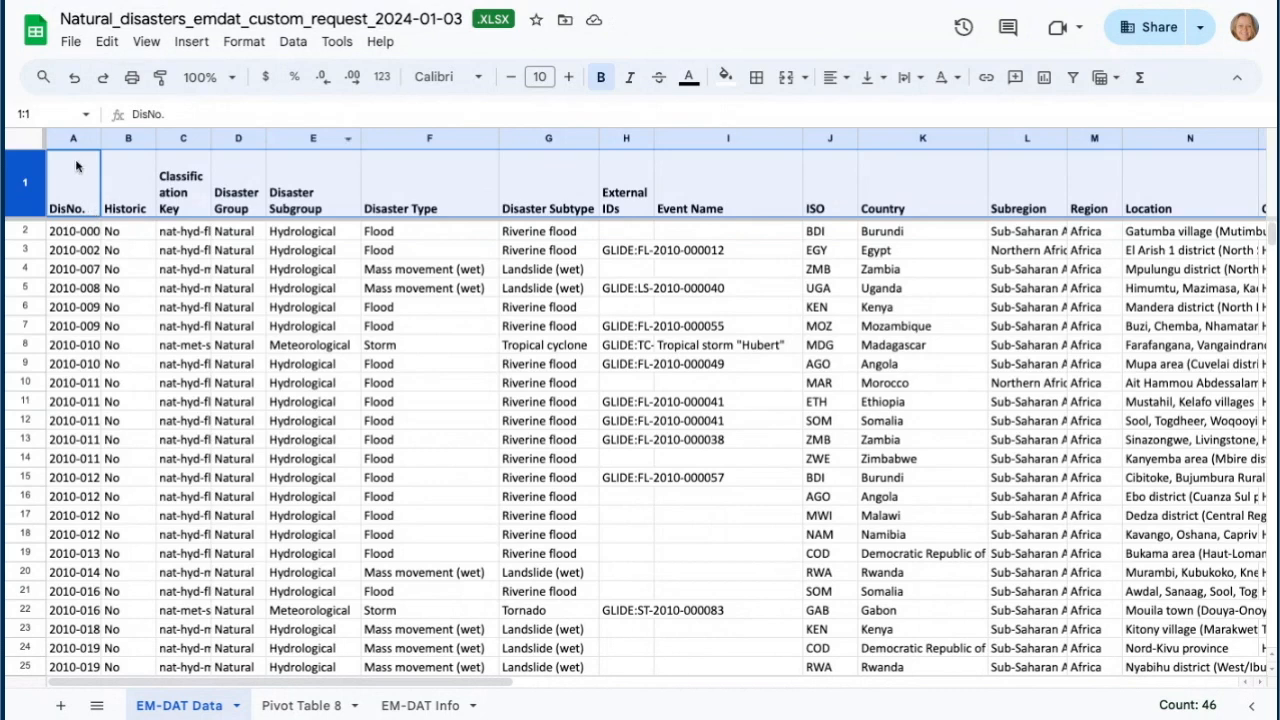
{"action": "left_click", "coordinate": [243, 43]}
{"action": "mouse_move", "coordinate": [280, 204]}
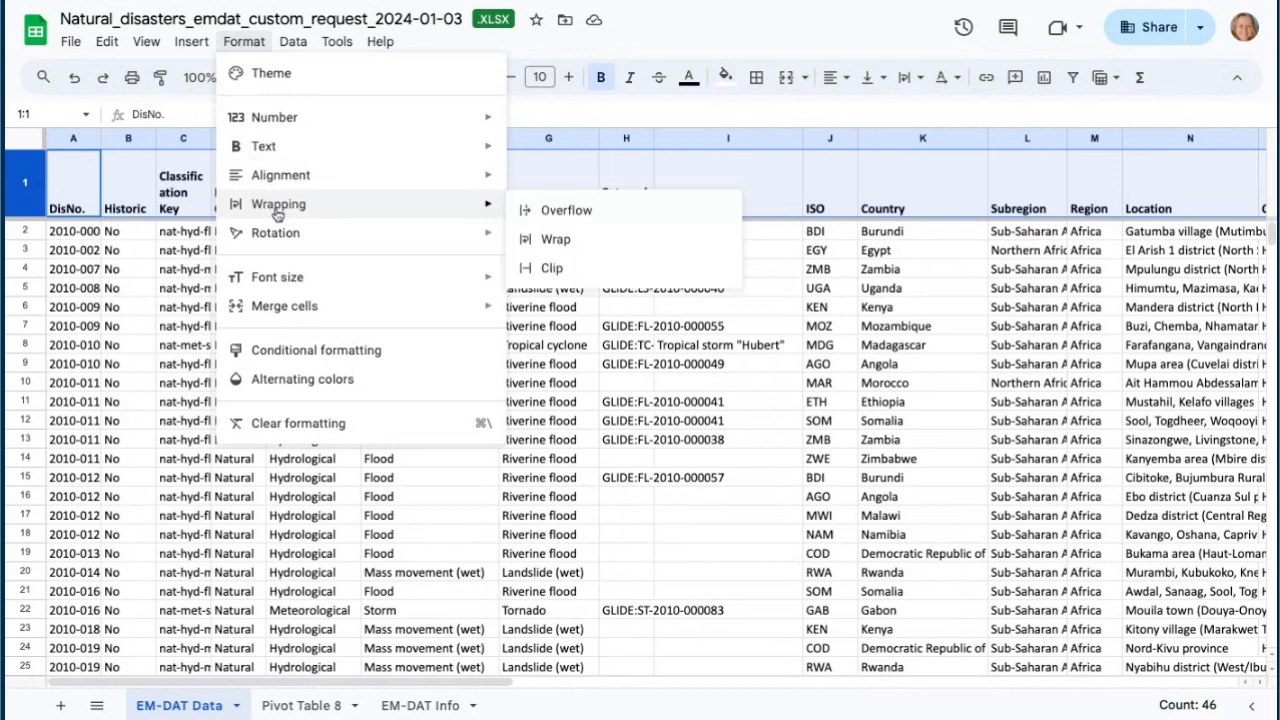
{"action": "left_click", "coordinate": [558, 240]}
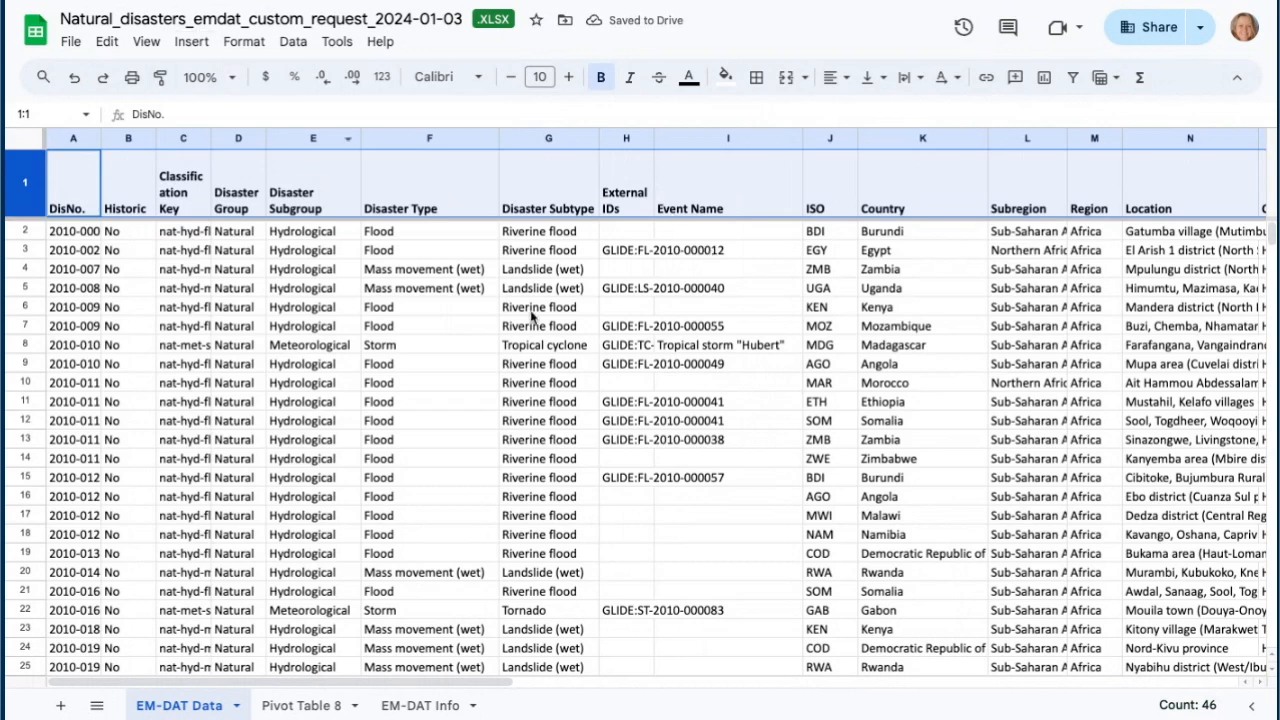
- Select all the data and create a filter on it
{"action": "left_click", "coordinate": [340, 402]}
{"action": "key", "text": "ctrl+a"}
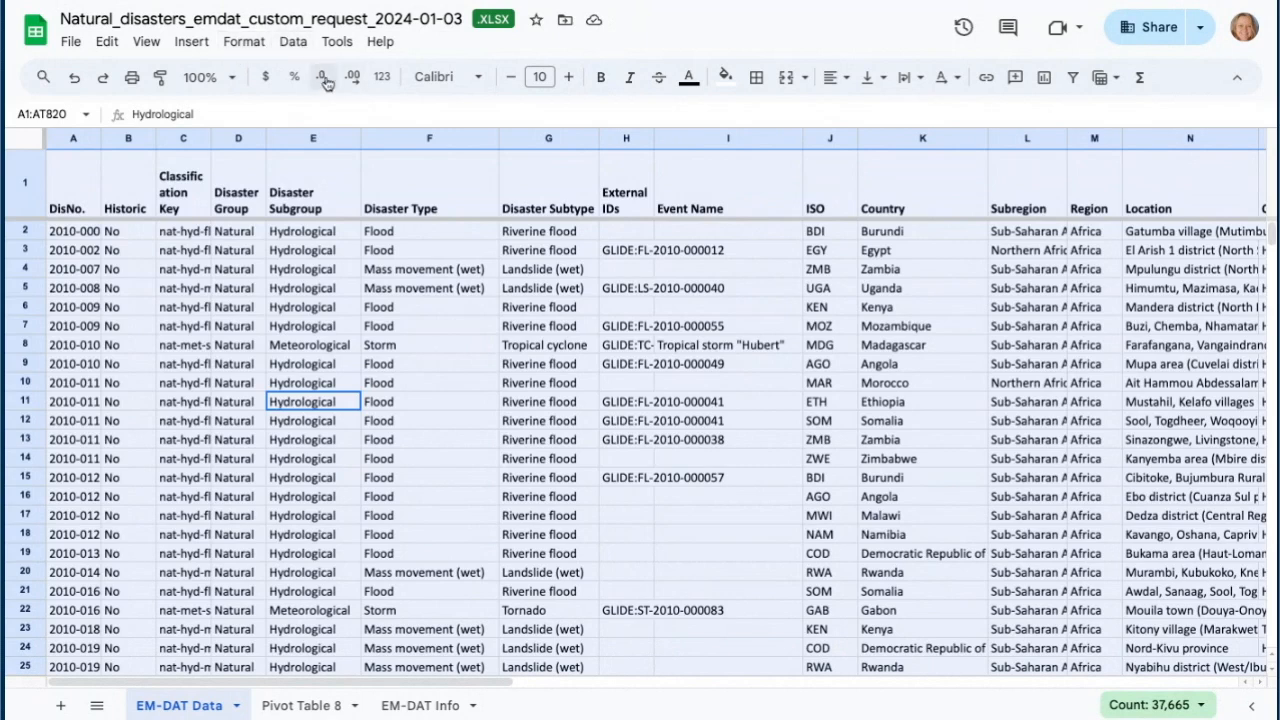
{"action": "left_click", "coordinate": [294, 44]}
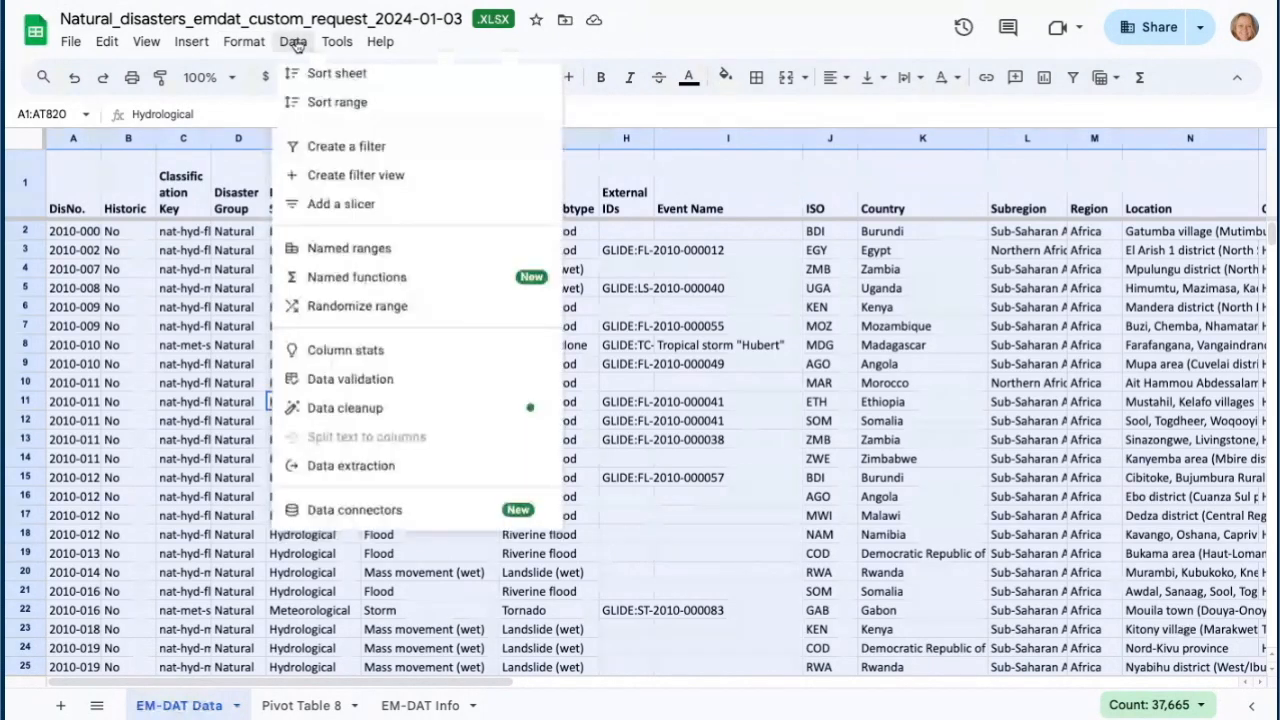
{"action": "left_click", "coordinate": [330, 147]}
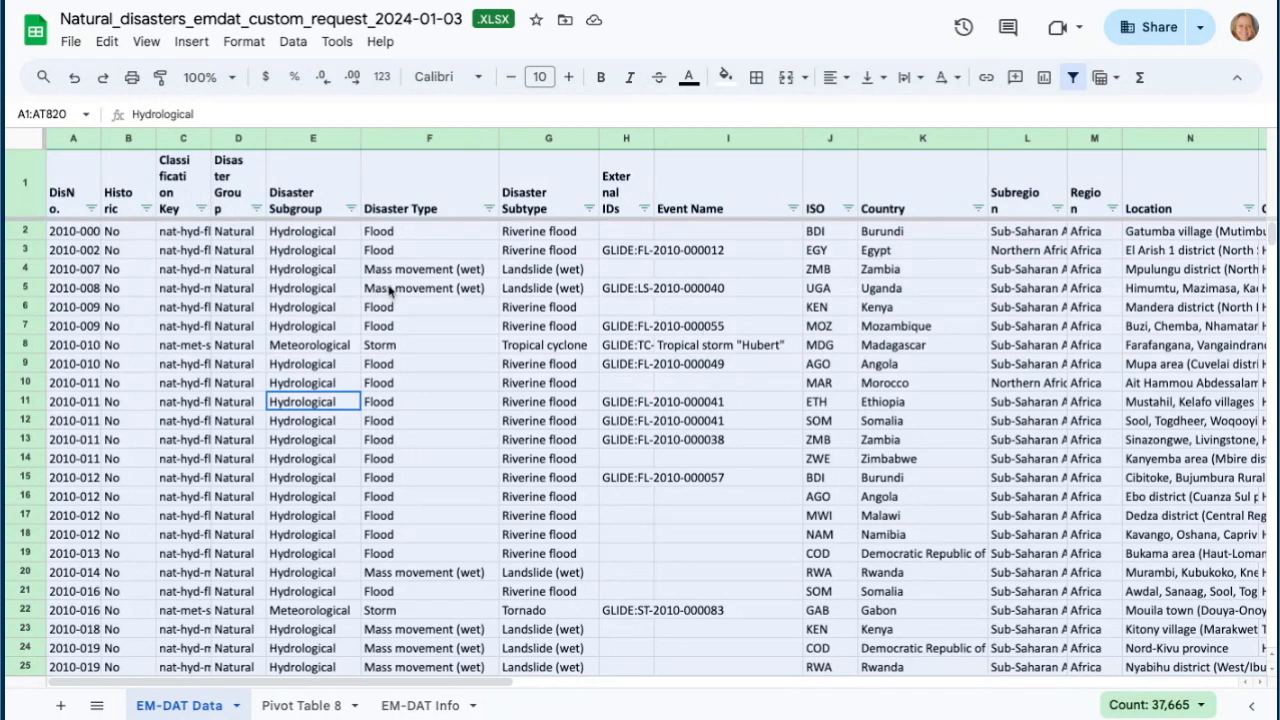
- Review the values listed in the Disaster Type column's filter
{"action": "left_click", "coordinate": [489, 208]}
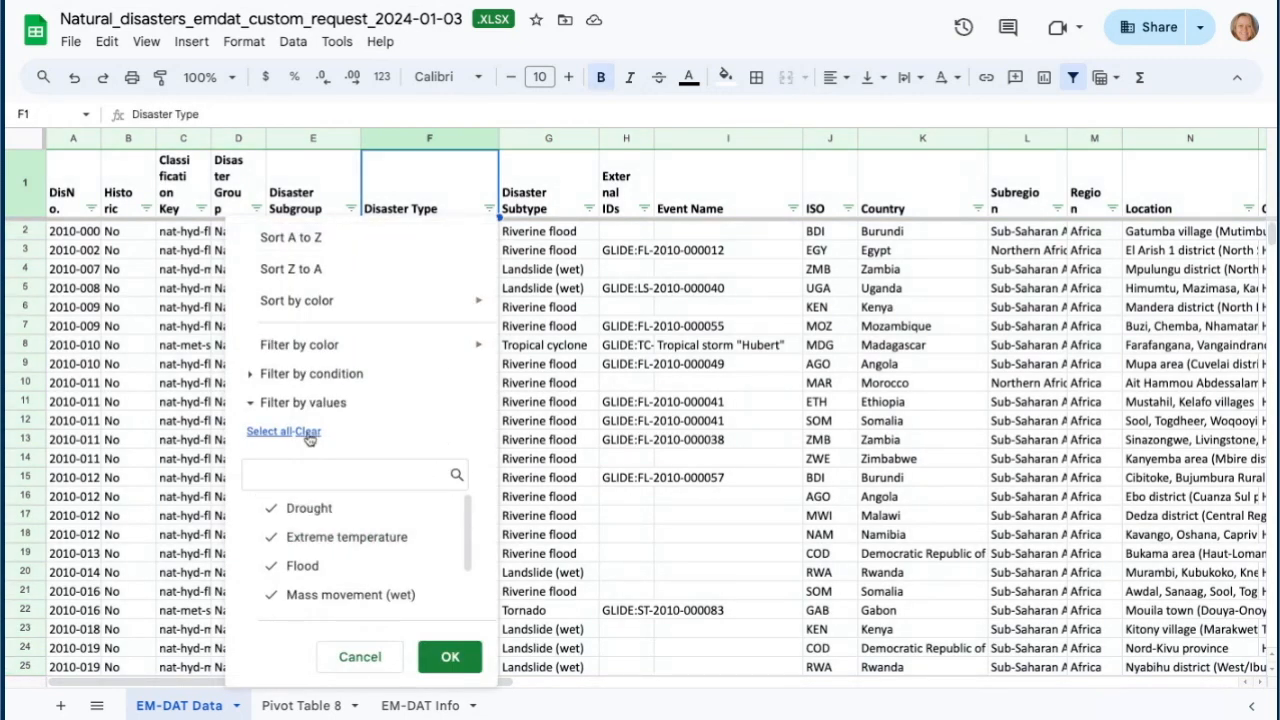
{"action": "scroll", "coordinate": [381, 520], "scroll_direction": "down", "scroll_amount": 2}
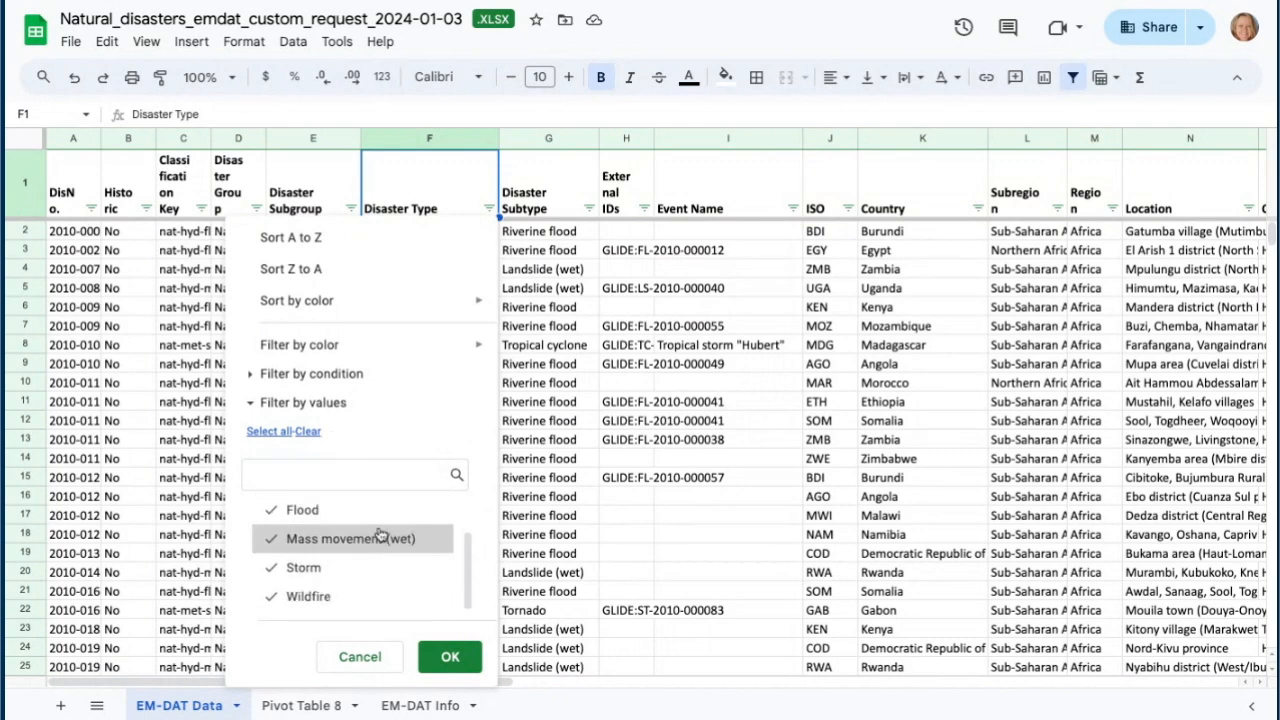
{"action": "scroll", "coordinate": [321, 576], "scroll_direction": "up", "scroll_amount": 1}
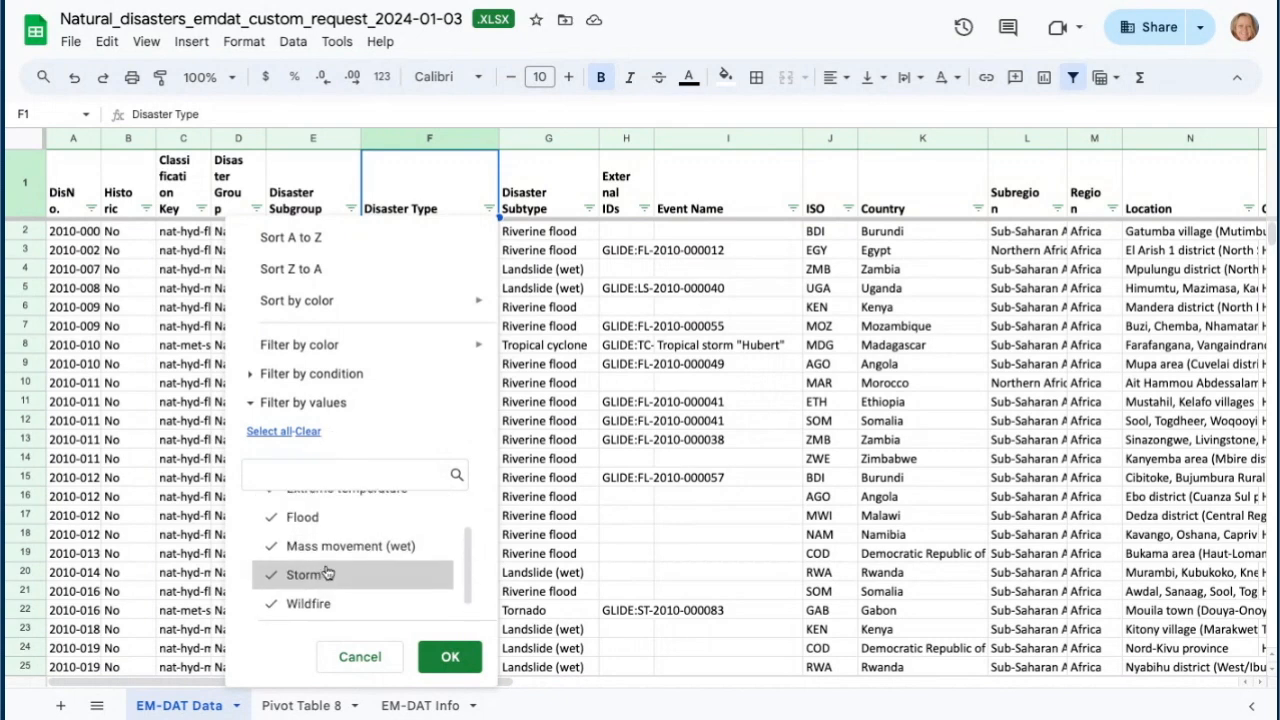
{"action": "scroll", "coordinate": [321, 574], "scroll_direction": "up", "scroll_amount": 1}
{"action": "scroll", "coordinate": [318, 540], "scroll_direction": "up", "scroll_amount": 2}
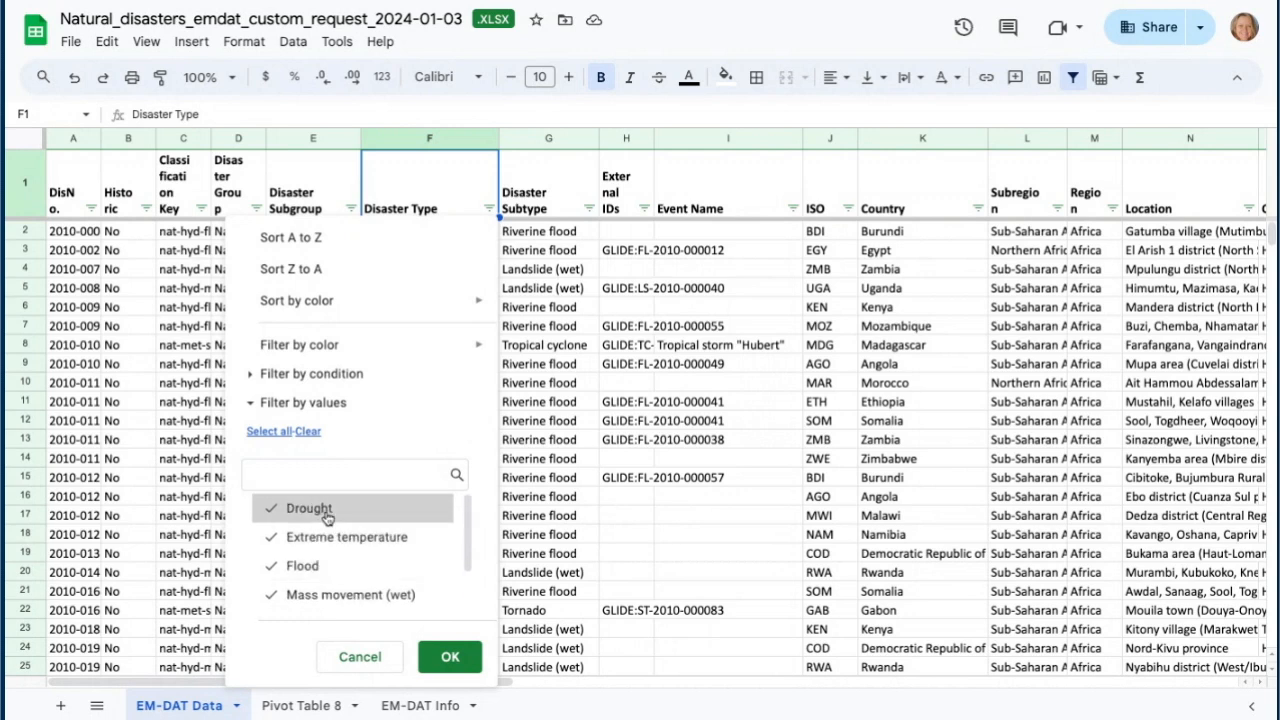
{"action": "left_click", "coordinate": [450, 655]}
- Review the country values in the Country column's filter without changing it
{"action": "left_click_drag", "start_coordinate": [490, 682], "coordinate": [662, 680]}
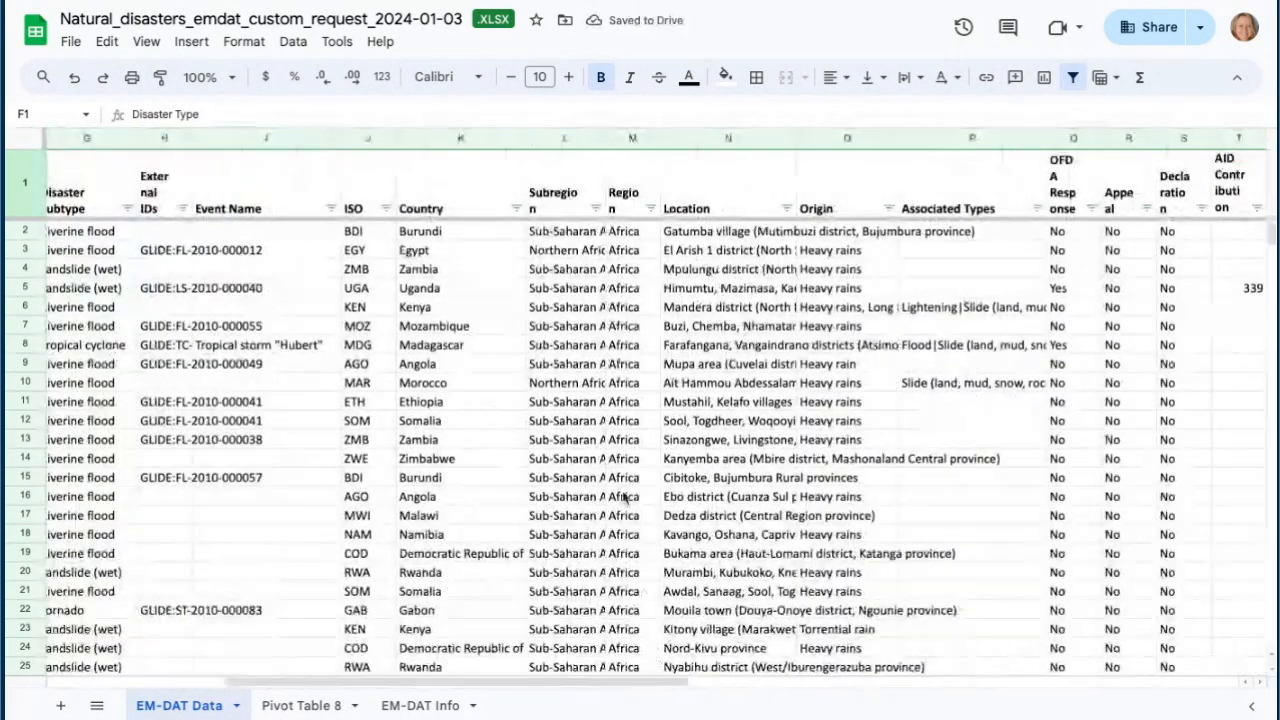
{"action": "left_click", "coordinate": [514, 208]}
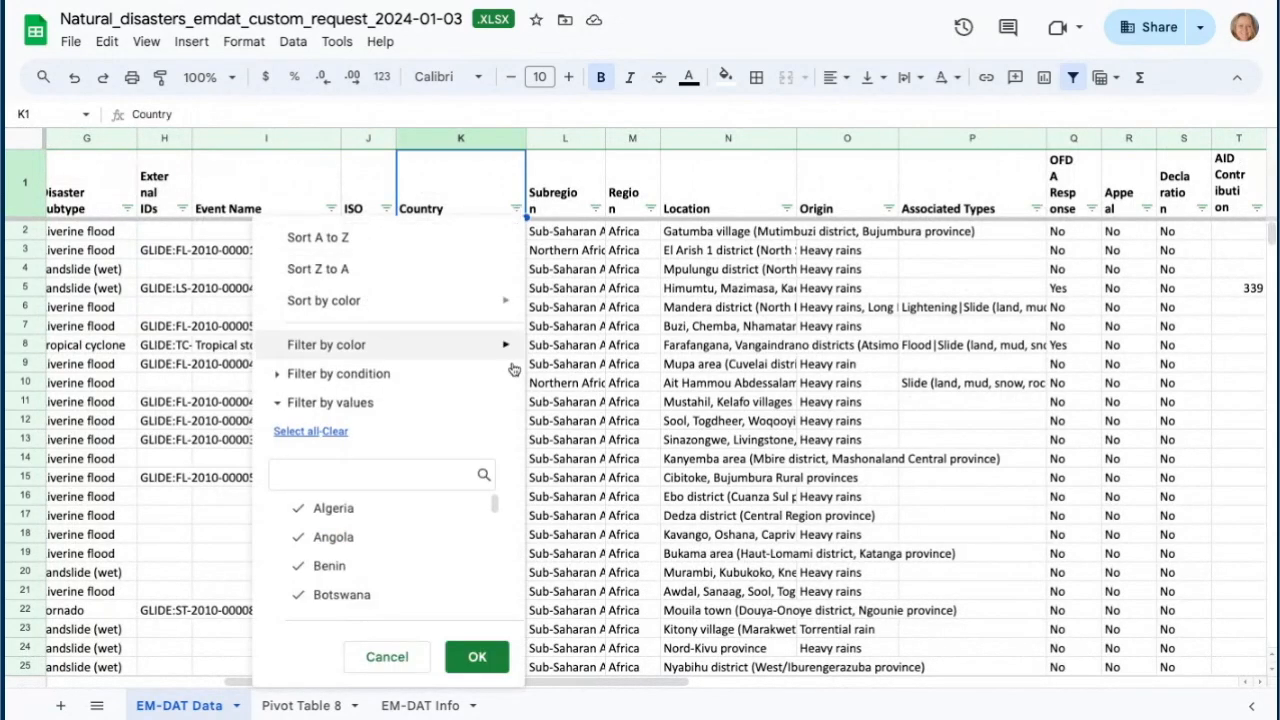
{"action": "scroll", "coordinate": [398, 543], "scroll_direction": "down", "scroll_amount": 6}
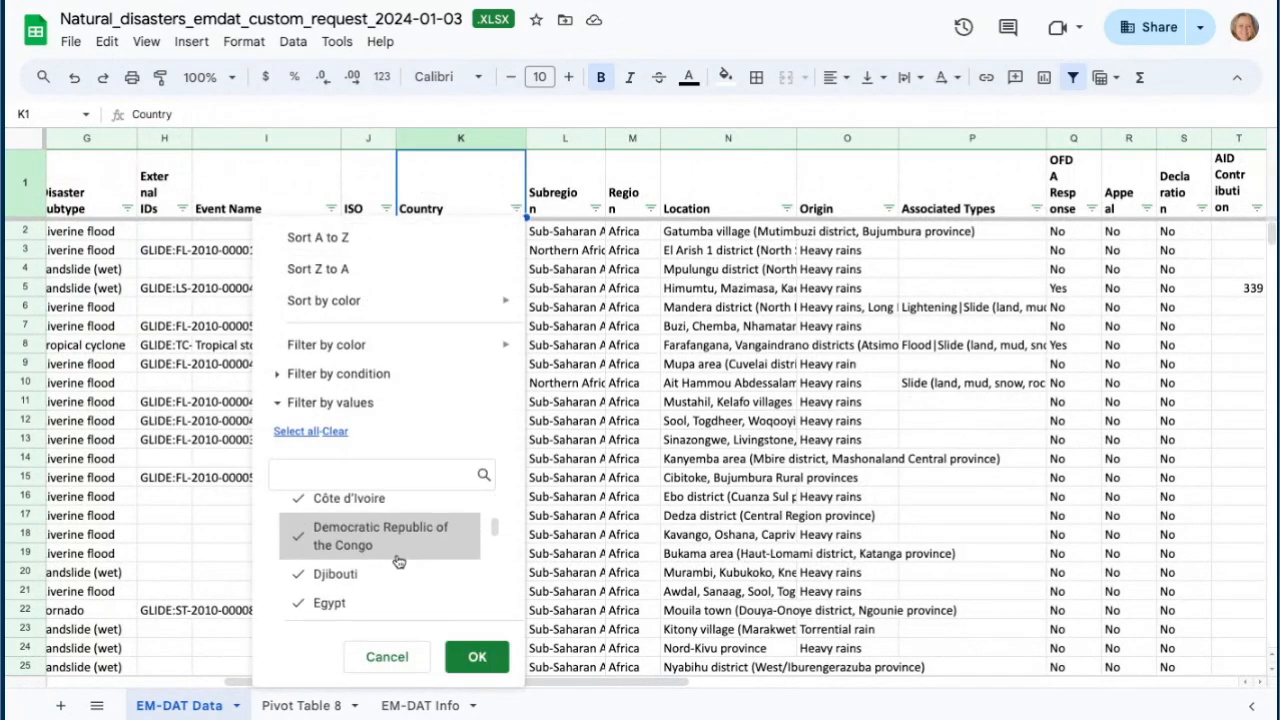
{"action": "scroll", "coordinate": [398, 565], "scroll_direction": "down", "scroll_amount": 10}
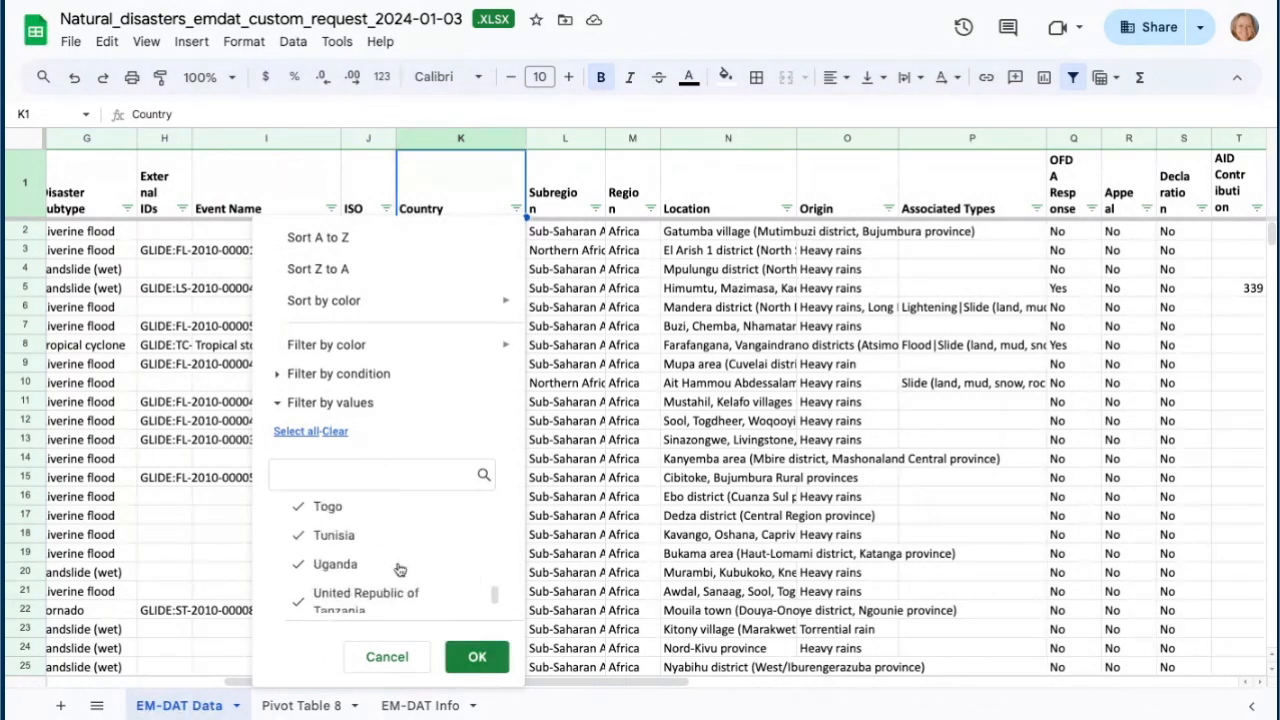
{"action": "scroll", "coordinate": [400, 583], "scroll_direction": "up", "scroll_amount": 3}
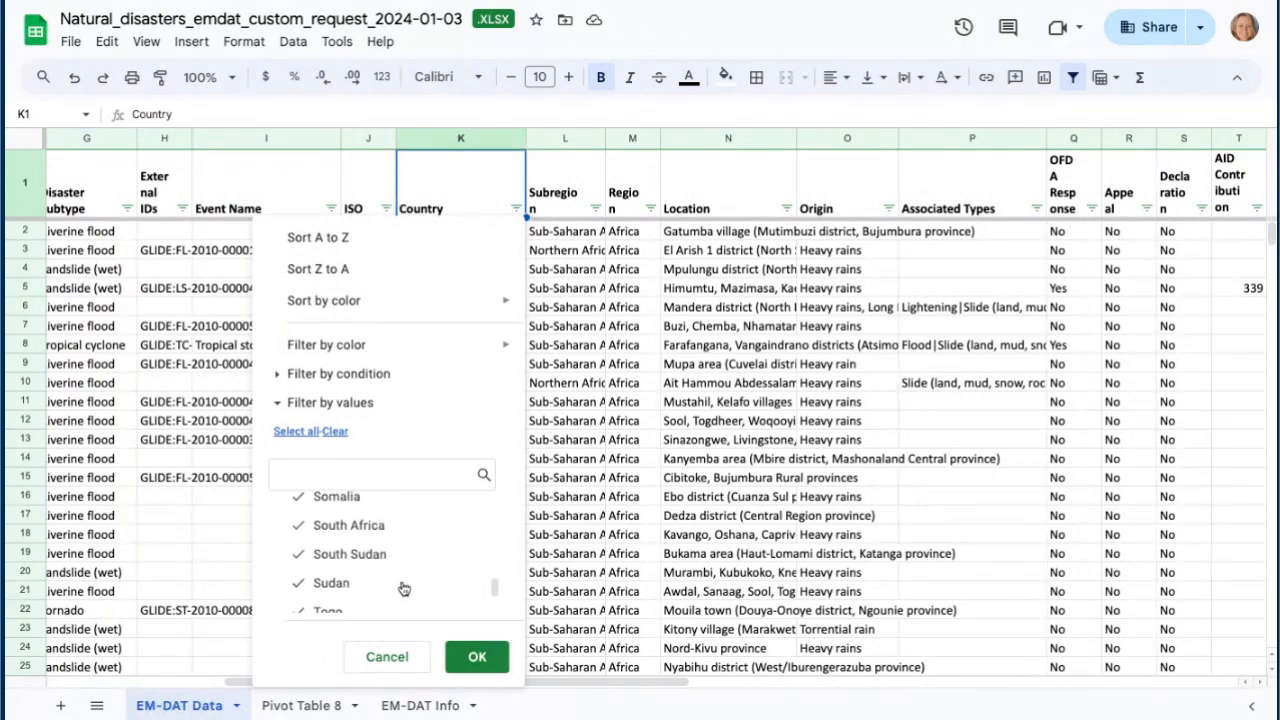
{"action": "left_click", "coordinate": [387, 657]}
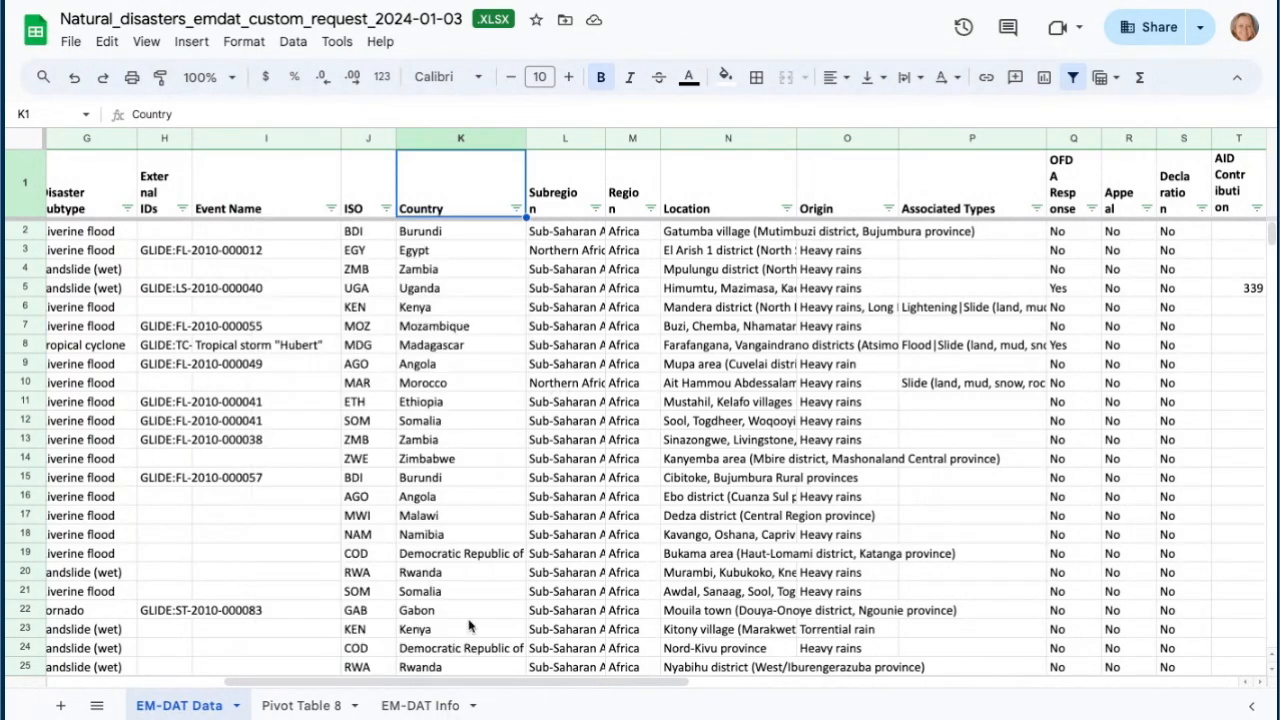
- Review the years listed in the Start Year column's filter without changing it
{"action": "left_click_drag", "start_coordinate": [600, 692], "coordinate": [814, 677]}
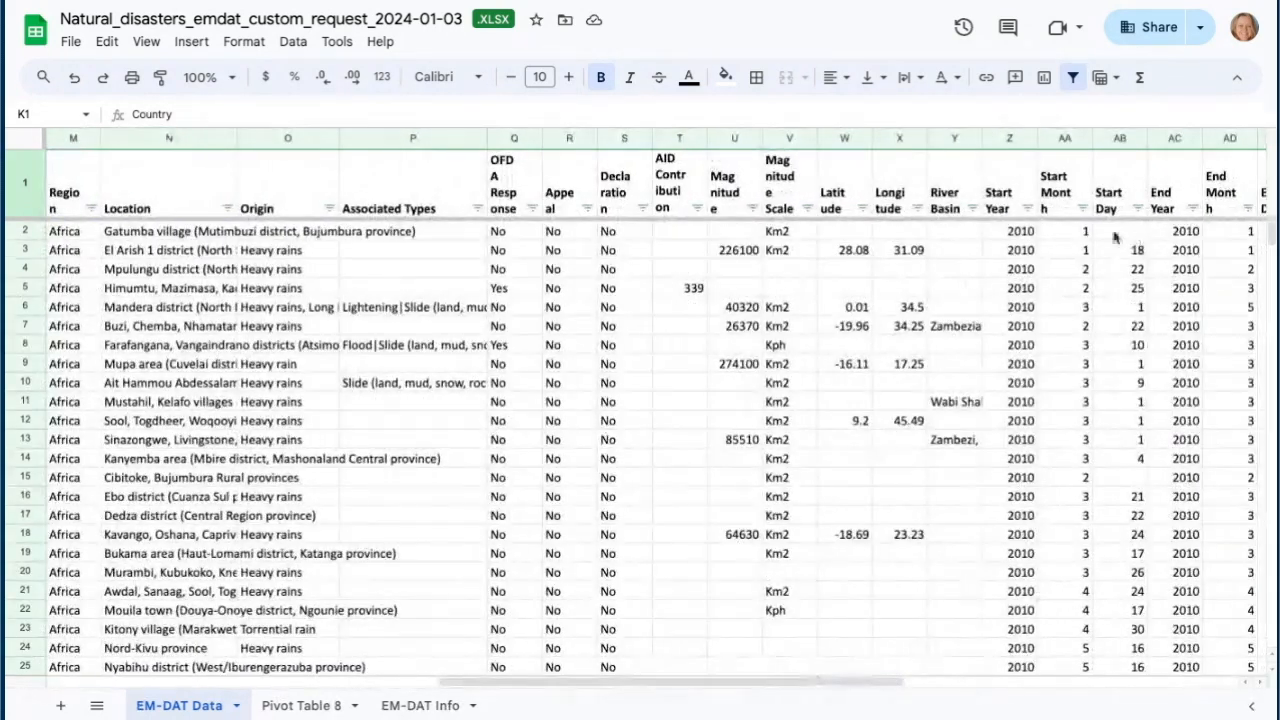
{"action": "left_click", "coordinate": [1027, 208]}
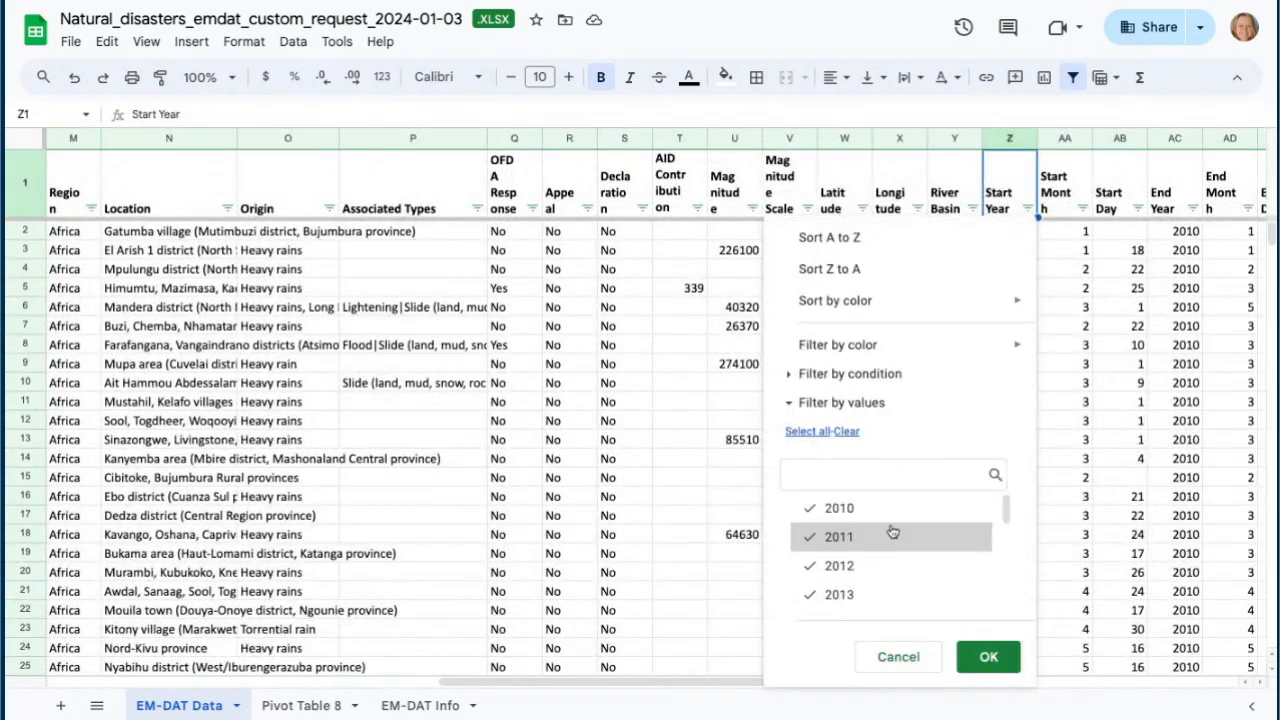
{"action": "scroll", "coordinate": [900, 552], "scroll_direction": "down", "scroll_amount": 5}
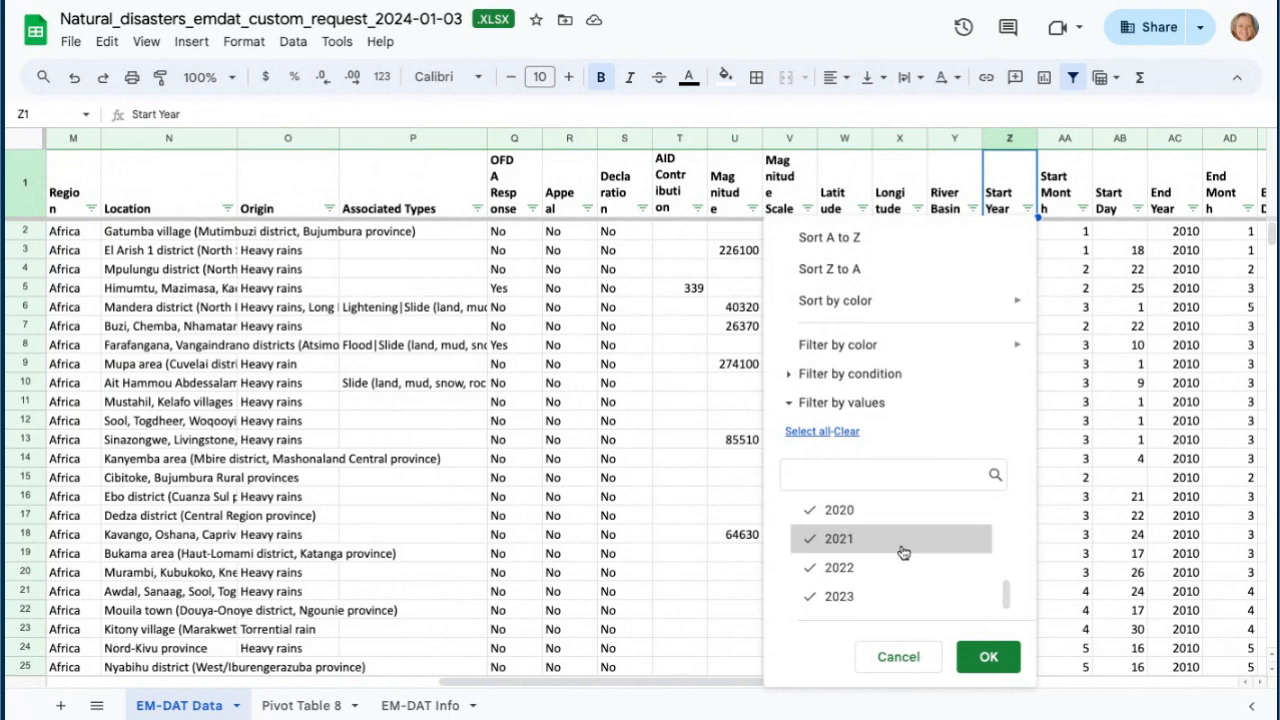
{"action": "left_click", "coordinate": [916, 656]}
- Review the values listed in the Total Affected column's filter without changing it
{"action": "left_click_drag", "start_coordinate": [811, 684], "coordinate": [1090, 640]}
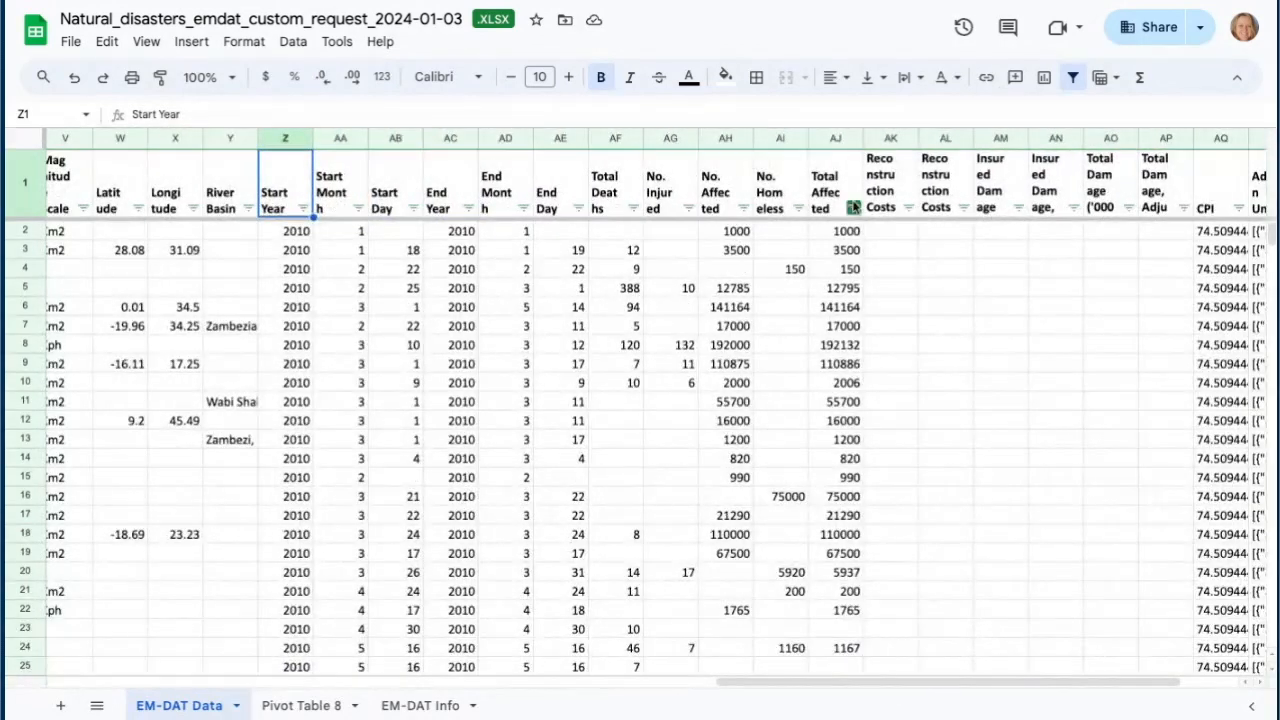
{"action": "left_click", "coordinate": [853, 207]}
{"action": "scroll", "coordinate": [731, 569], "scroll_direction": "down", "scroll_amount": 5}
{"action": "scroll", "coordinate": [731, 570], "scroll_direction": "down", "scroll_amount": 10}
{"action": "left_click_drag", "start_coordinate": [831, 511], "coordinate": [826, 640]}
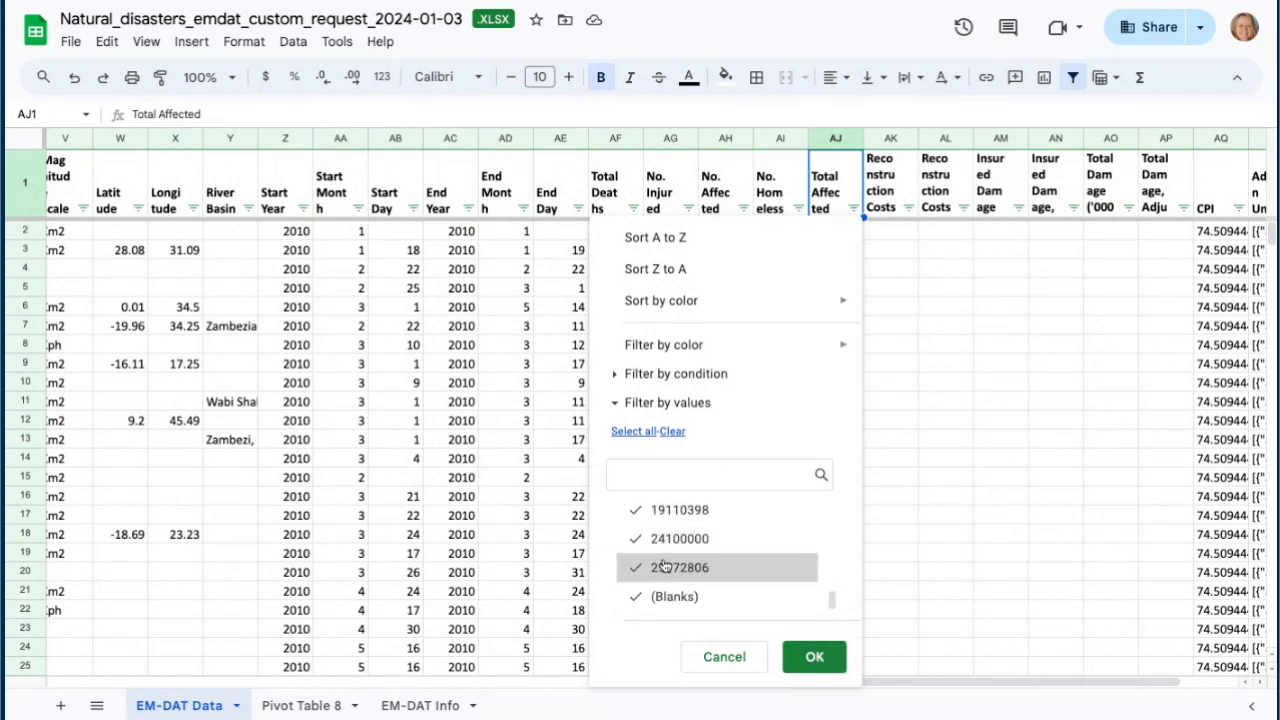
{"action": "scroll", "coordinate": [743, 534], "scroll_direction": "up", "scroll_amount": 15}
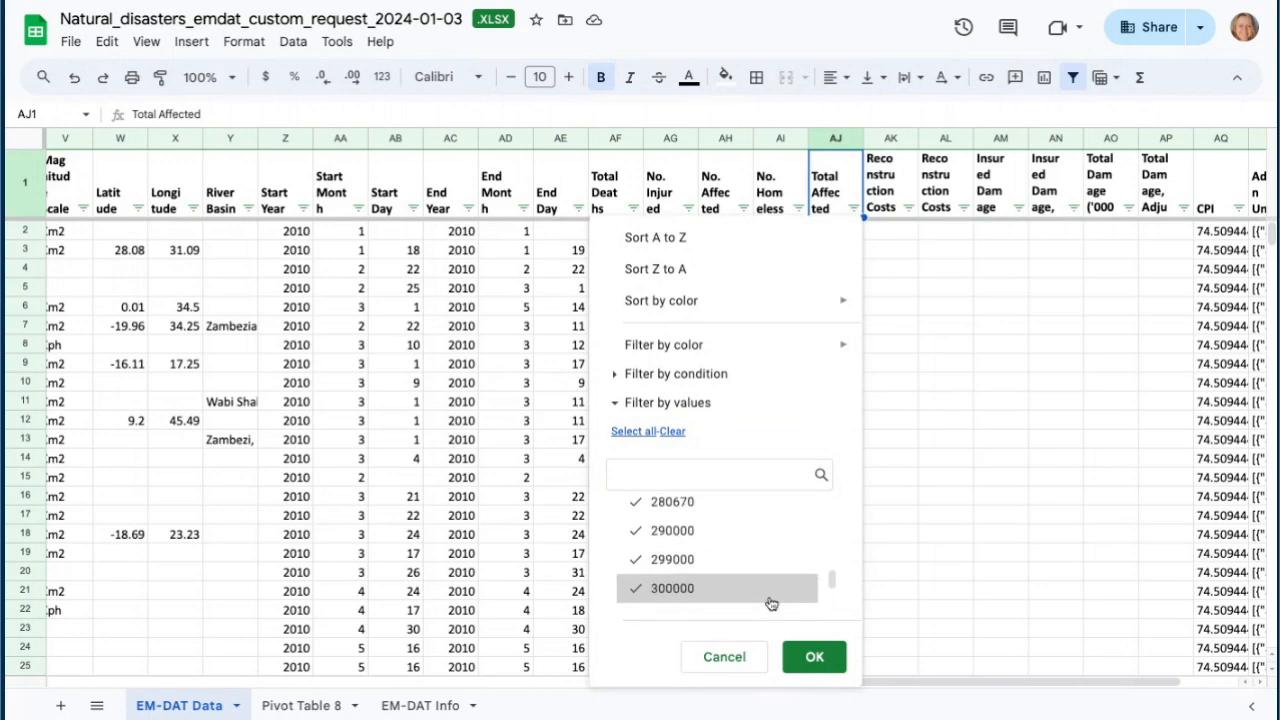
{"action": "left_click", "coordinate": [724, 656]}
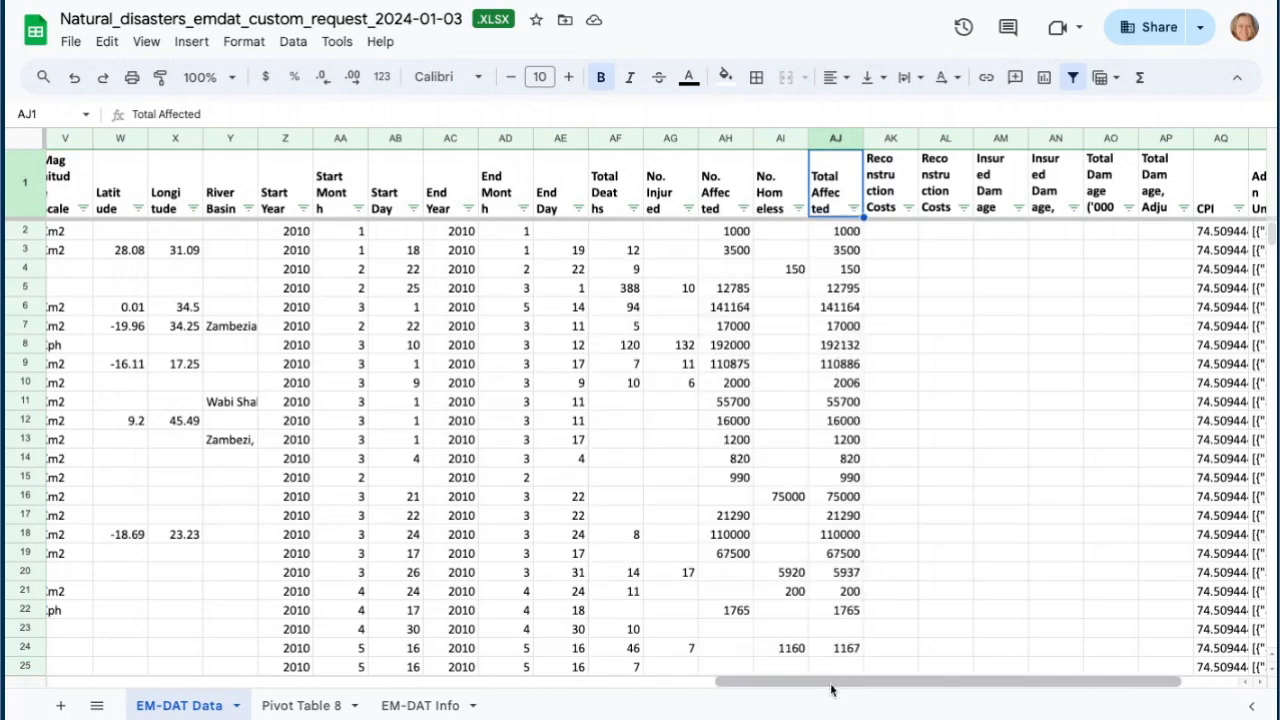
- Filter the Country column to show only South Africa
{"action": "left_click_drag", "start_coordinate": [834, 687], "coordinate": [138, 702]}
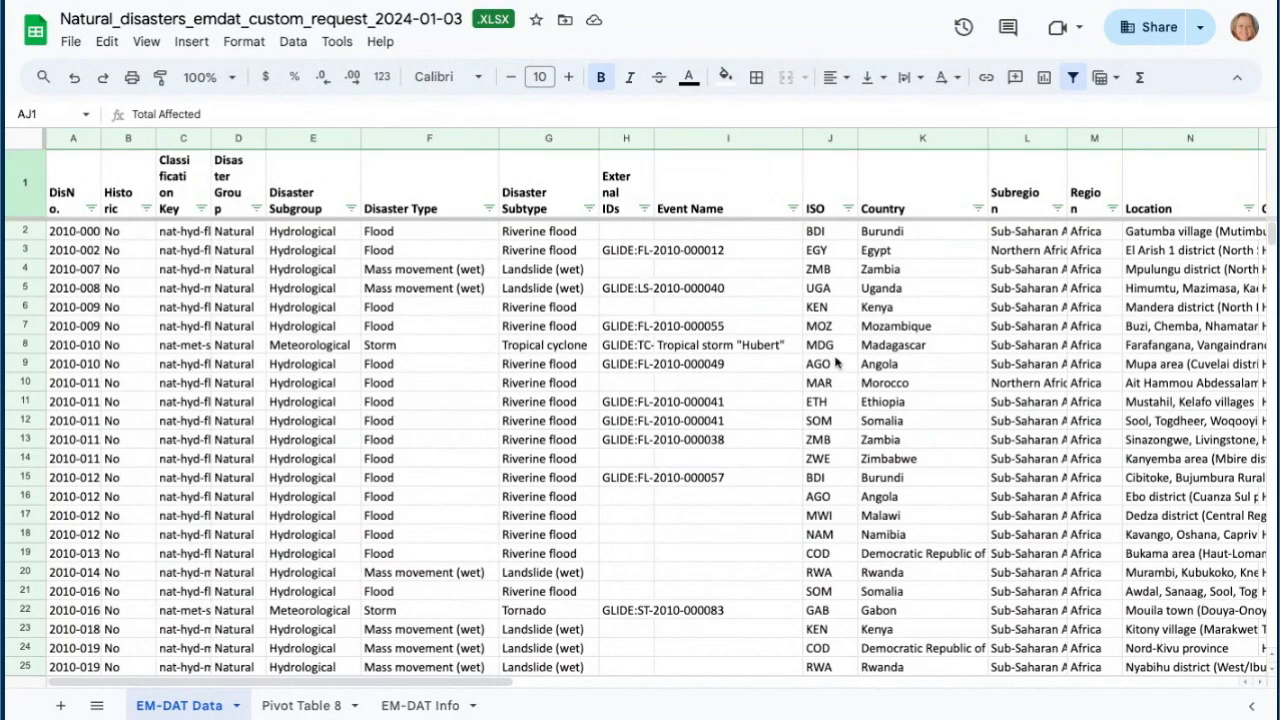
{"action": "key", "text": "ctrl+a"}
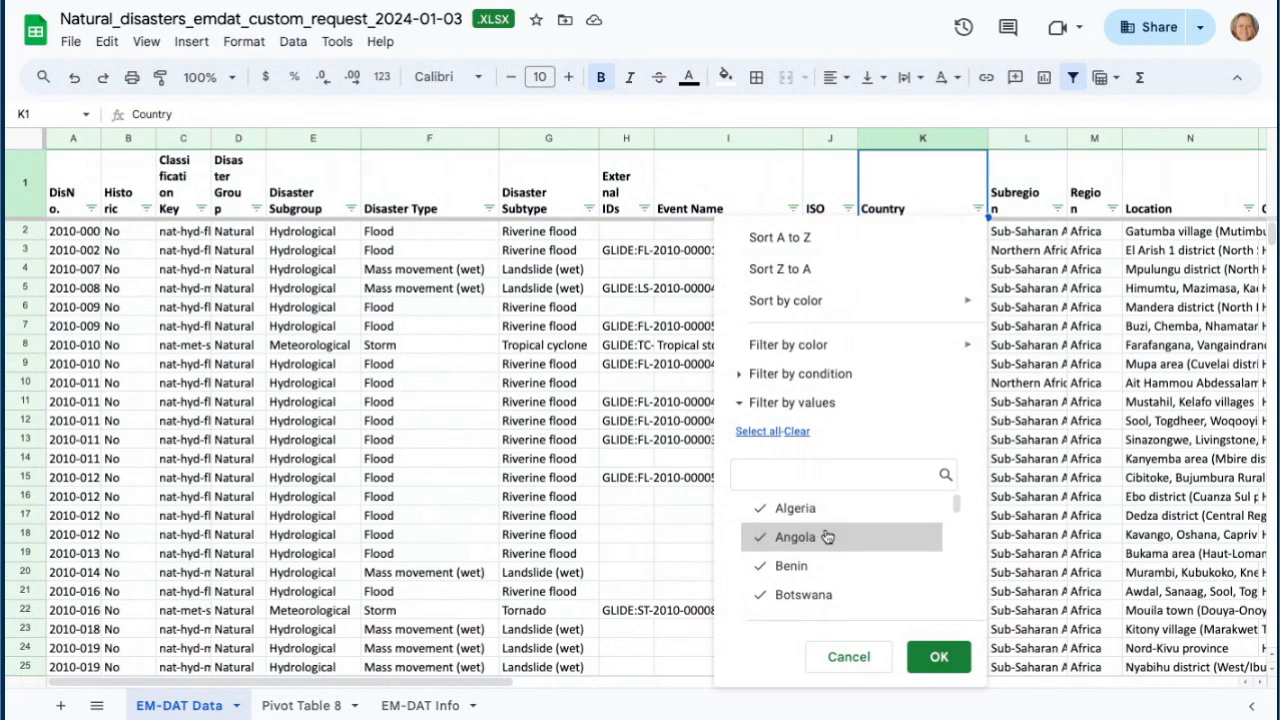
{"action": "left_click", "coordinate": [806, 431]}
{"action": "scroll", "coordinate": [820, 578], "scroll_direction": "down", "scroll_amount": 10}
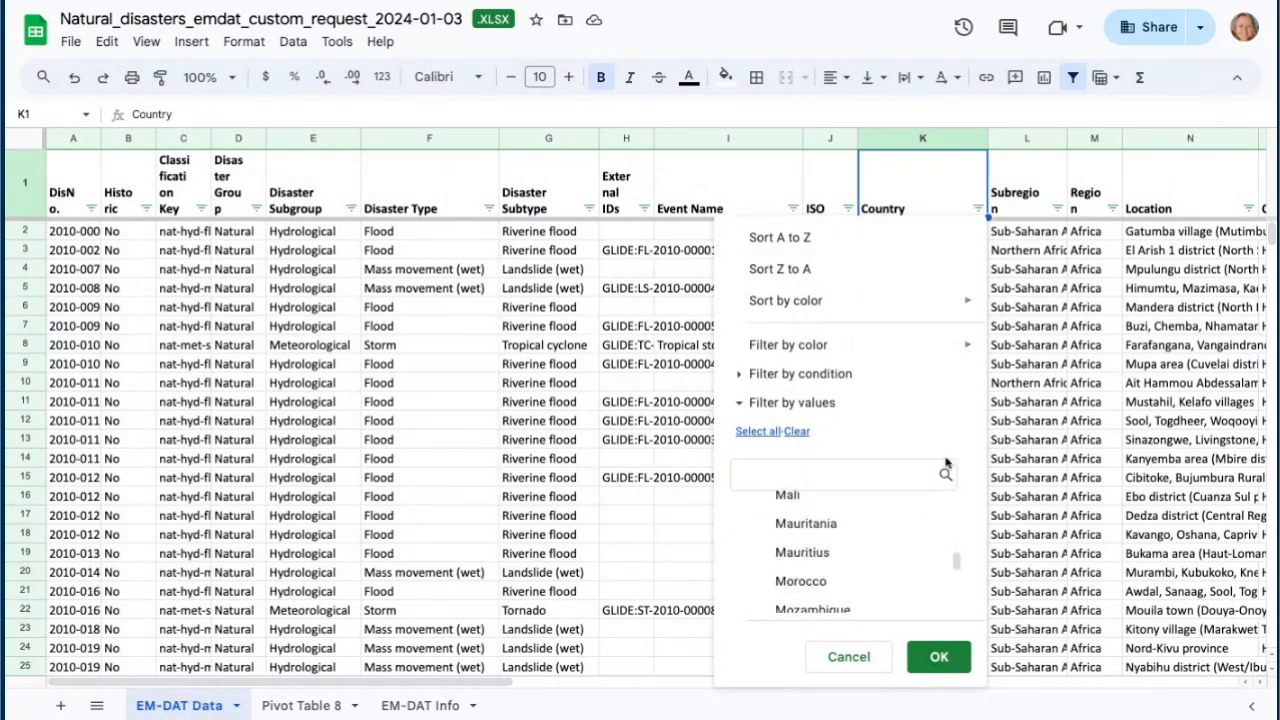
{"action": "left_click", "coordinate": [771, 476]}
{"action": "type", "text": "Sout"}
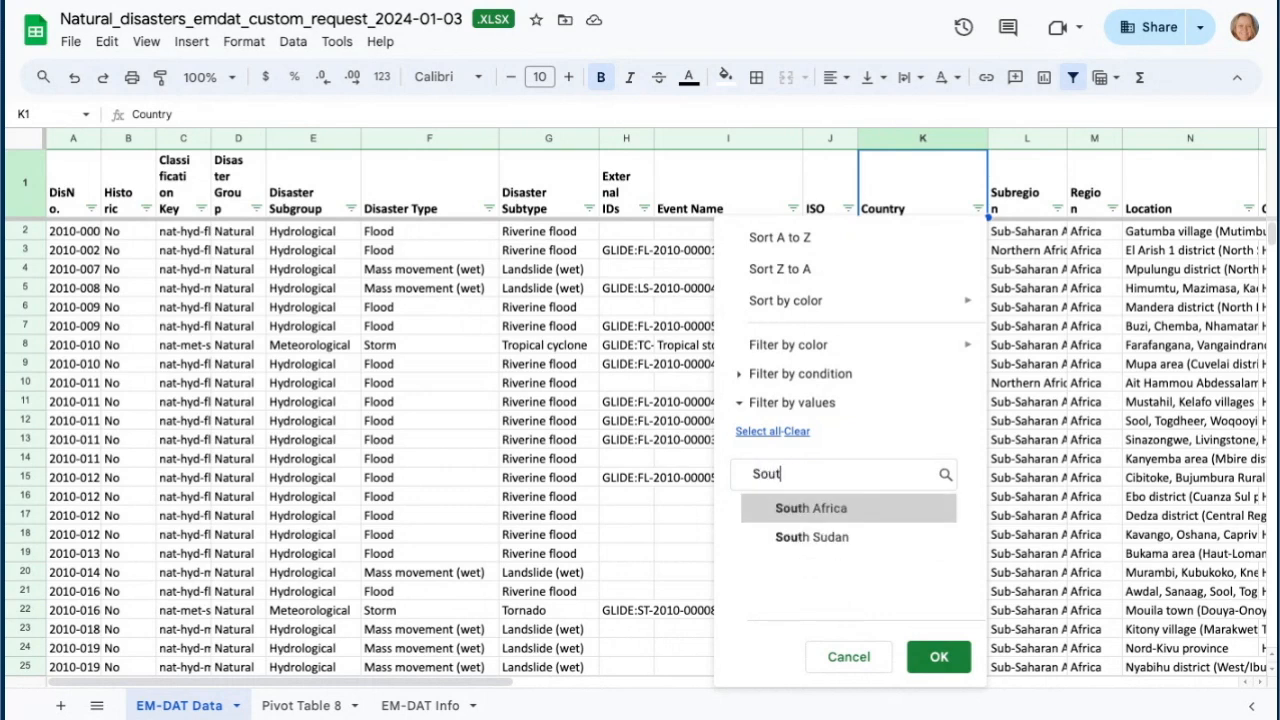
{"action": "left_click", "coordinate": [811, 512]}
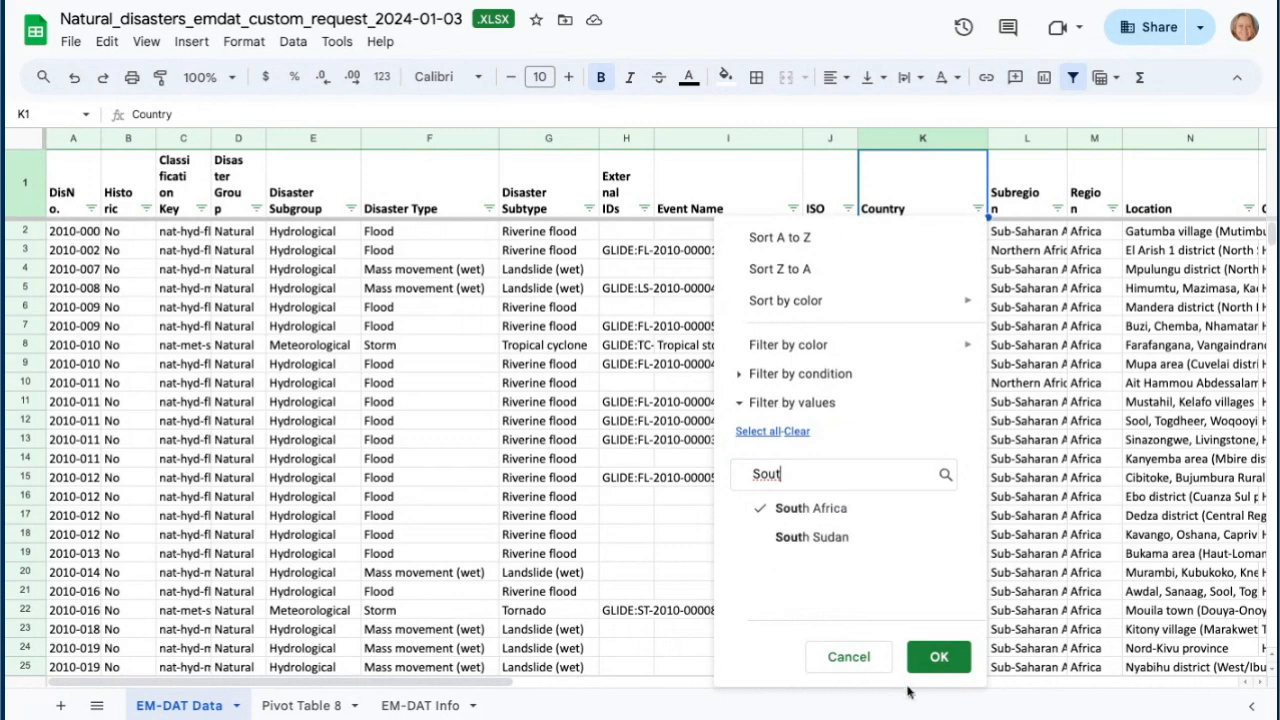
{"action": "left_click", "coordinate": [936, 660]}
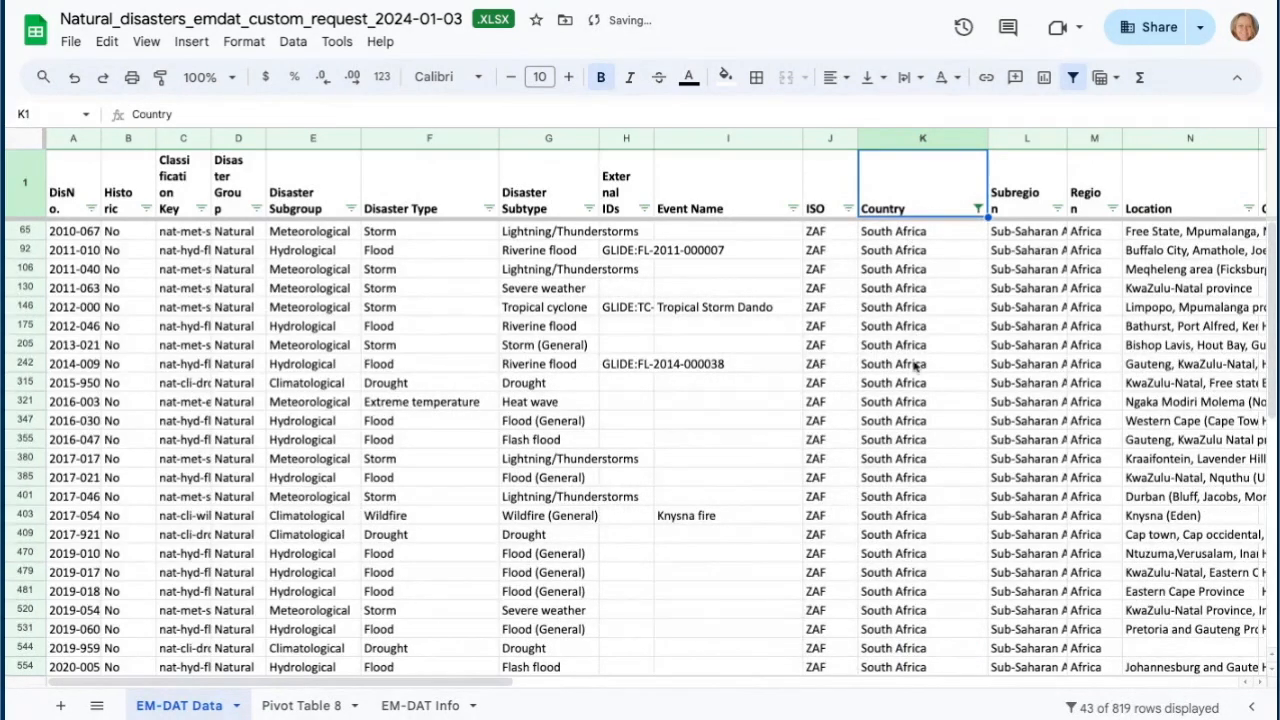
- Review the filtered South Africa rows across all columns of the sheet
{"action": "scroll", "coordinate": [948, 457], "scroll_direction": "down", "scroll_amount": 10}
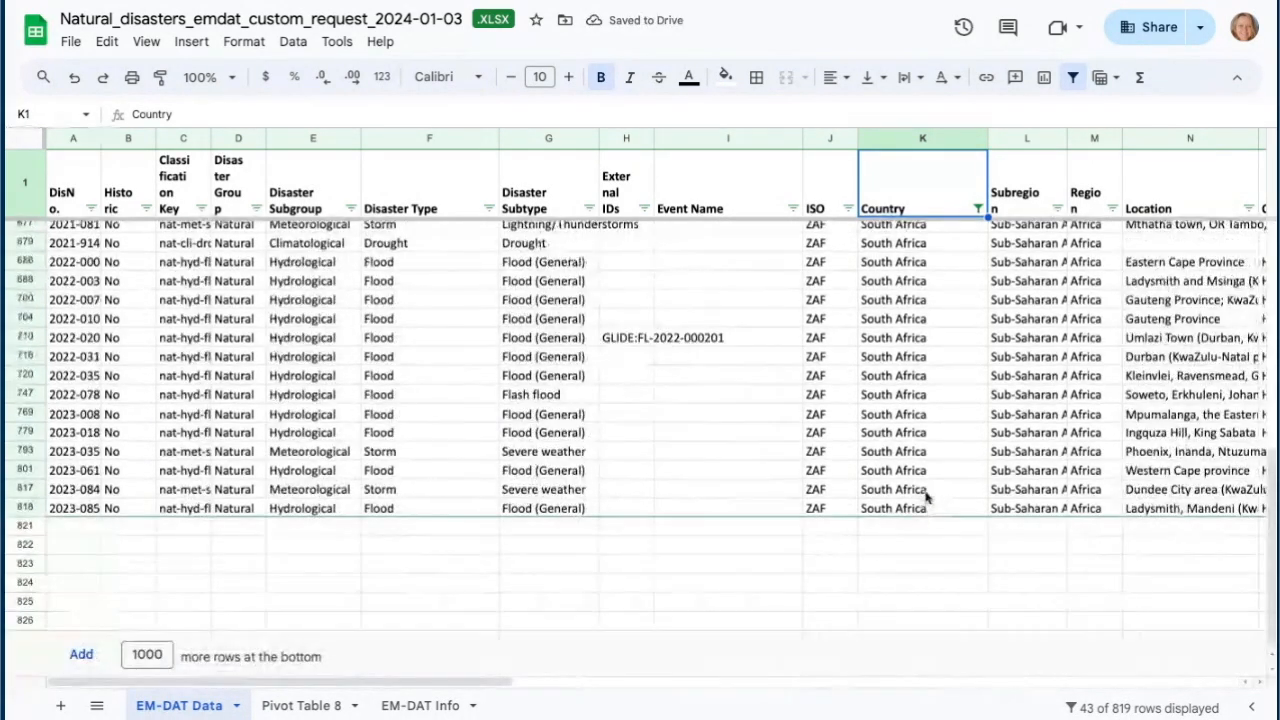
{"action": "scroll", "coordinate": [923, 500], "scroll_direction": "up", "scroll_amount": 10}
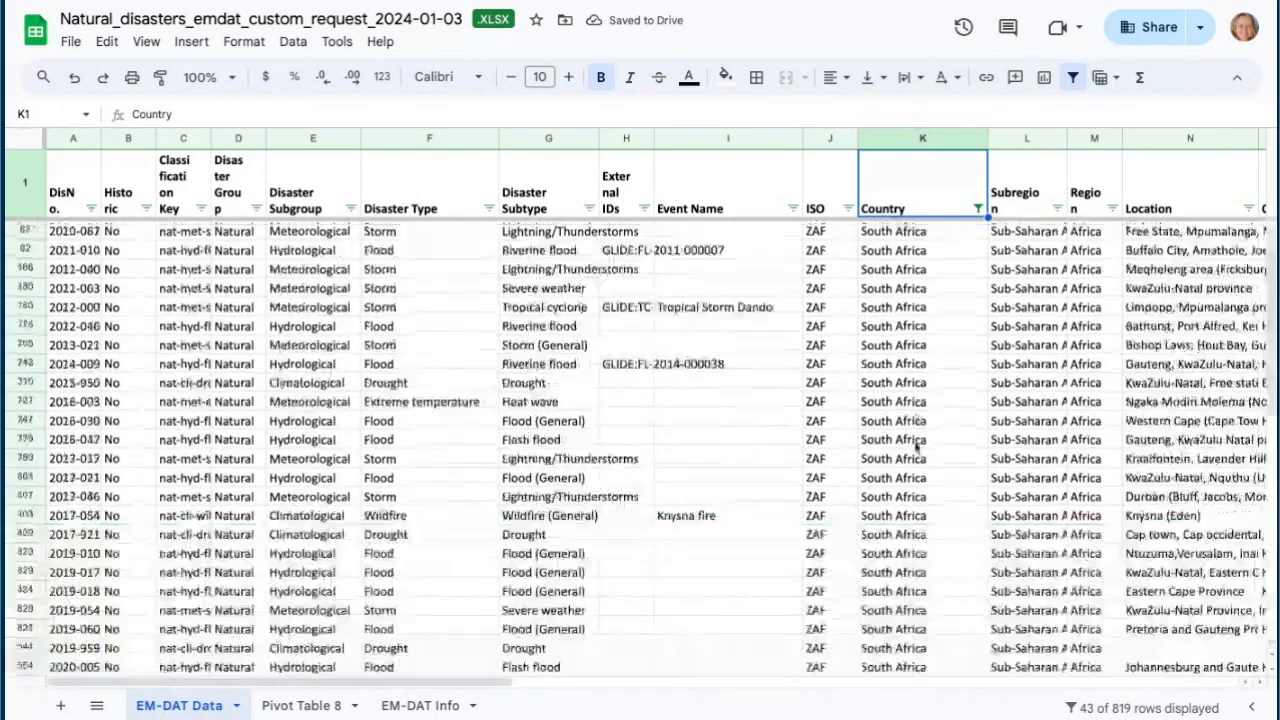
{"action": "left_click", "coordinate": [899, 137]}
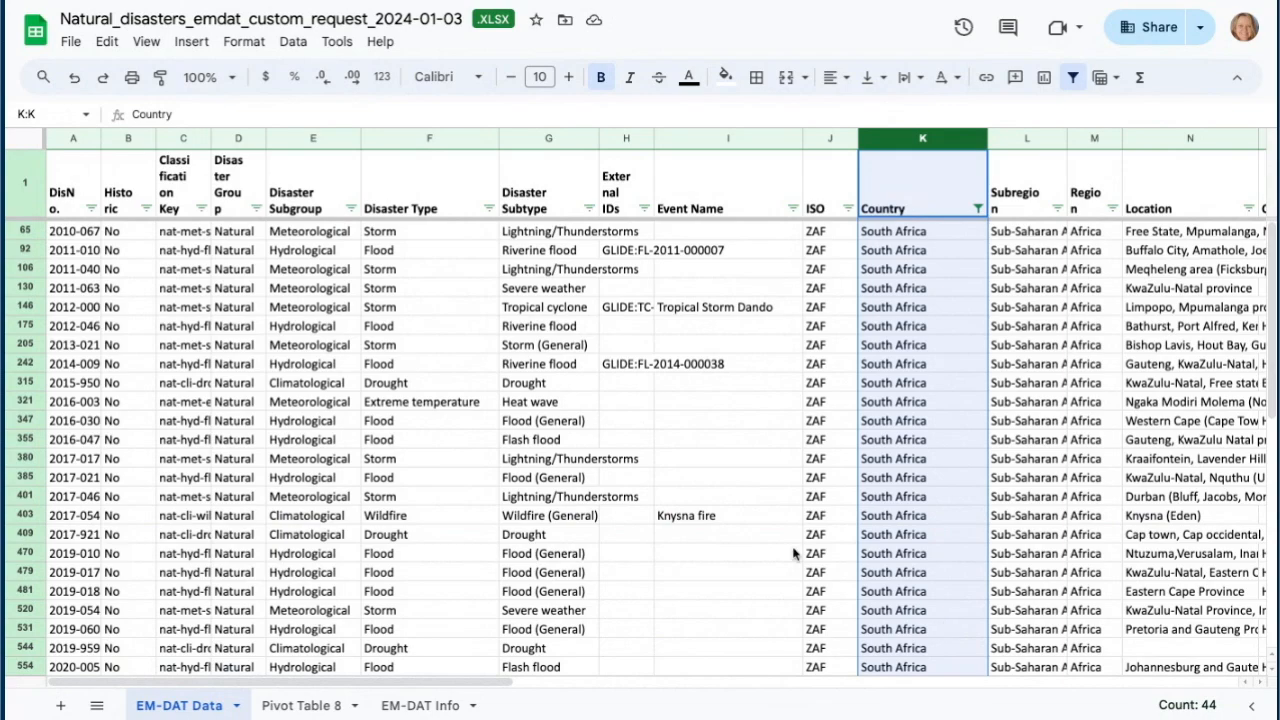
{"action": "scroll", "coordinate": [978, 545], "scroll_direction": "down", "scroll_amount": 10}
{"action": "scroll", "coordinate": [968, 532], "scroll_direction": "up", "scroll_amount": 10}
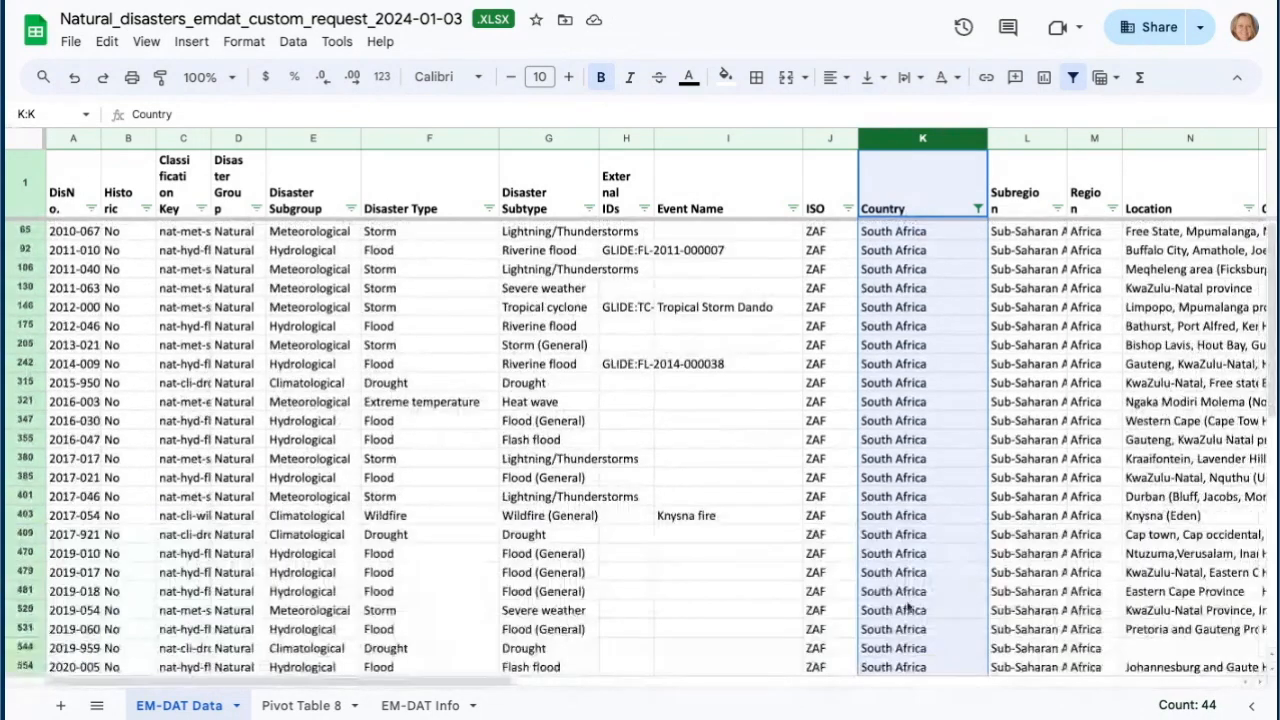
{"action": "left_click_drag", "start_coordinate": [505, 684], "coordinate": [1193, 674]}
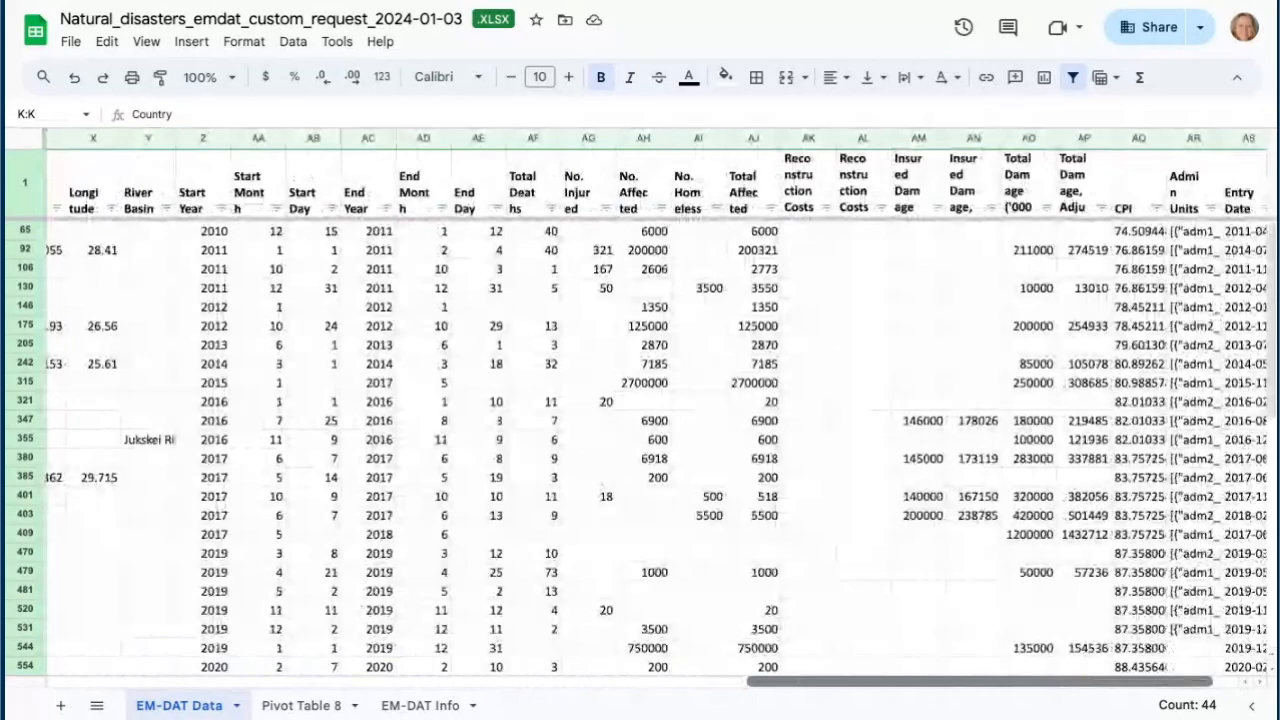
{"action": "left_click_drag", "start_coordinate": [1188, 680], "coordinate": [651, 697]}
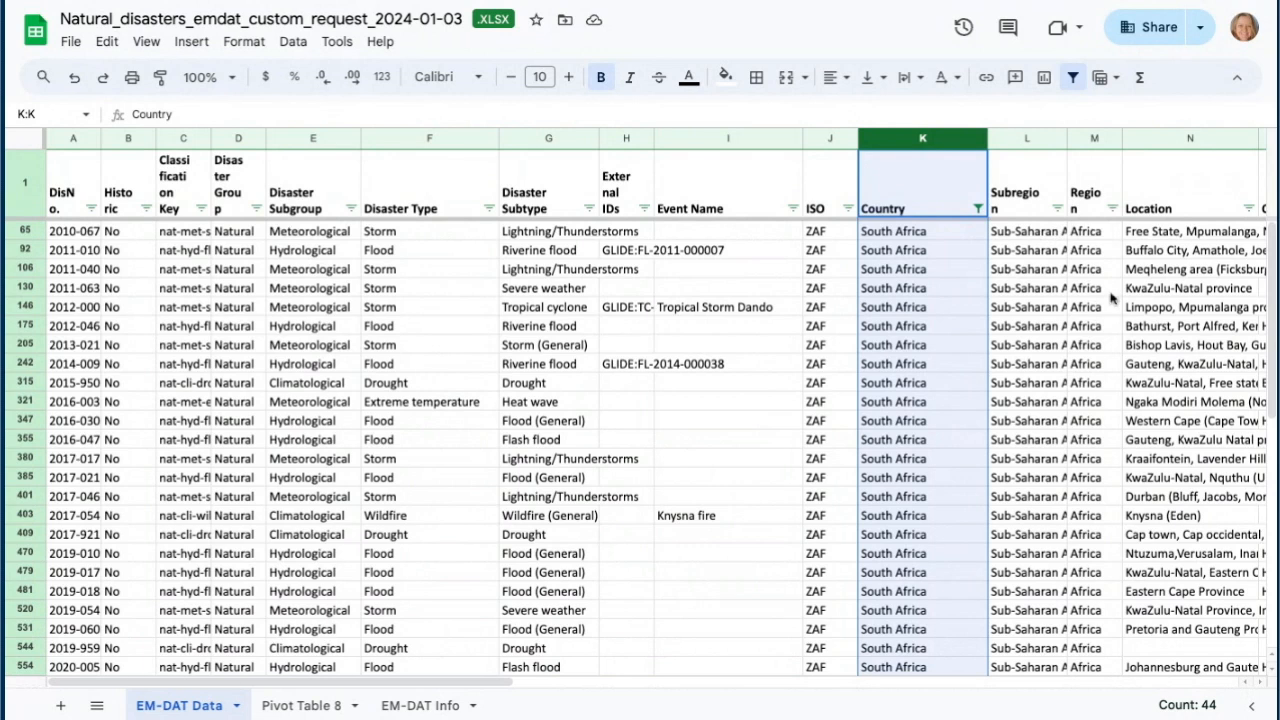
- Clear the Country filter by selecting all its values again
{"action": "left_click", "coordinate": [979, 208]}
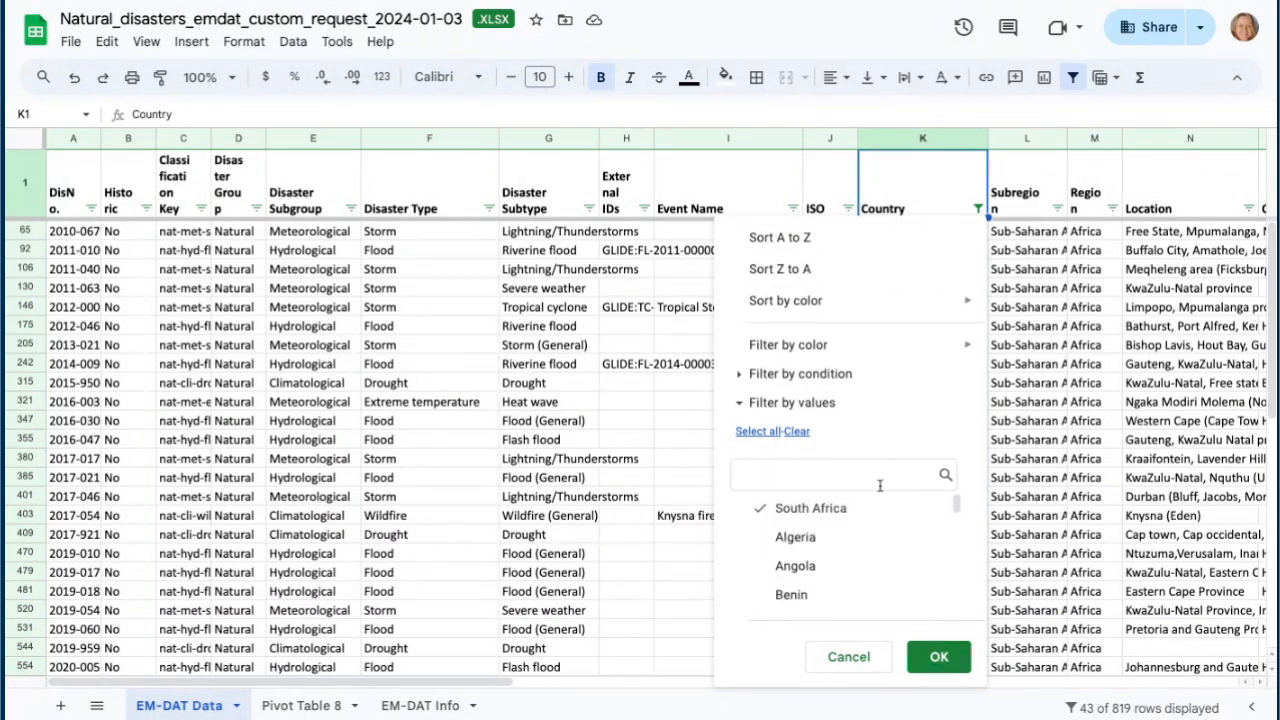
{"action": "left_click", "coordinate": [748, 433]}
{"action": "left_click", "coordinate": [939, 657]}
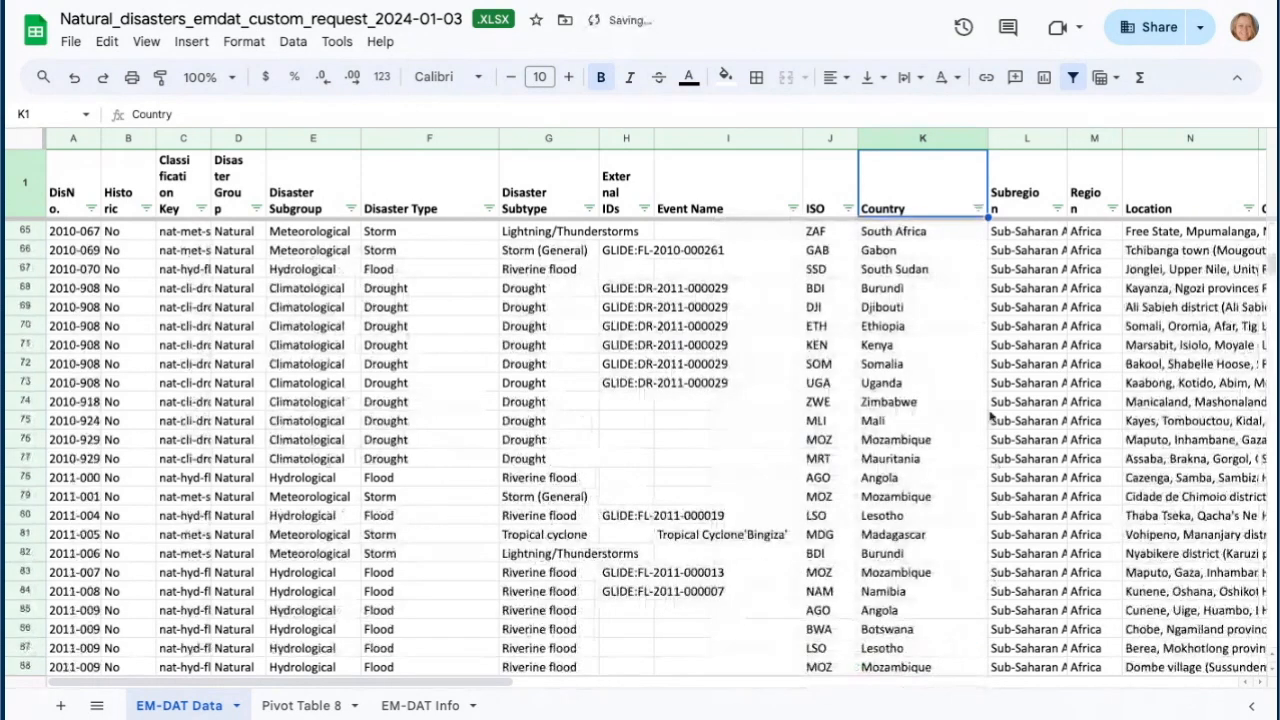
- Select all the data and create a pivot table from it on a new sheet
{"action": "scroll", "coordinate": [638, 494], "scroll_direction": "up", "scroll_amount": 20}
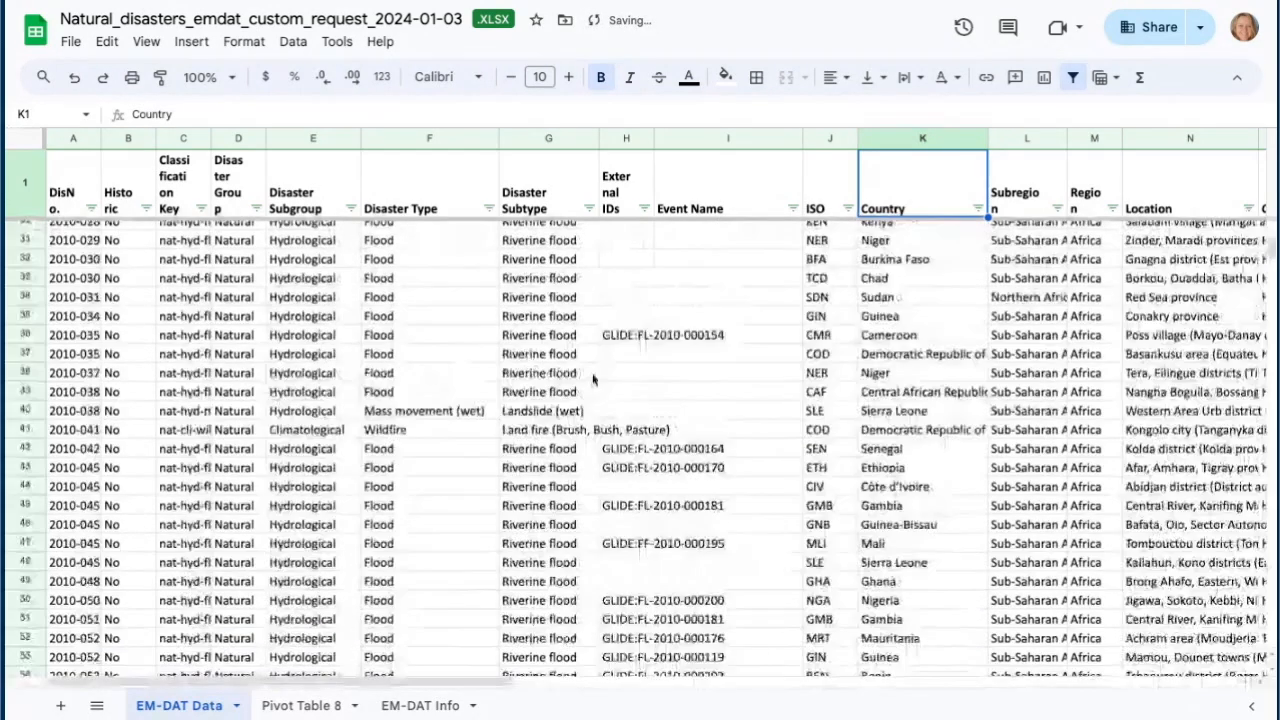
{"action": "left_click", "coordinate": [437, 474]}
{"action": "key", "text": "ctrl+a"}
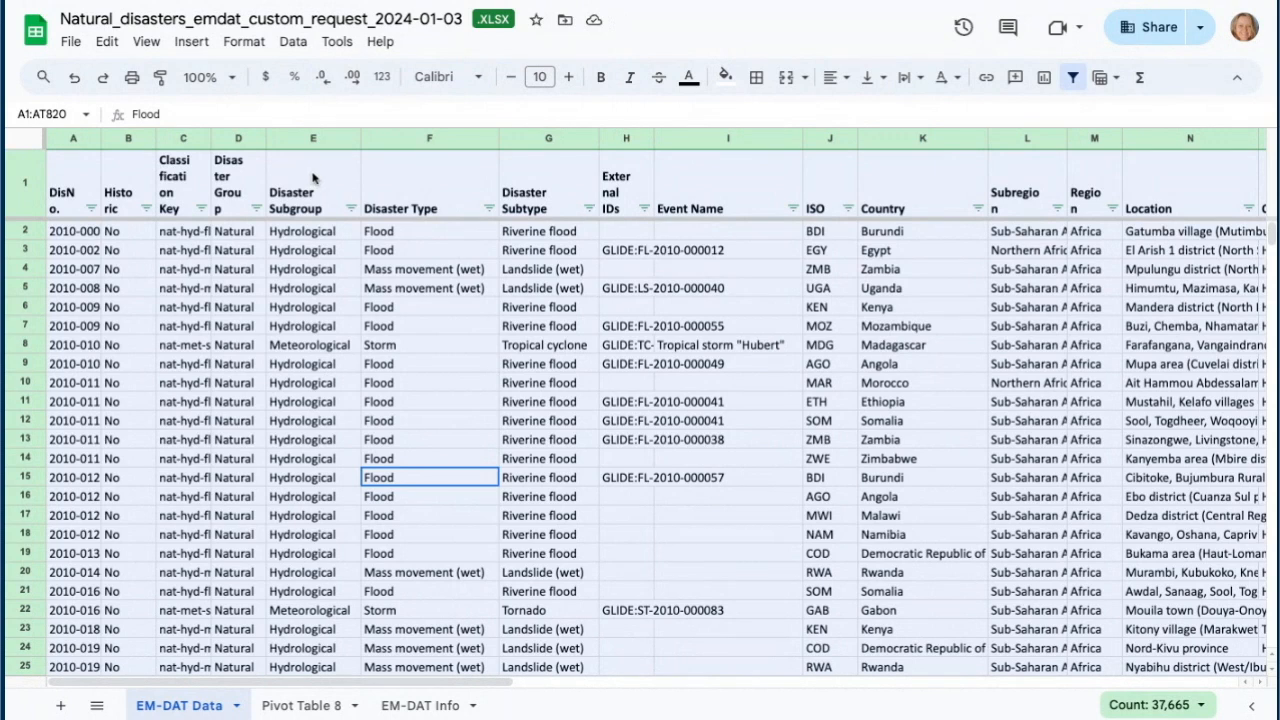
{"action": "left_click", "coordinate": [189, 44]}
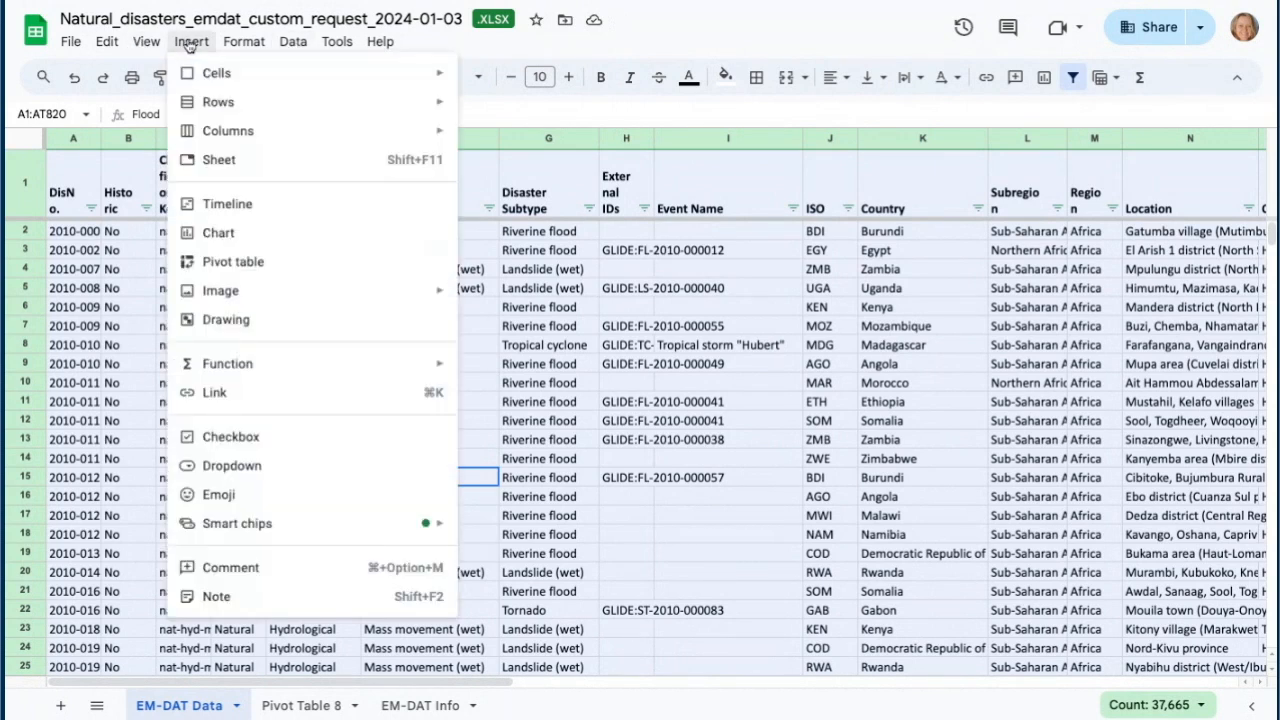
{"action": "left_click", "coordinate": [222, 262]}
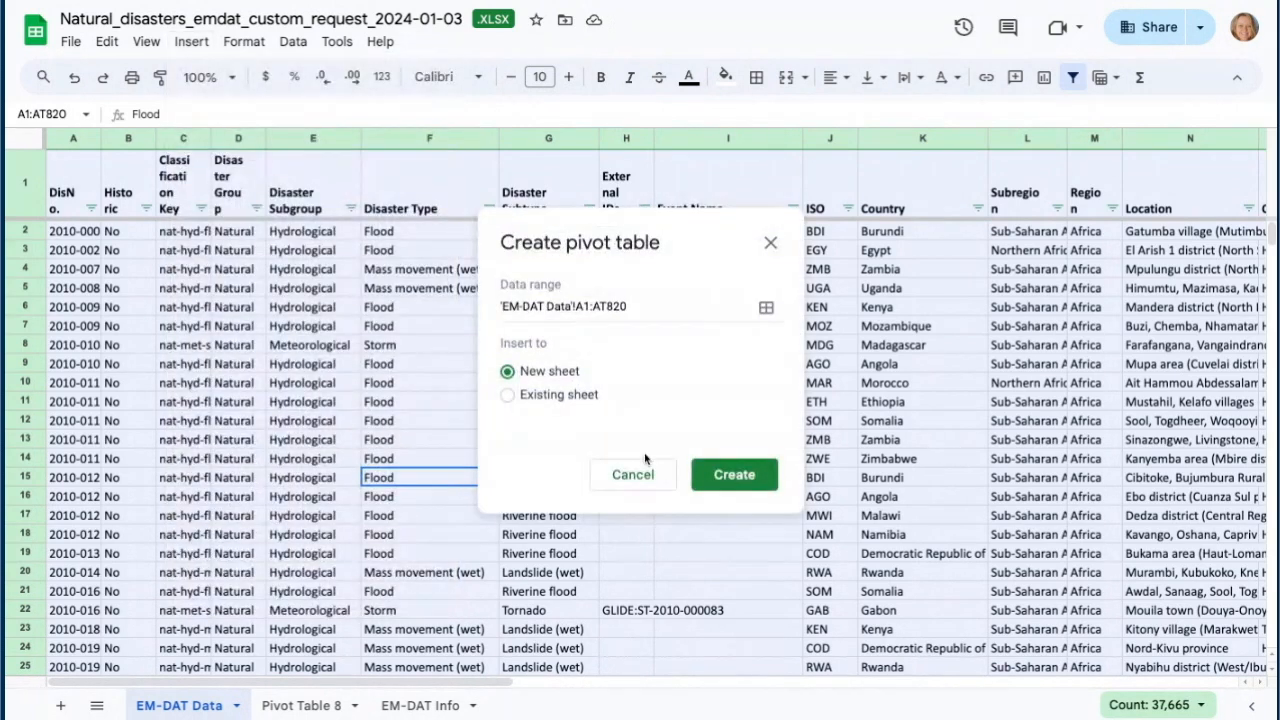
{"action": "left_click", "coordinate": [745, 475]}
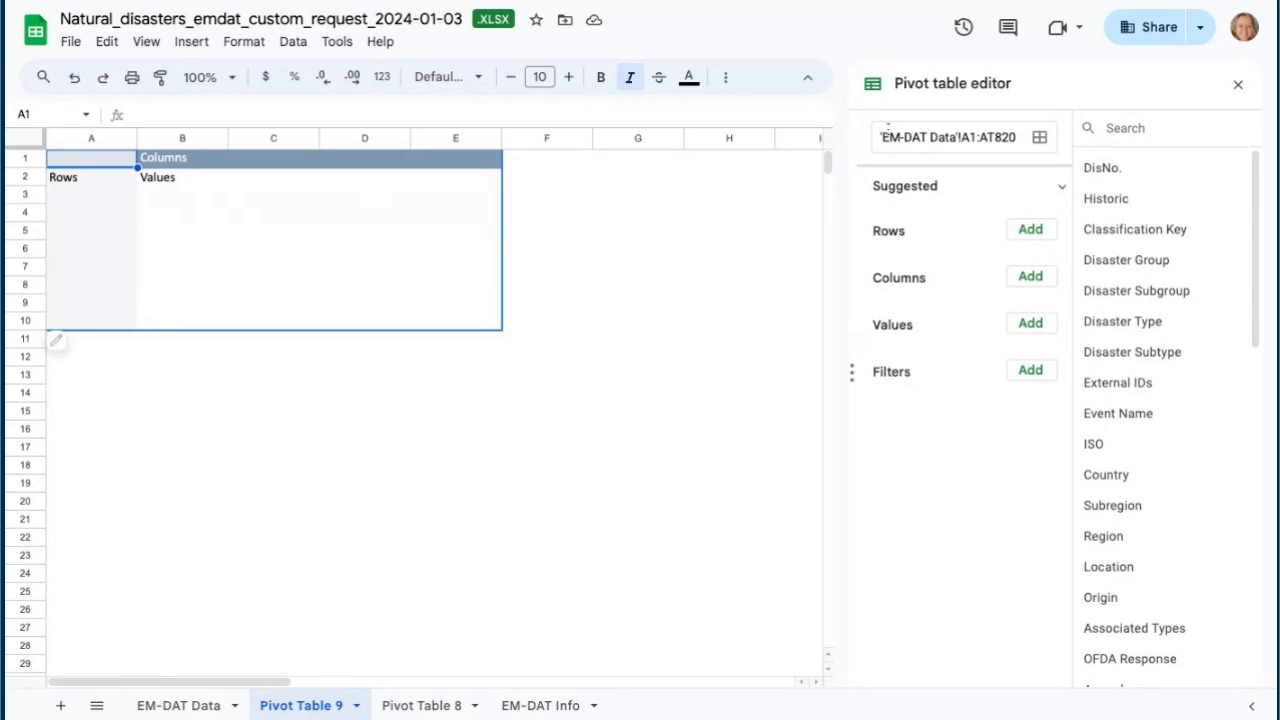
- Add Country as the pivot table's rows and widen column A to fit the country names
{"action": "left_click", "coordinate": [1034, 233]}
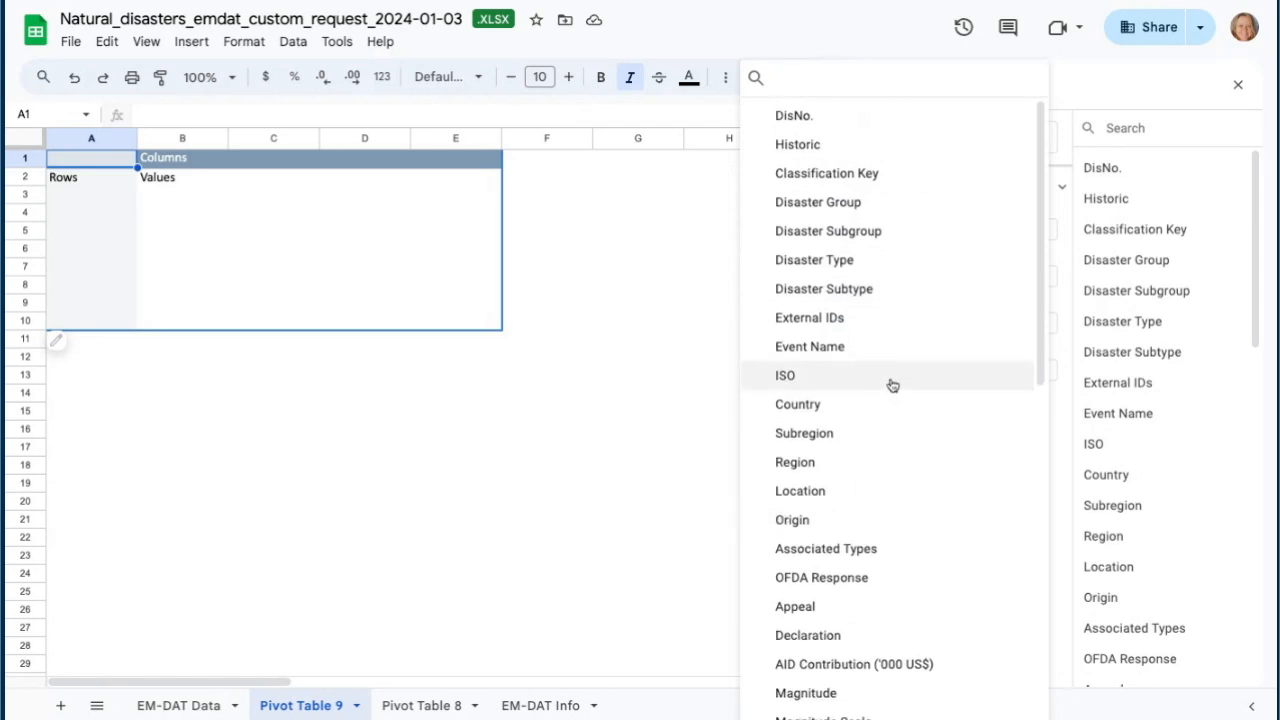
{"action": "scroll", "coordinate": [892, 385], "scroll_direction": "down", "scroll_amount": 8}
{"action": "scroll", "coordinate": [888, 385], "scroll_direction": "up", "scroll_amount": 8}
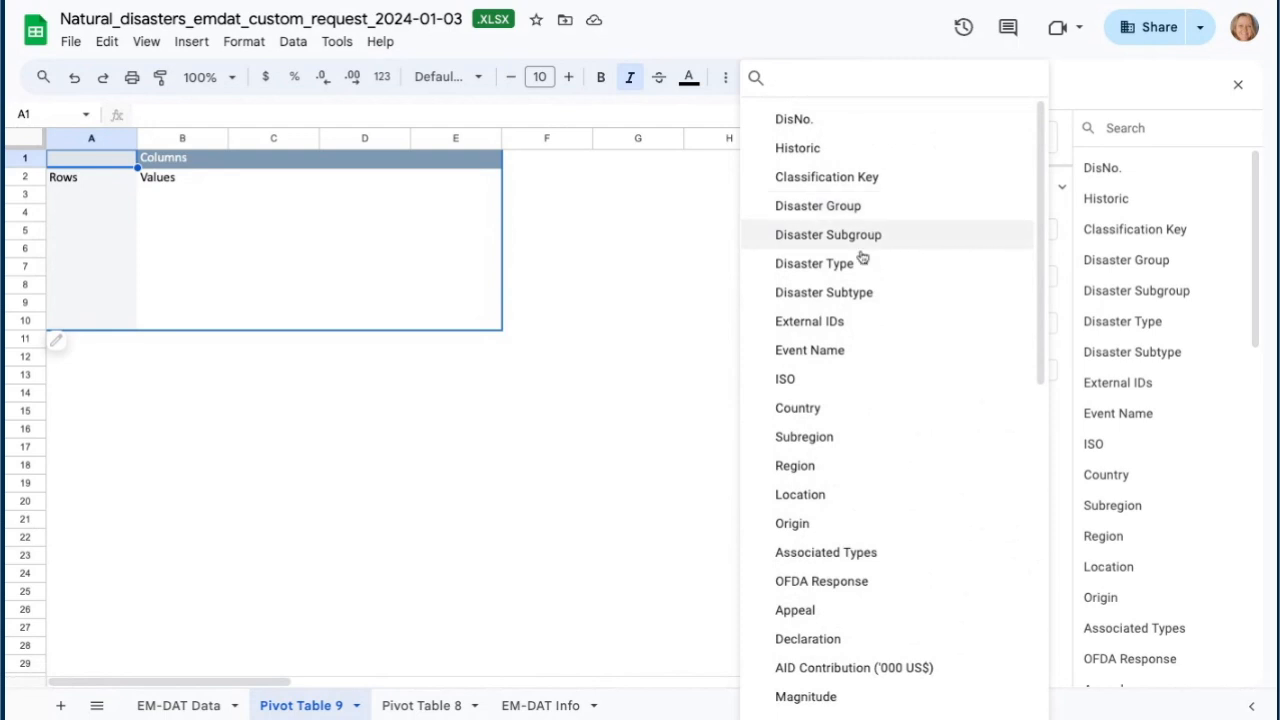
{"action": "left_click", "coordinate": [808, 410]}
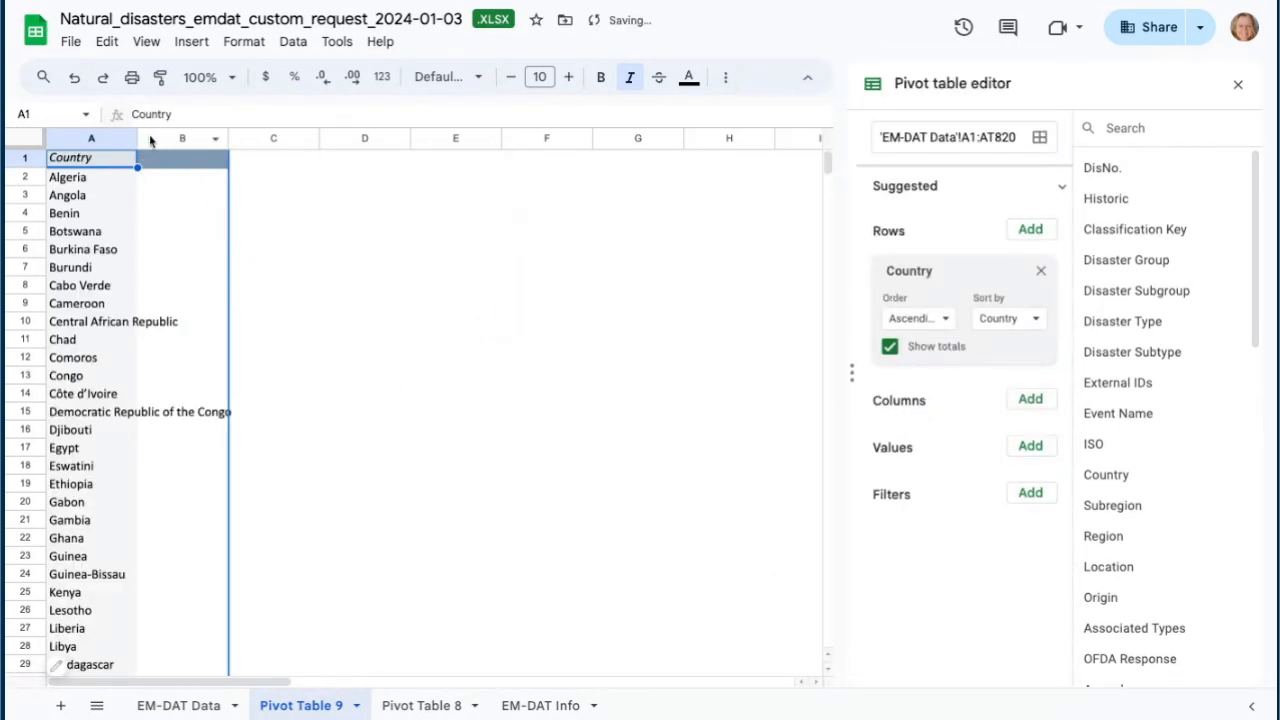
{"action": "left_click_drag", "start_coordinate": [137, 134], "coordinate": [229, 134]}
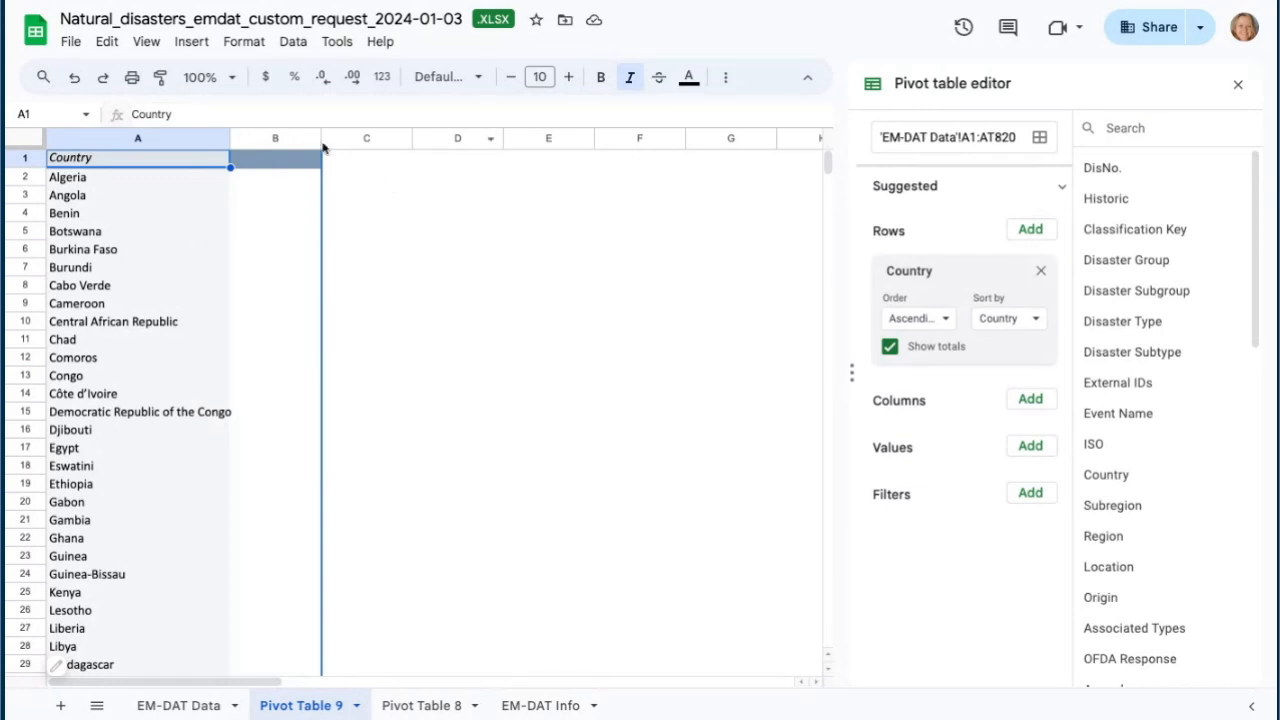
{"action": "left_click_drag", "start_coordinate": [230, 137], "coordinate": [245, 137]}
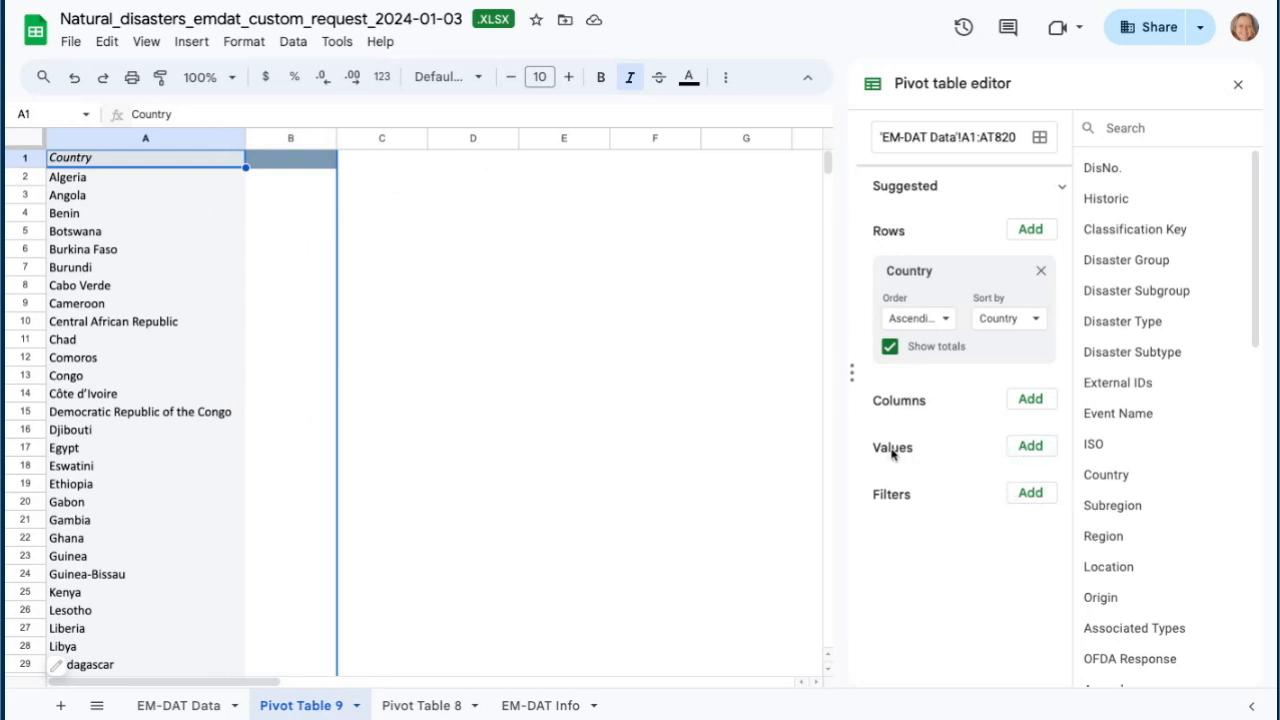
- Add Country as the pivot table's value to count disasters per country, summarized with COUNTA
{"action": "left_click", "coordinate": [1033, 449]}
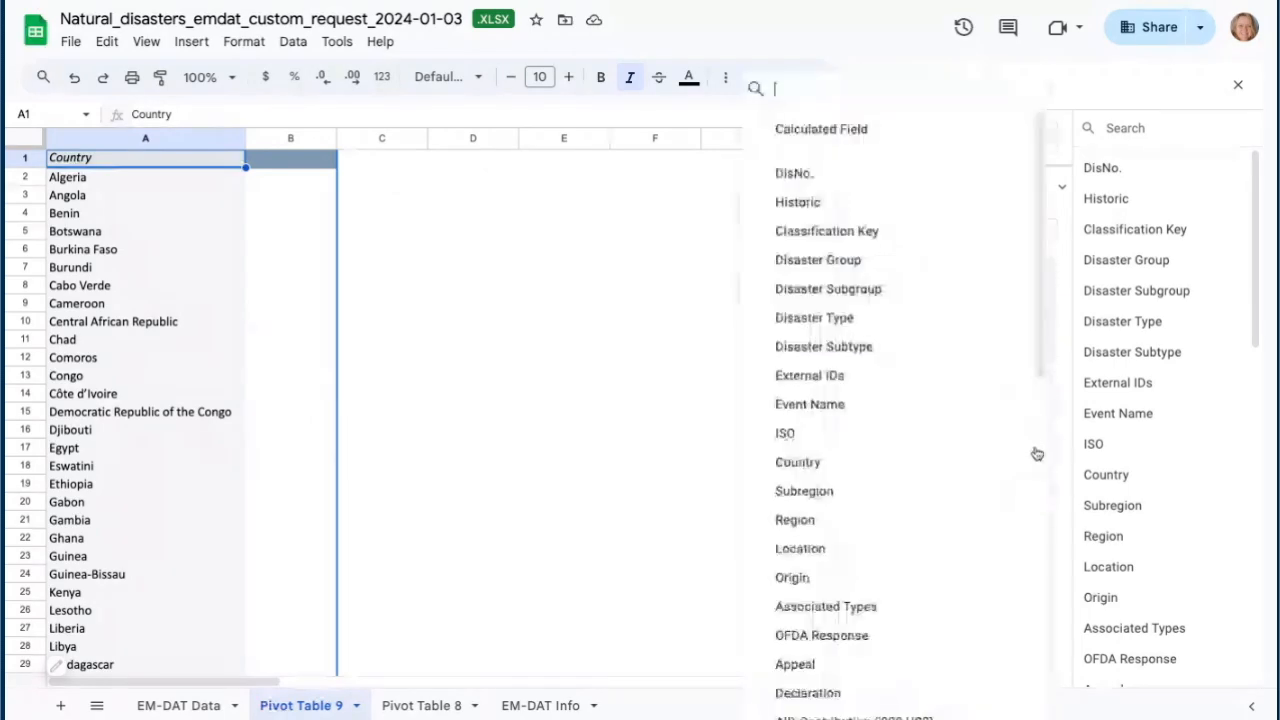
{"action": "scroll", "coordinate": [1137, 380], "scroll_direction": "down", "scroll_amount": 1}
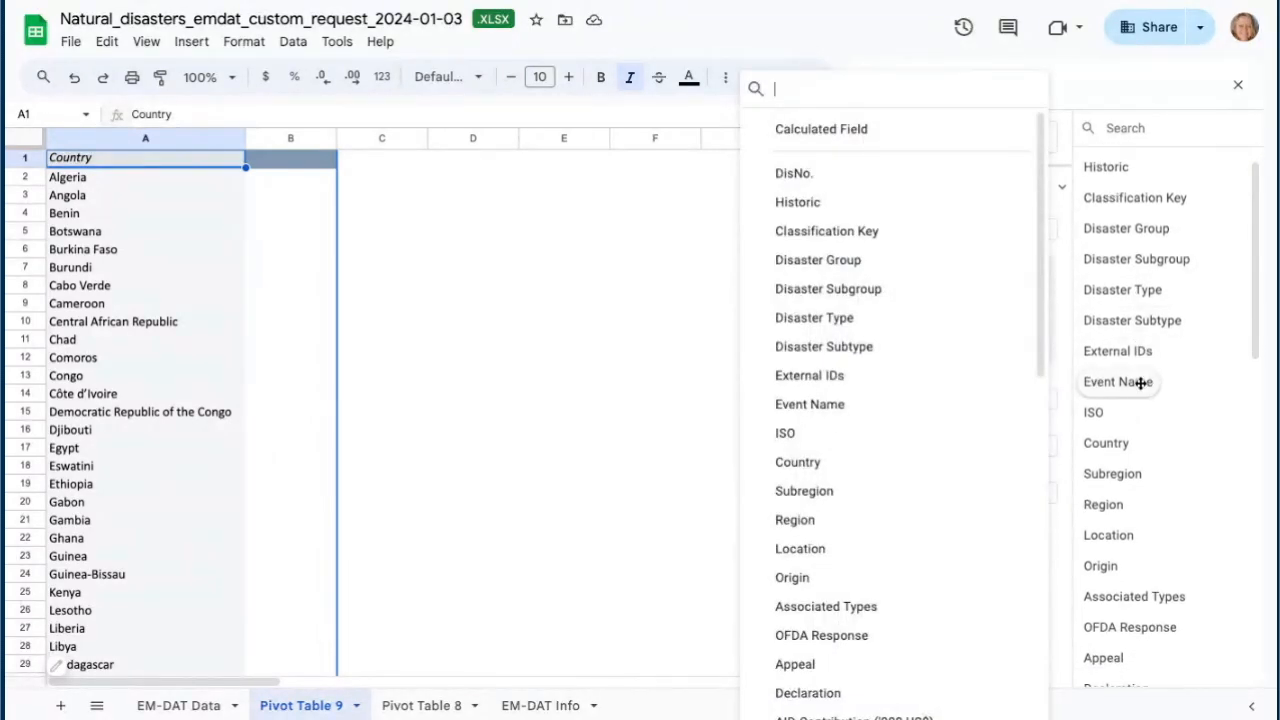
{"action": "left_click", "coordinate": [1114, 445]}
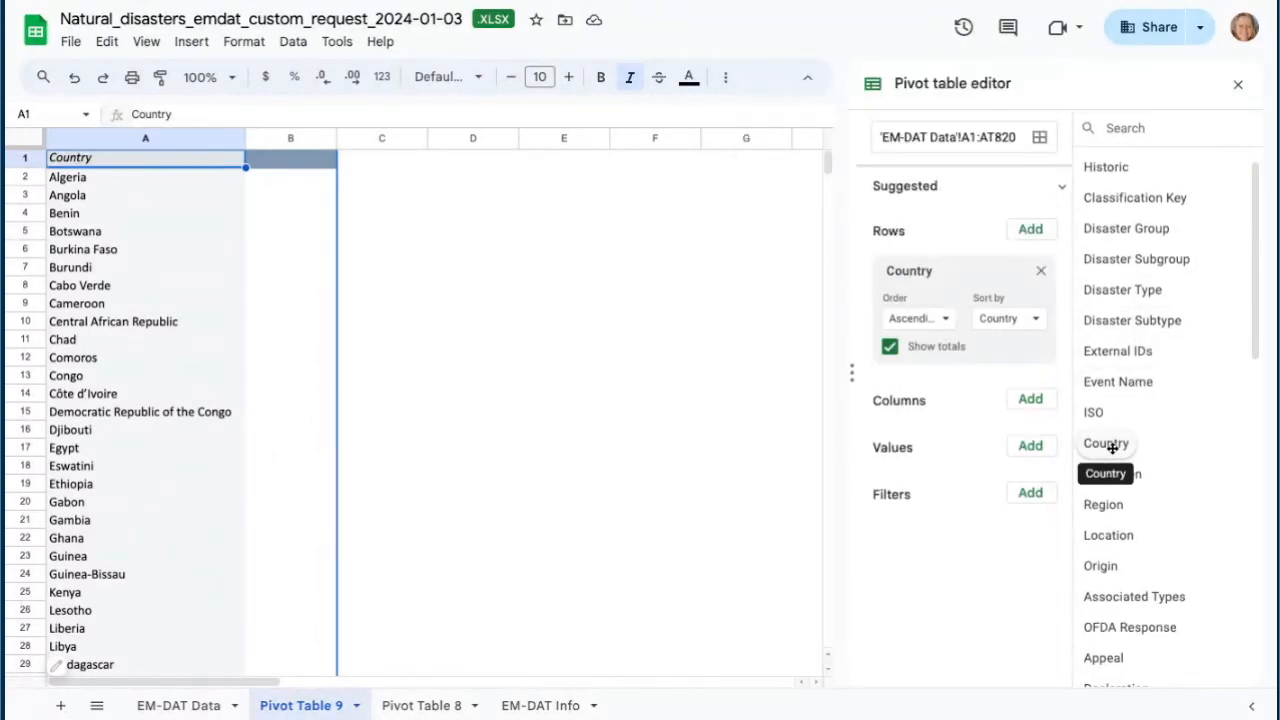
{"action": "left_click", "coordinate": [1030, 446]}
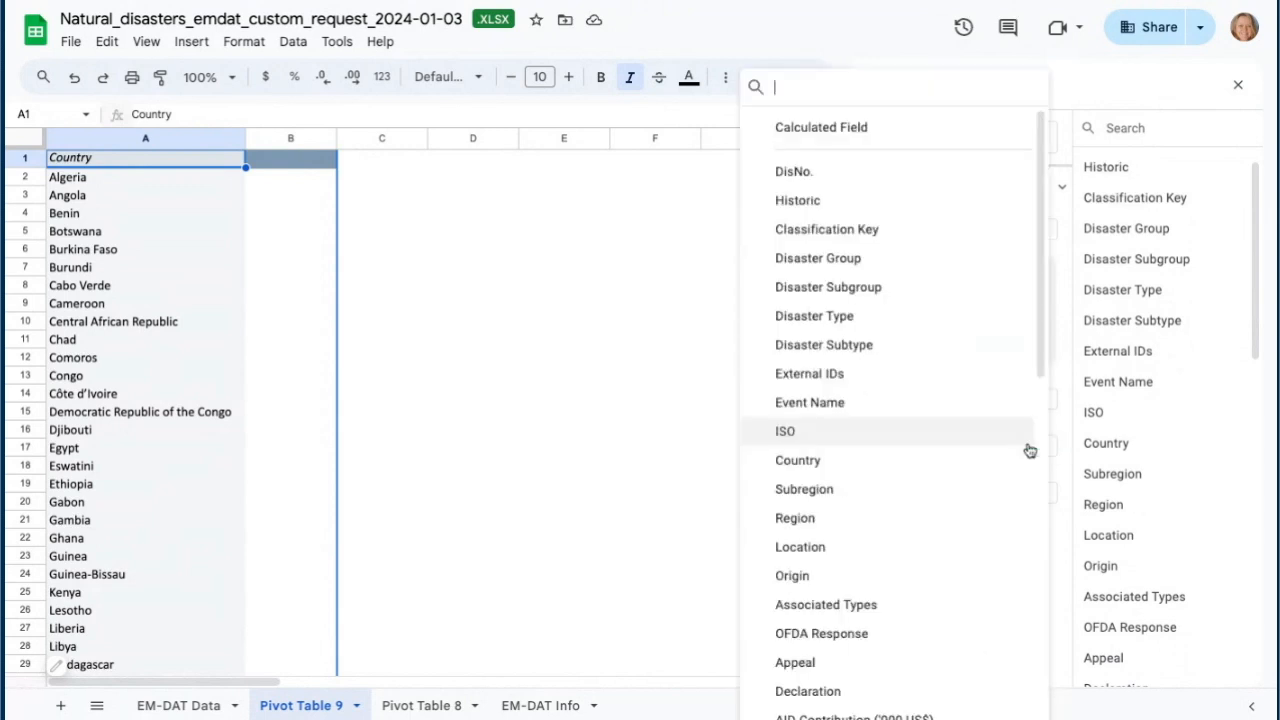
{"action": "left_click", "coordinate": [806, 462]}
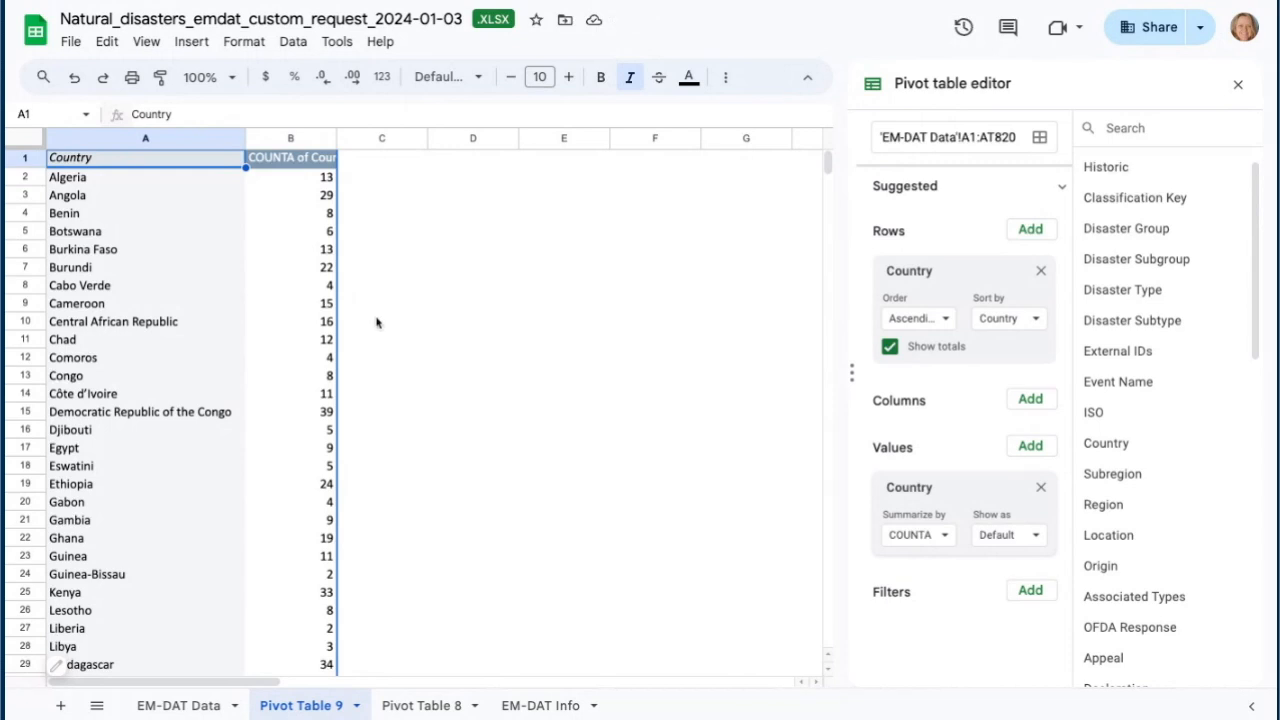
{"action": "scroll", "coordinate": [306, 500], "scroll_direction": "down", "scroll_amount": 10}
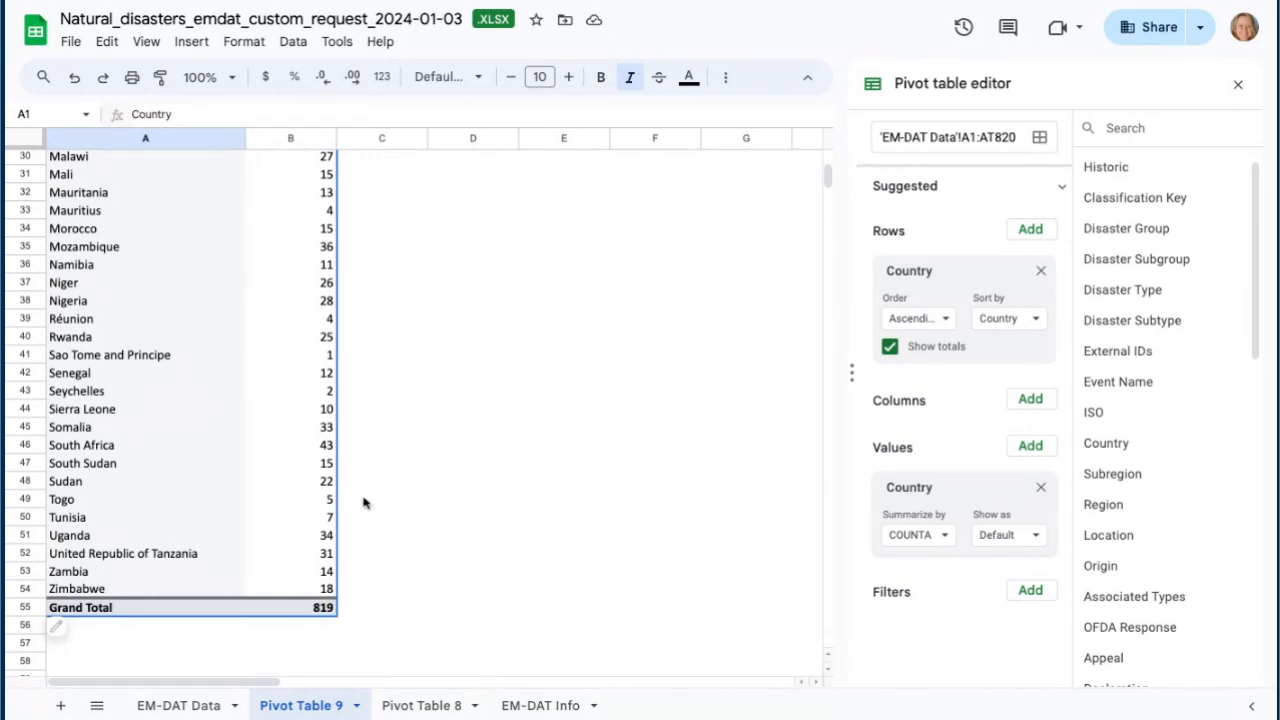
{"action": "scroll", "coordinate": [335, 495], "scroll_direction": "up", "scroll_amount": 10}
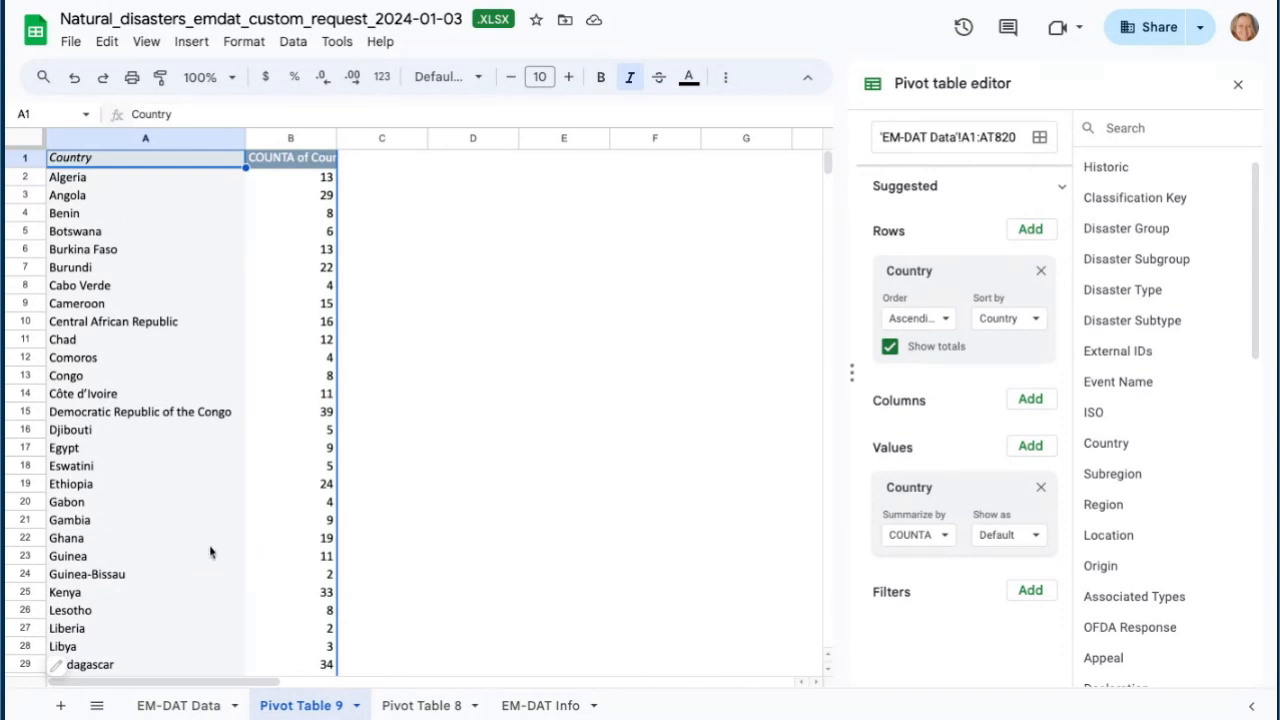
- Sort the pivot table's countries in descending order by COUNTA of Country
{"action": "scroll", "coordinate": [314, 450], "scroll_direction": "down", "scroll_amount": 10}
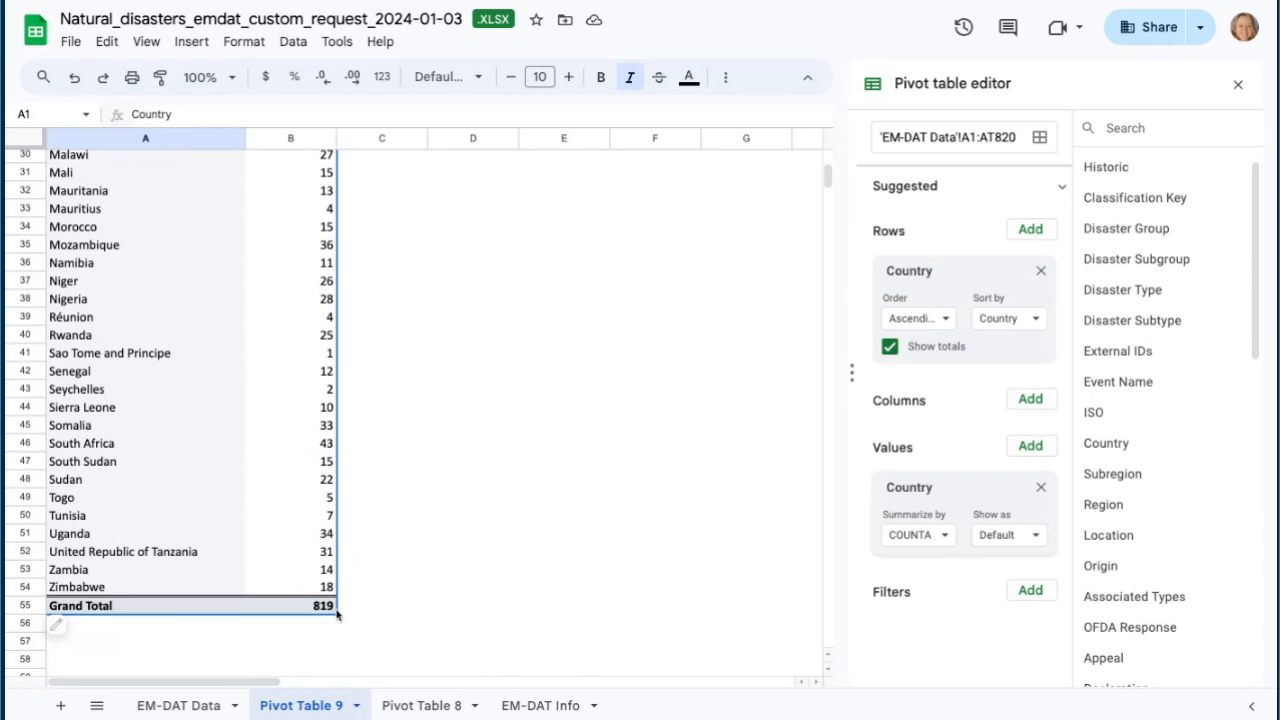
{"action": "scroll", "coordinate": [226, 388], "scroll_direction": "up", "scroll_amount": 10}
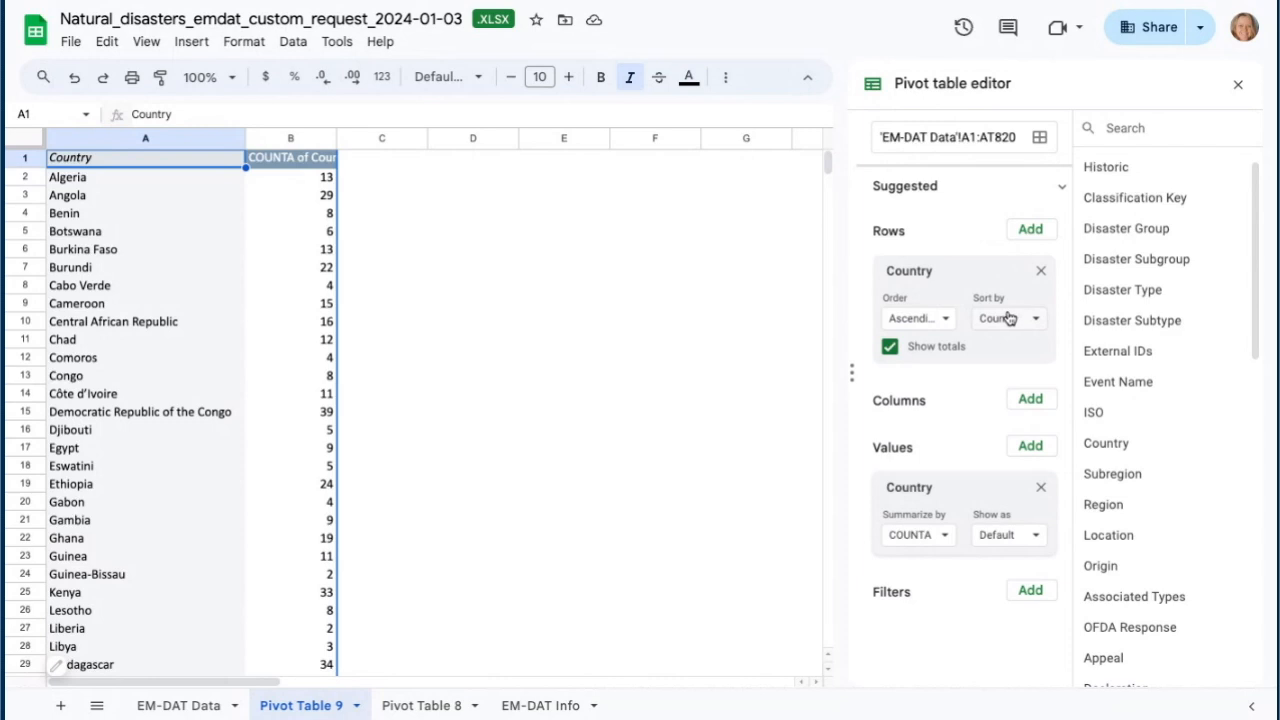
{"action": "left_click", "coordinate": [943, 320]}
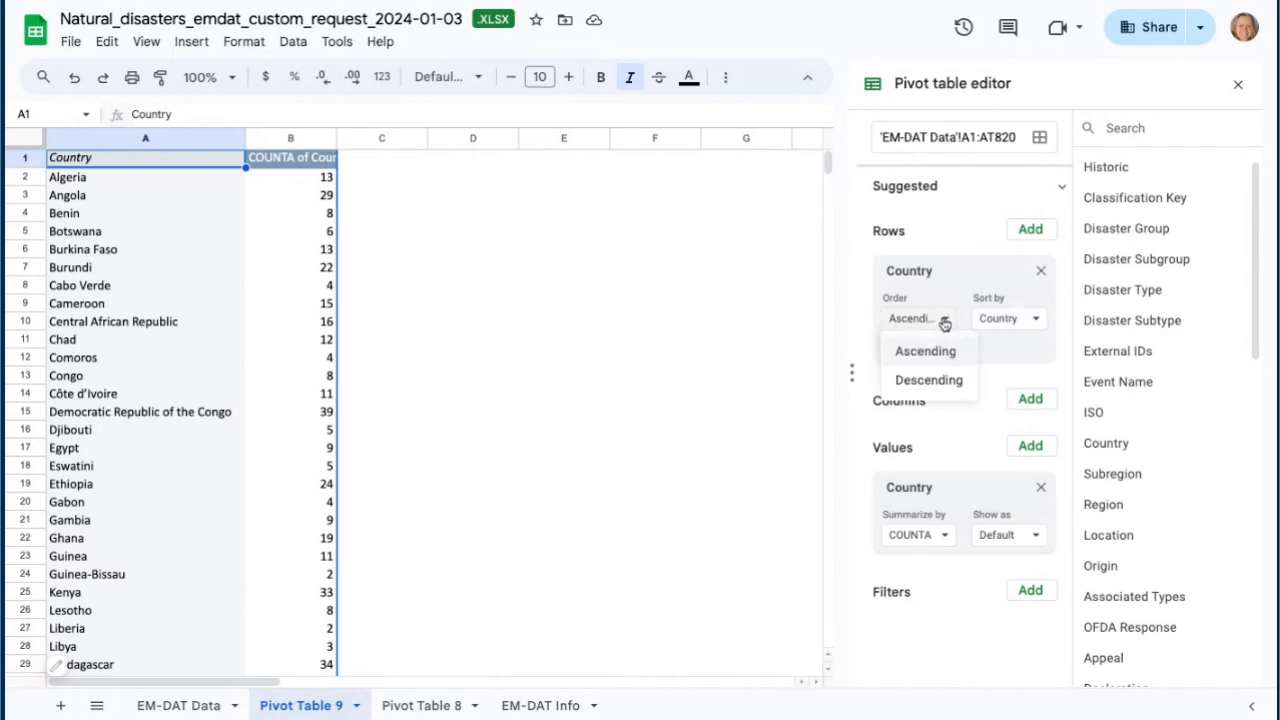
{"action": "left_click", "coordinate": [938, 381]}
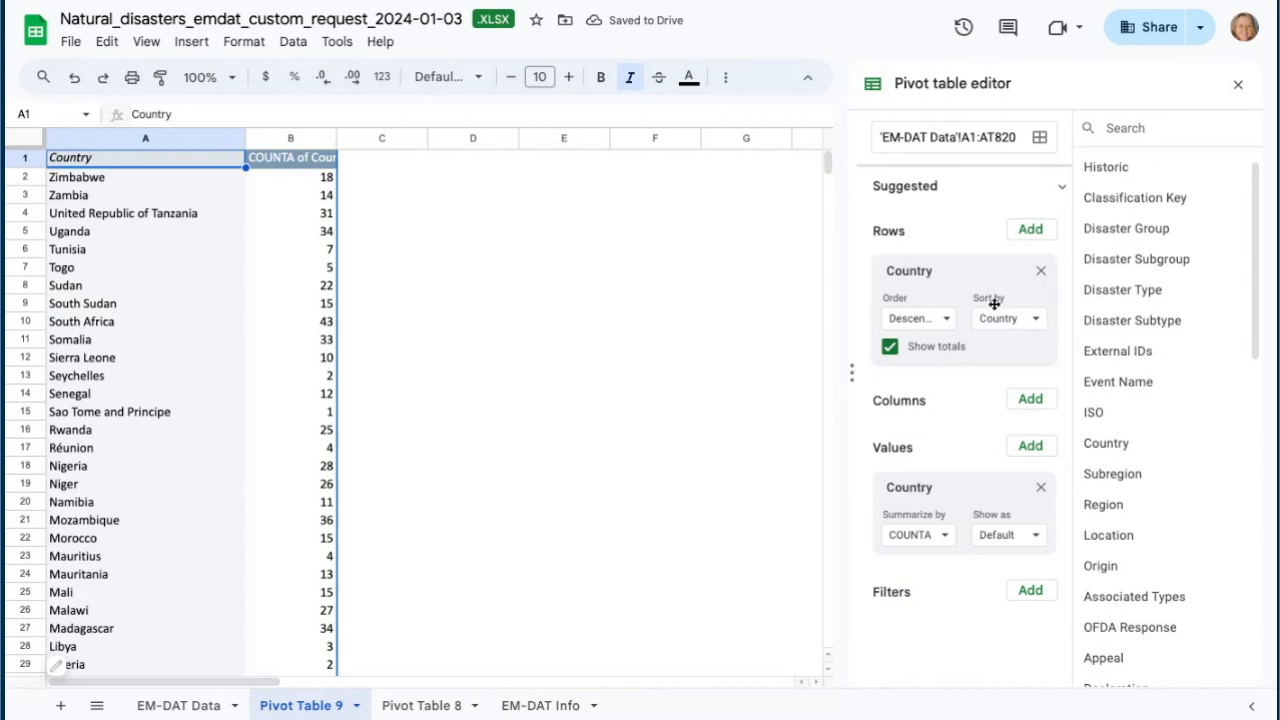
{"action": "left_click", "coordinate": [1034, 319]}
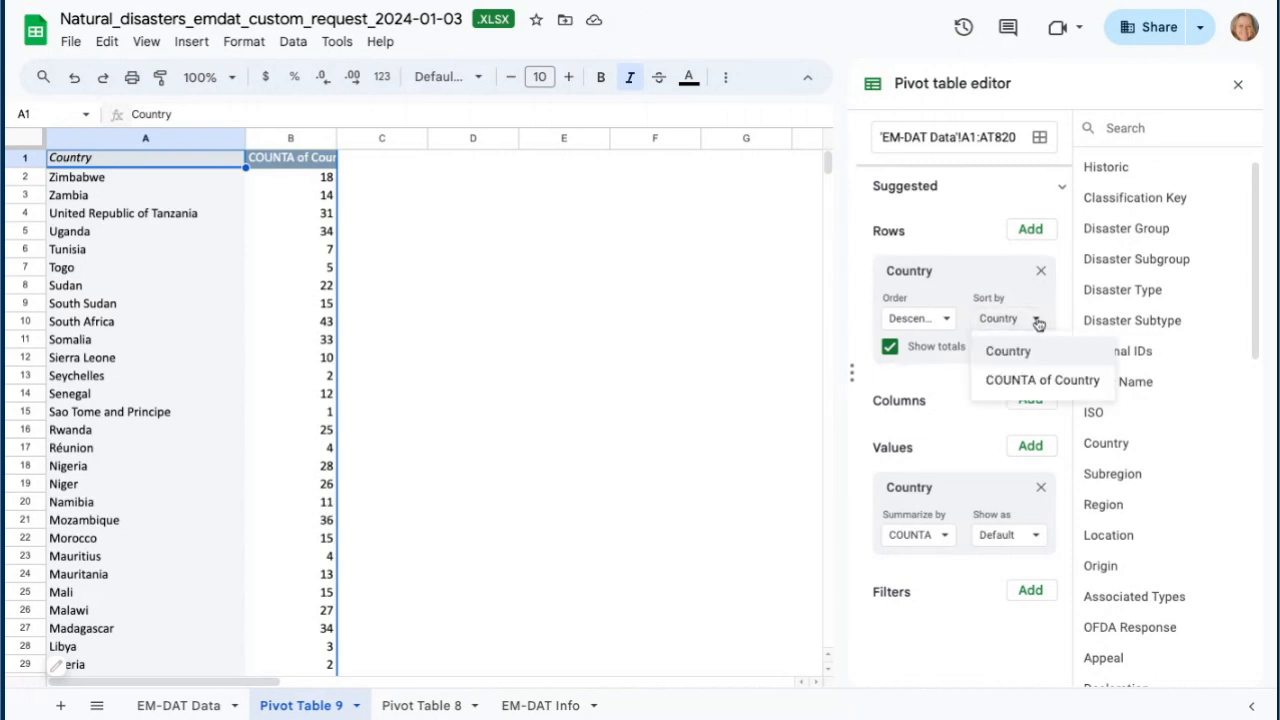
{"action": "left_click", "coordinate": [1025, 381]}
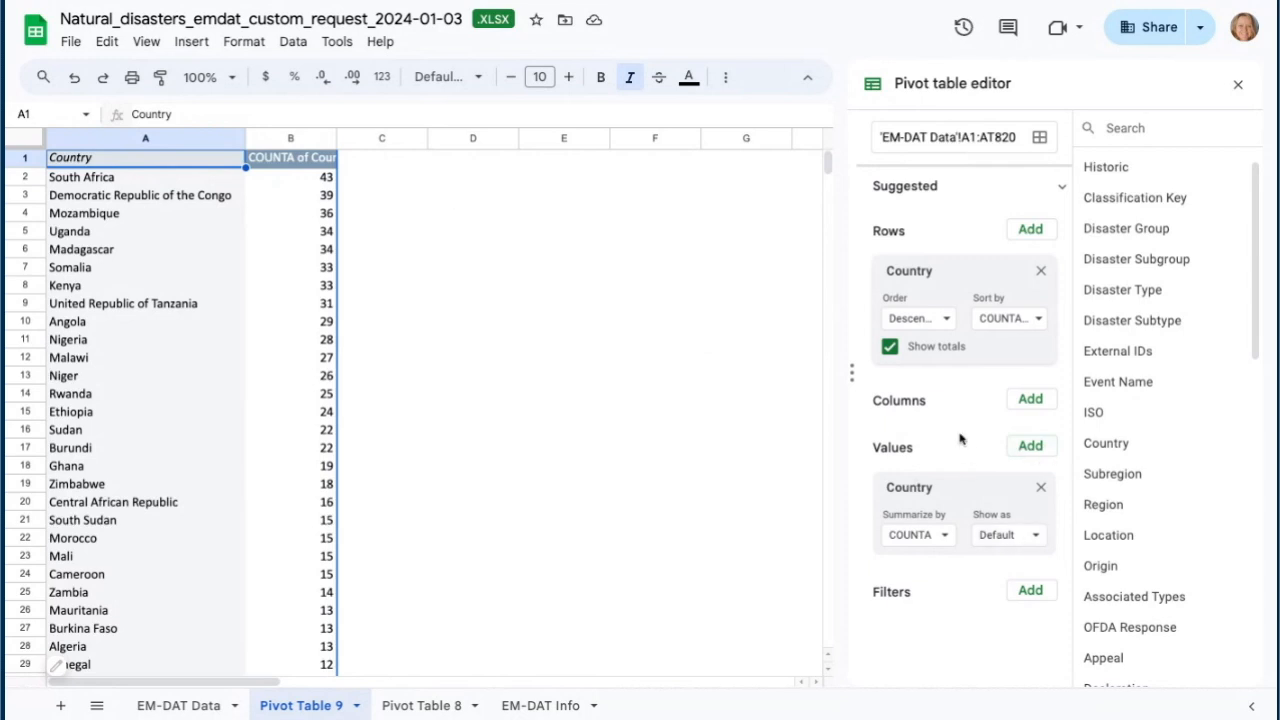
- Add Total Affected as a second pivot value, summarized with SUM
{"action": "left_click", "coordinate": [1030, 447]}
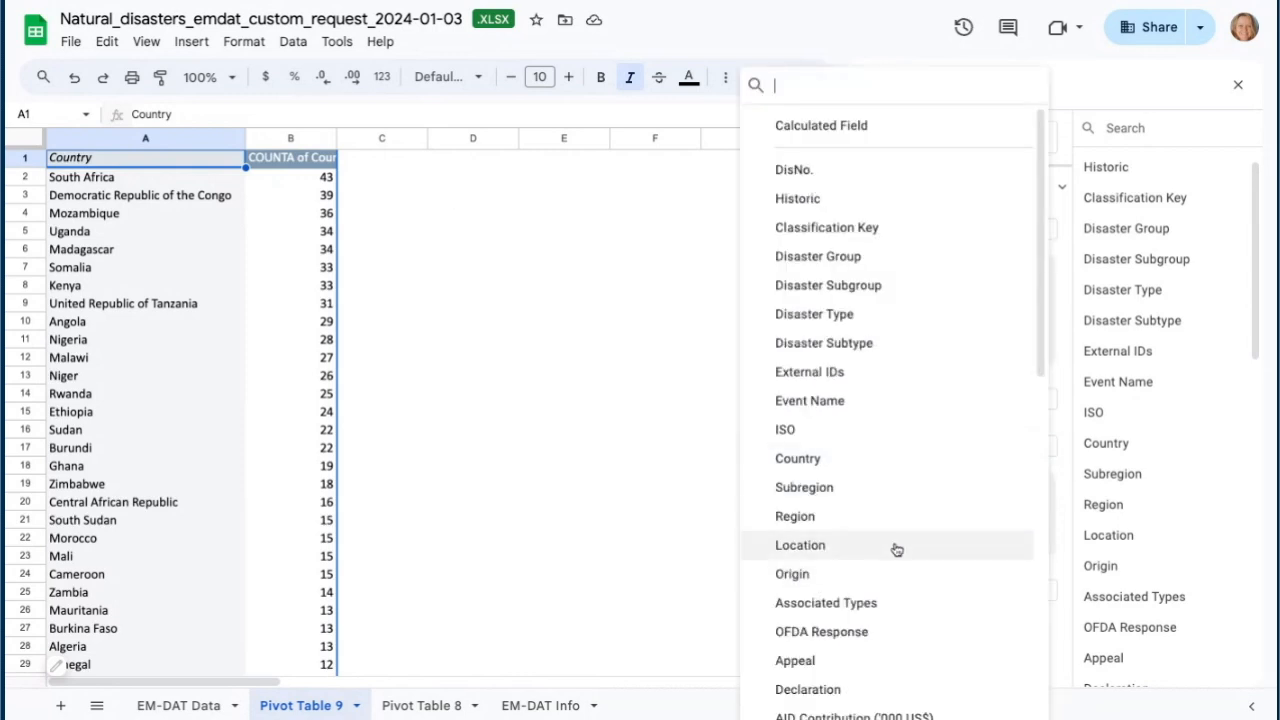
{"action": "scroll", "coordinate": [896, 545], "scroll_direction": "down", "scroll_amount": 3}
{"action": "scroll", "coordinate": [896, 540], "scroll_direction": "down", "scroll_amount": 5}
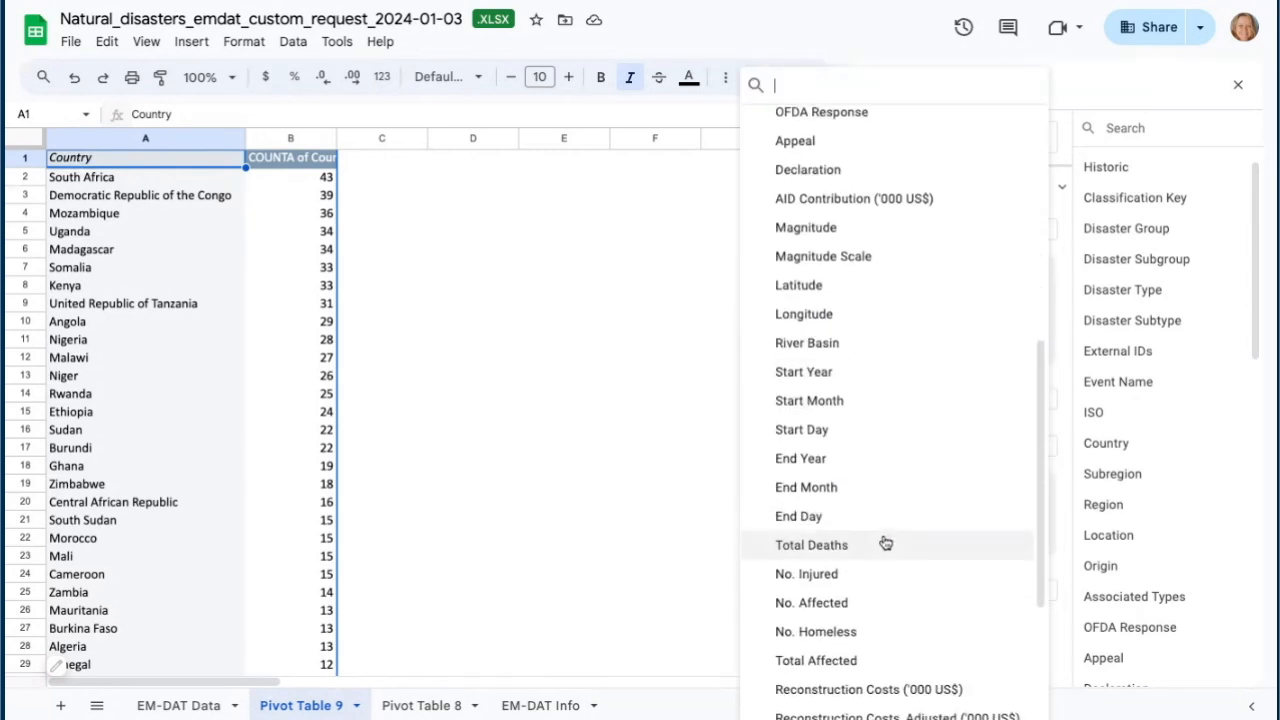
{"action": "left_click", "coordinate": [840, 631]}
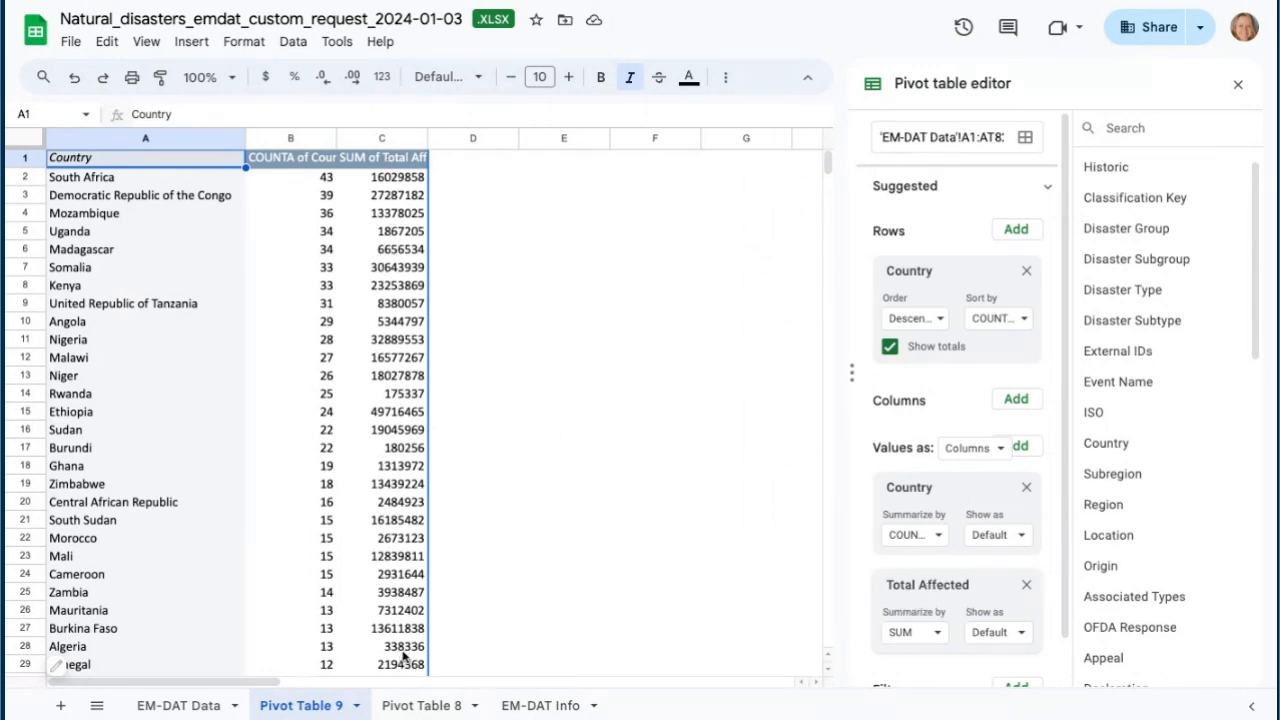
{"action": "scroll", "coordinate": [882, 563], "scroll_direction": "down", "scroll_amount": 2}
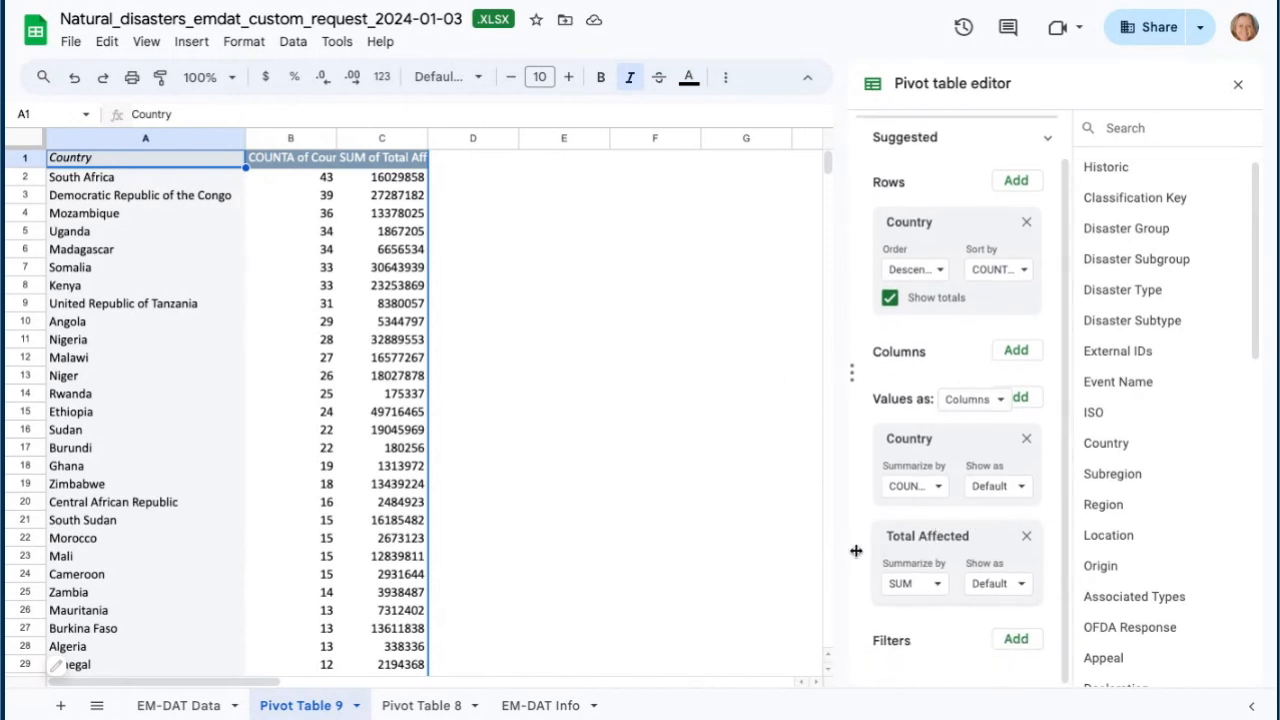
{"action": "left_click", "coordinate": [940, 588]}
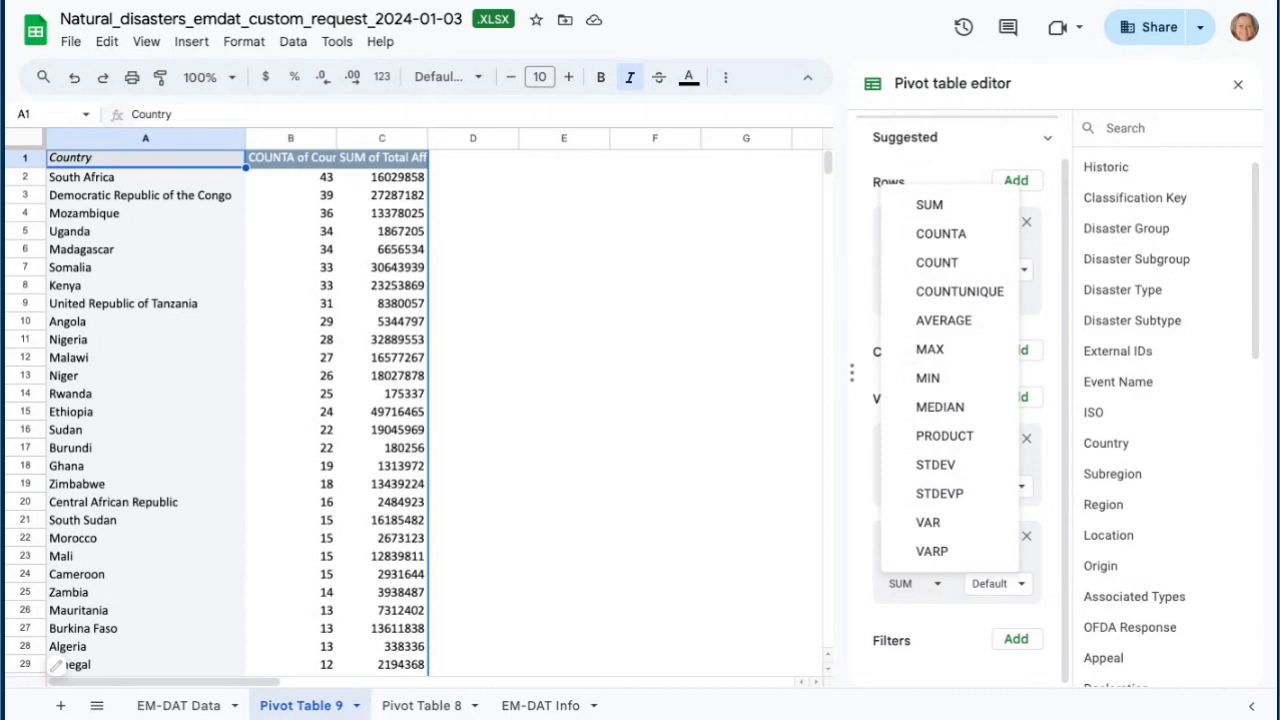
{"action": "left_click", "coordinate": [864, 583]}
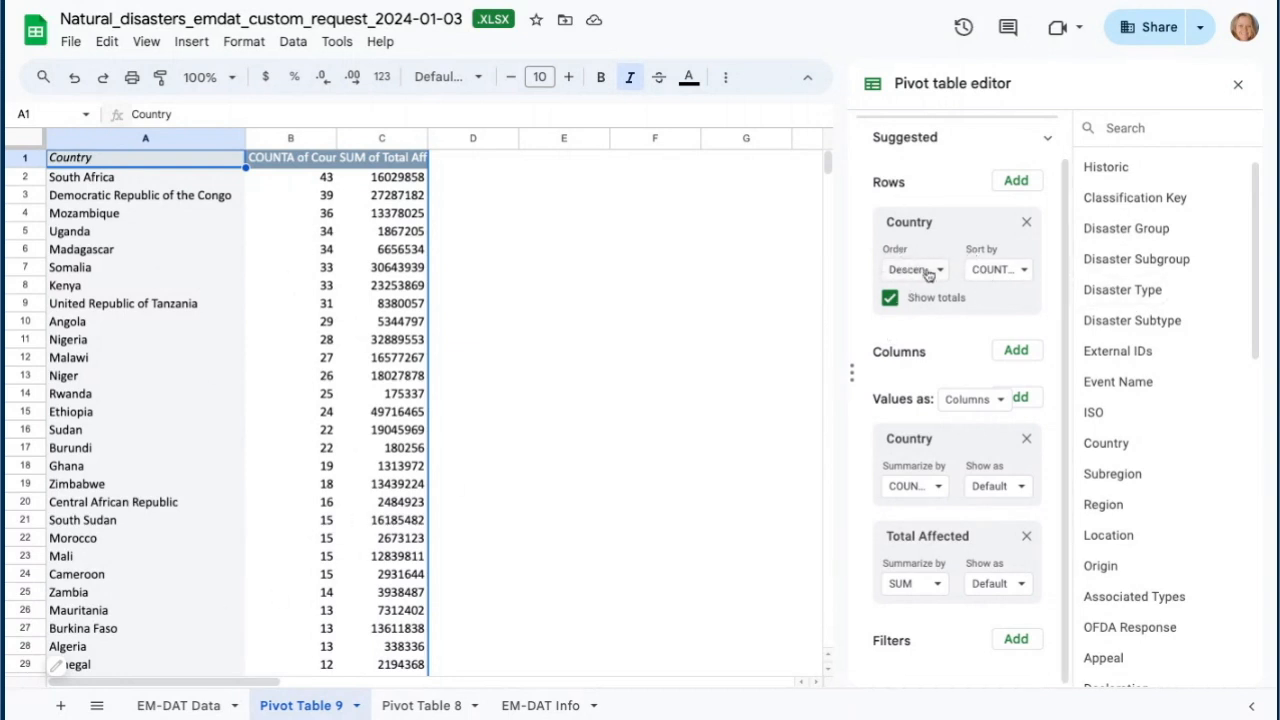
- Sort the countries by SUM of Total Affected, then switch the sorting back to COUNTA of Country
{"action": "left_click", "coordinate": [1020, 272]}
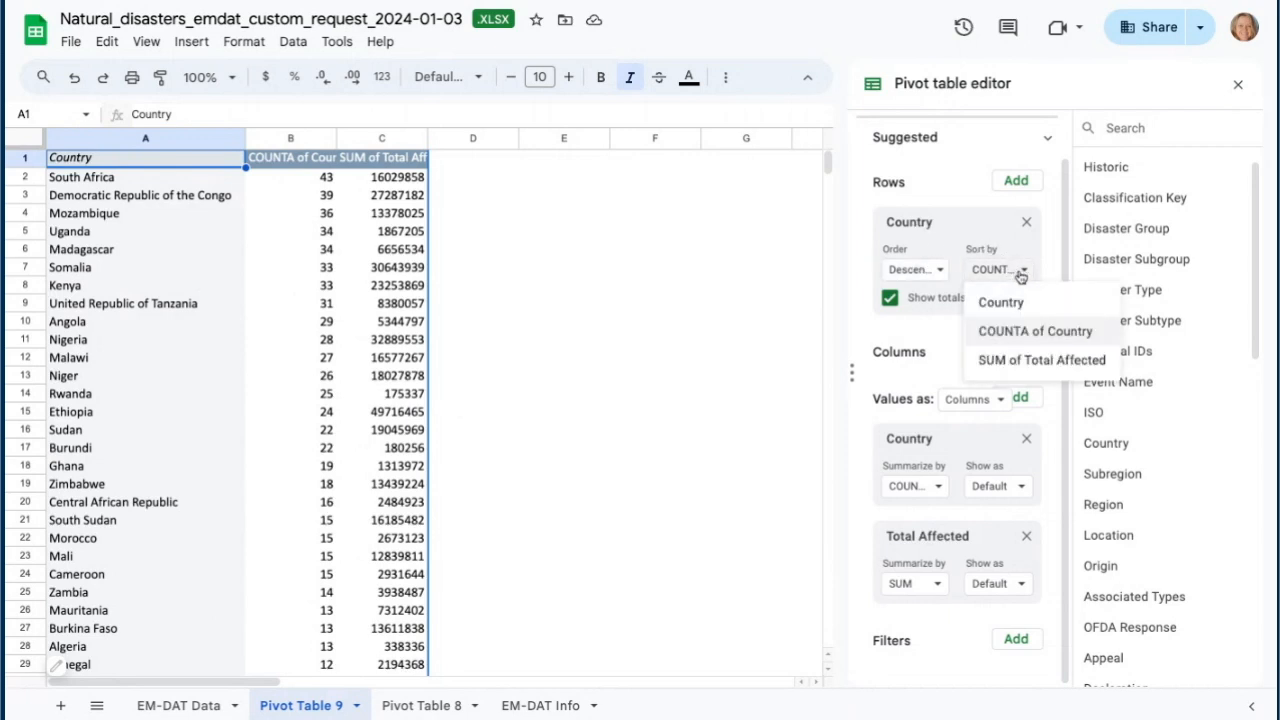
{"action": "left_click", "coordinate": [1032, 364]}
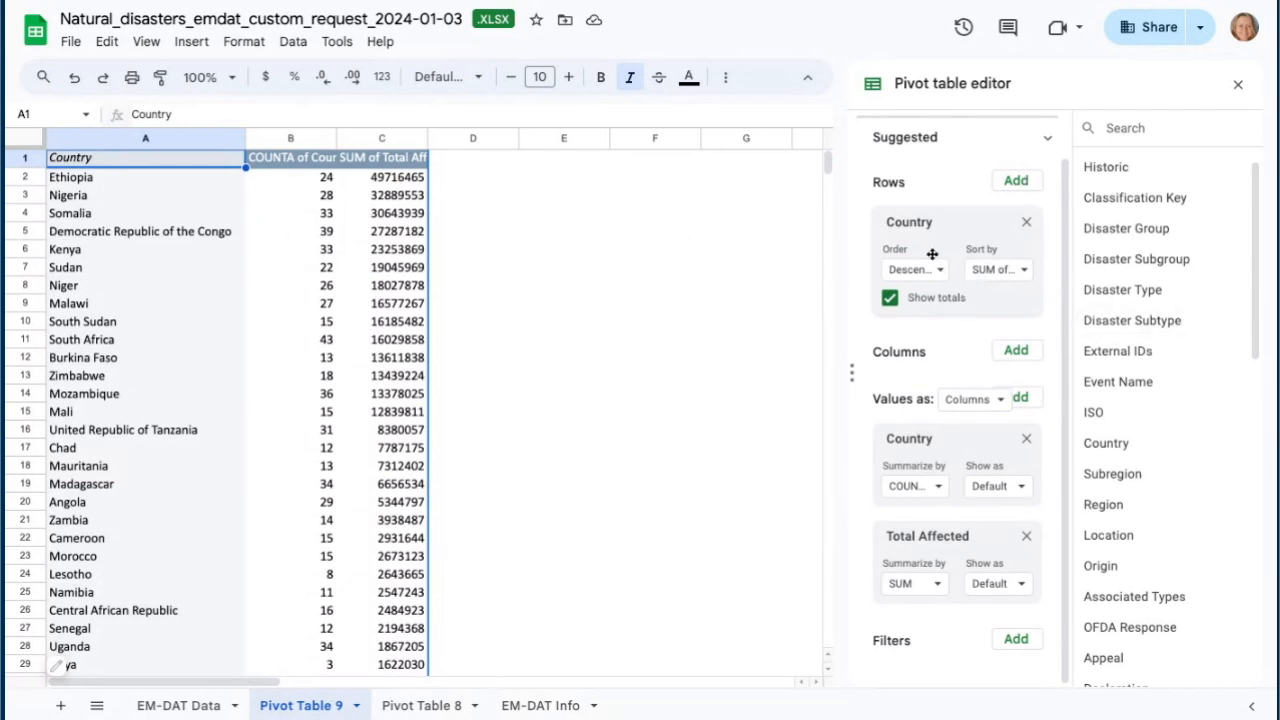
{"action": "left_click", "coordinate": [1022, 275]}
{"action": "left_click", "coordinate": [1020, 329]}
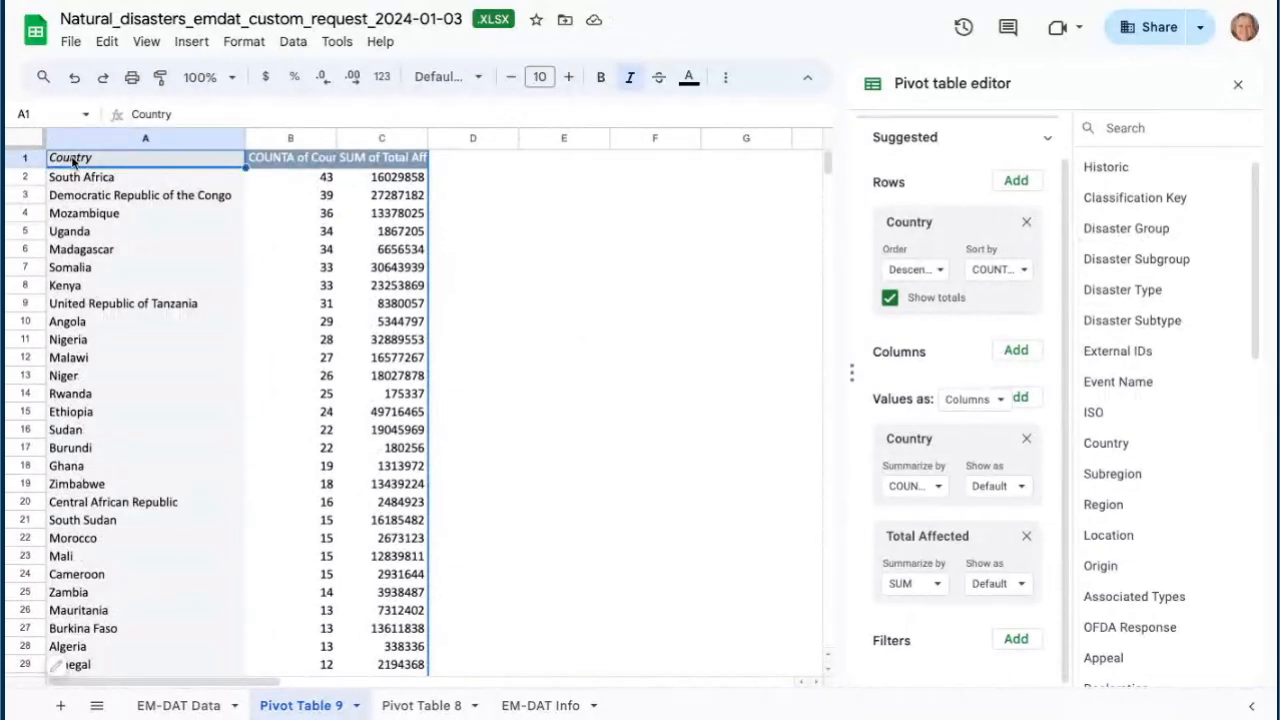
- Select the country names and counts from A1 to B54 and insert a chart from them
{"action": "scroll", "coordinate": [197, 309], "scroll_direction": "down", "scroll_amount": 3}
{"action": "scroll", "coordinate": [93, 382], "scroll_direction": "up", "scroll_amount": 3}
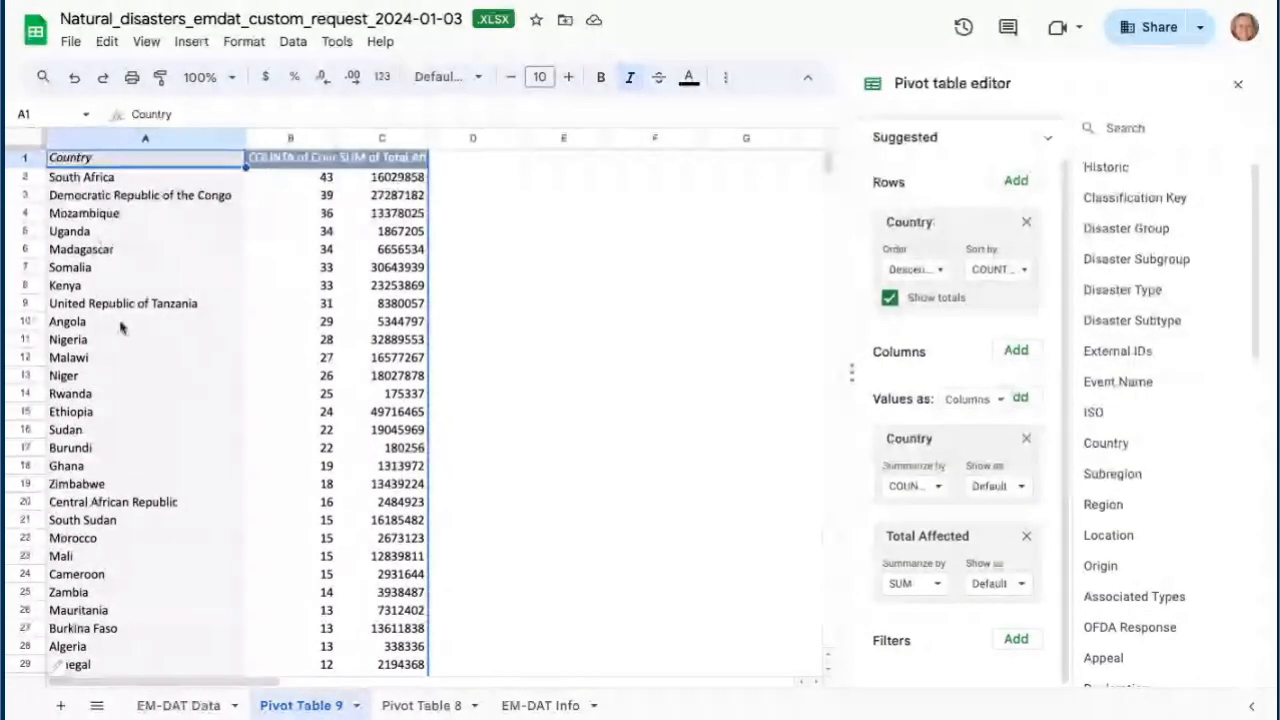
{"action": "left_click", "coordinate": [330, 345], "text": "shift"}
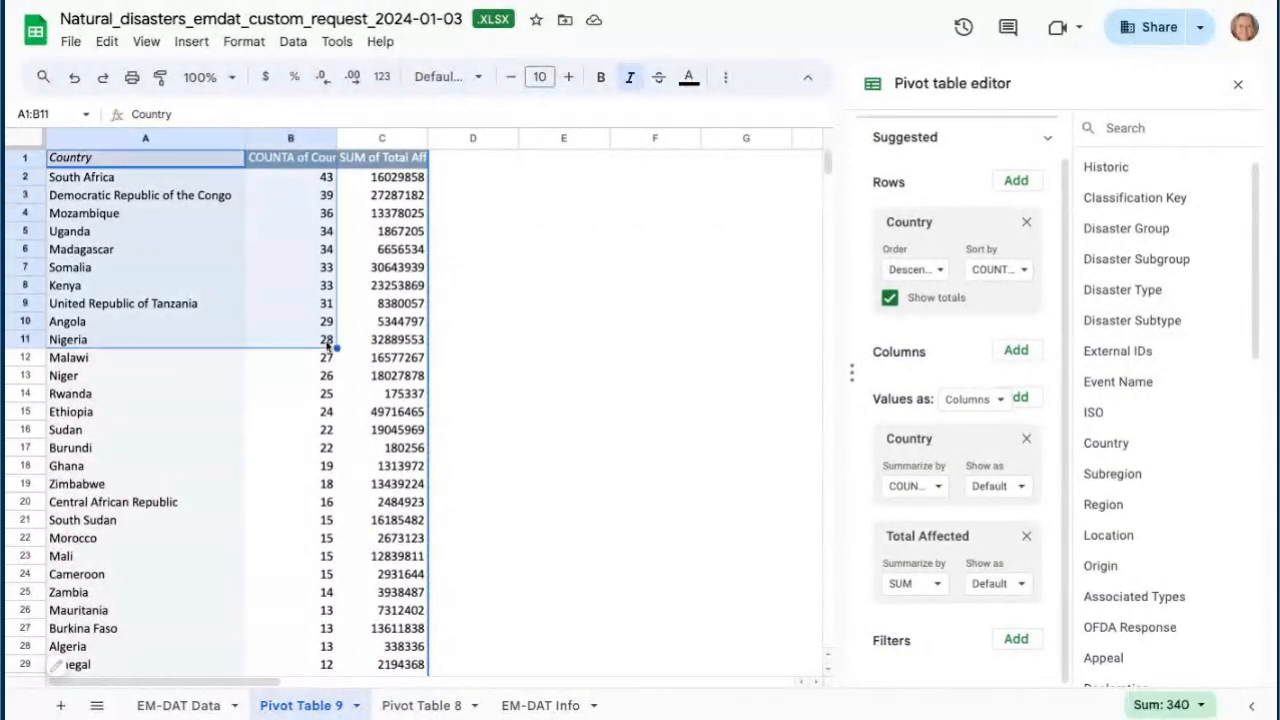
{"action": "scroll", "coordinate": [277, 485], "scroll_direction": "down", "scroll_amount": 8}
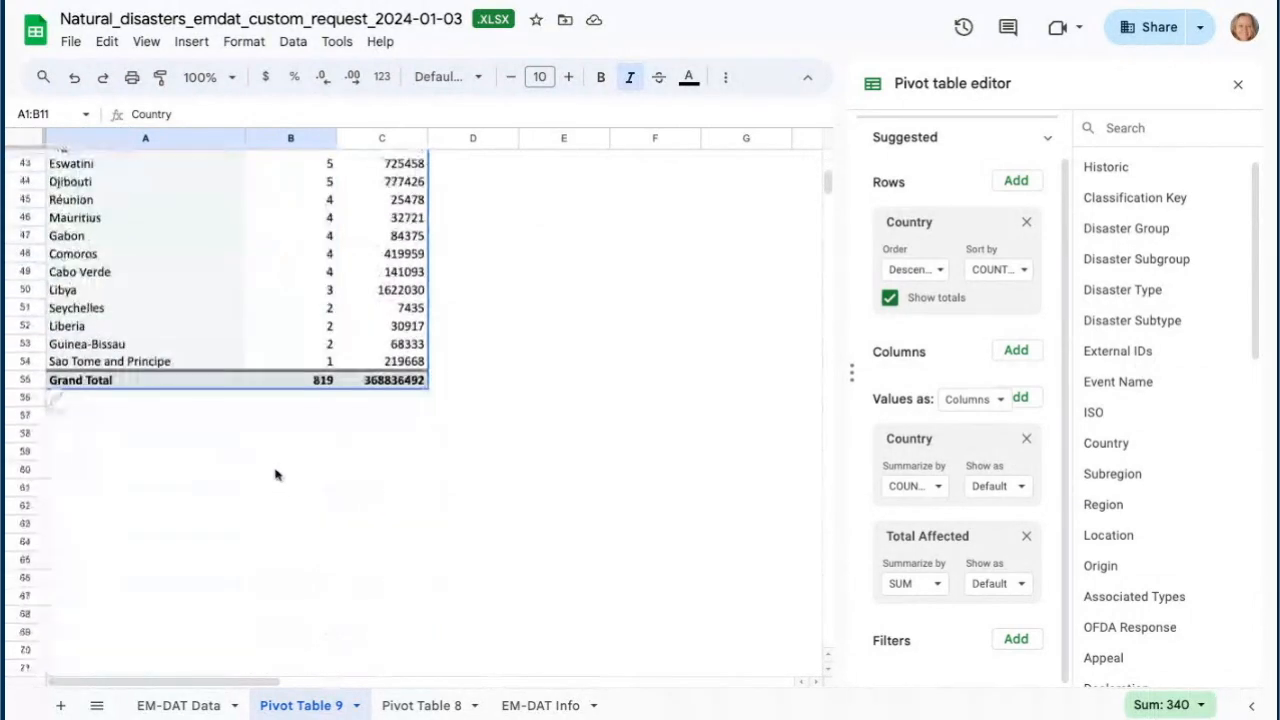
{"action": "left_click", "coordinate": [329, 364], "text": "shift"}
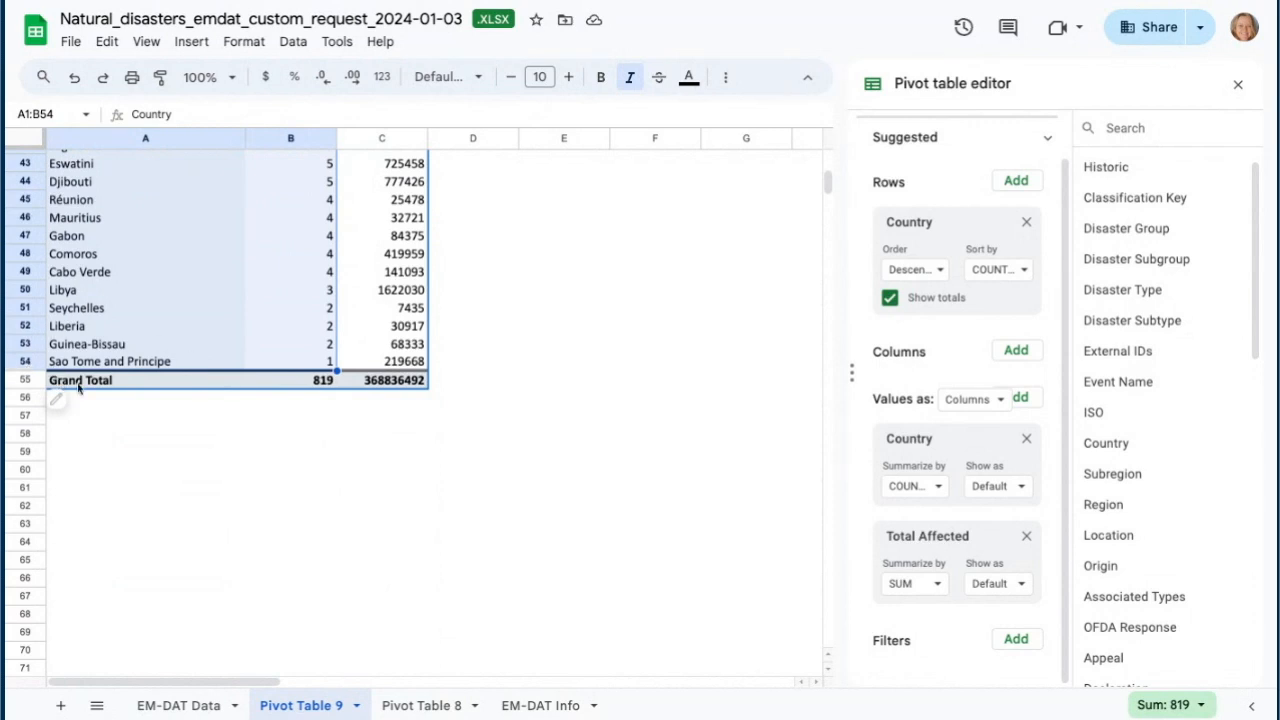
{"action": "scroll", "coordinate": [250, 335], "scroll_direction": "up", "scroll_amount": 8}
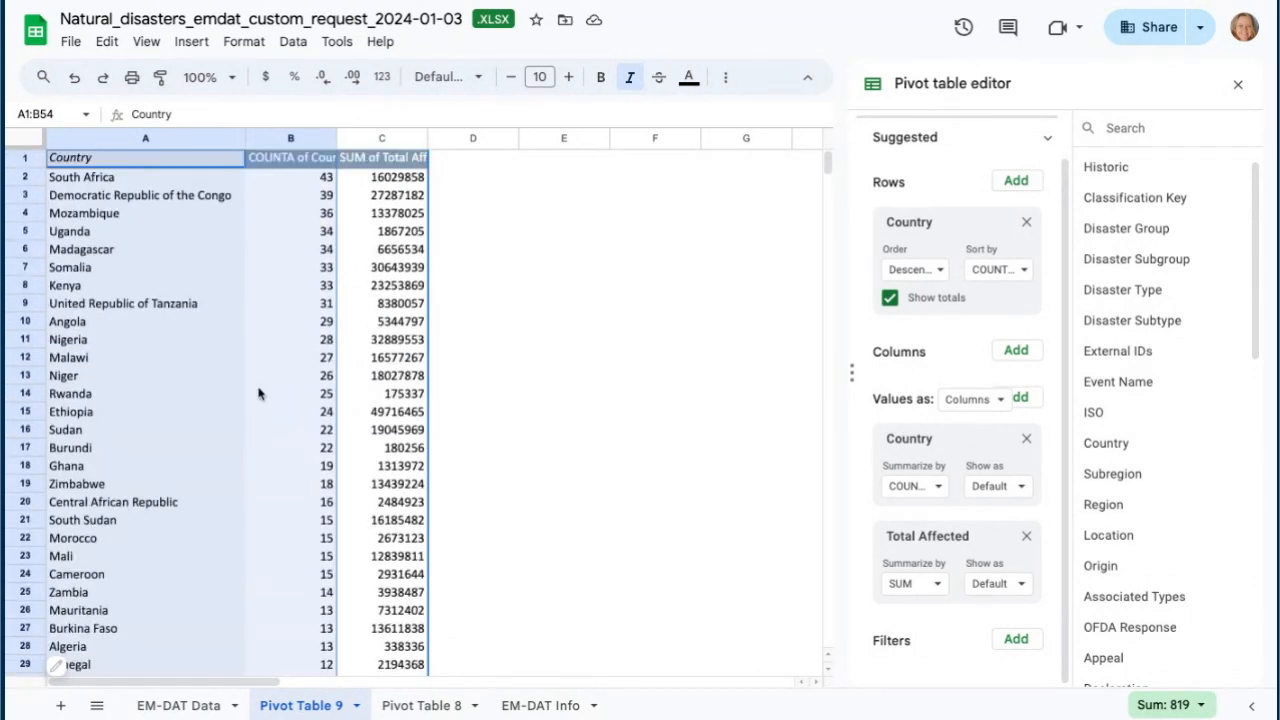
{"action": "left_click", "coordinate": [189, 42]}
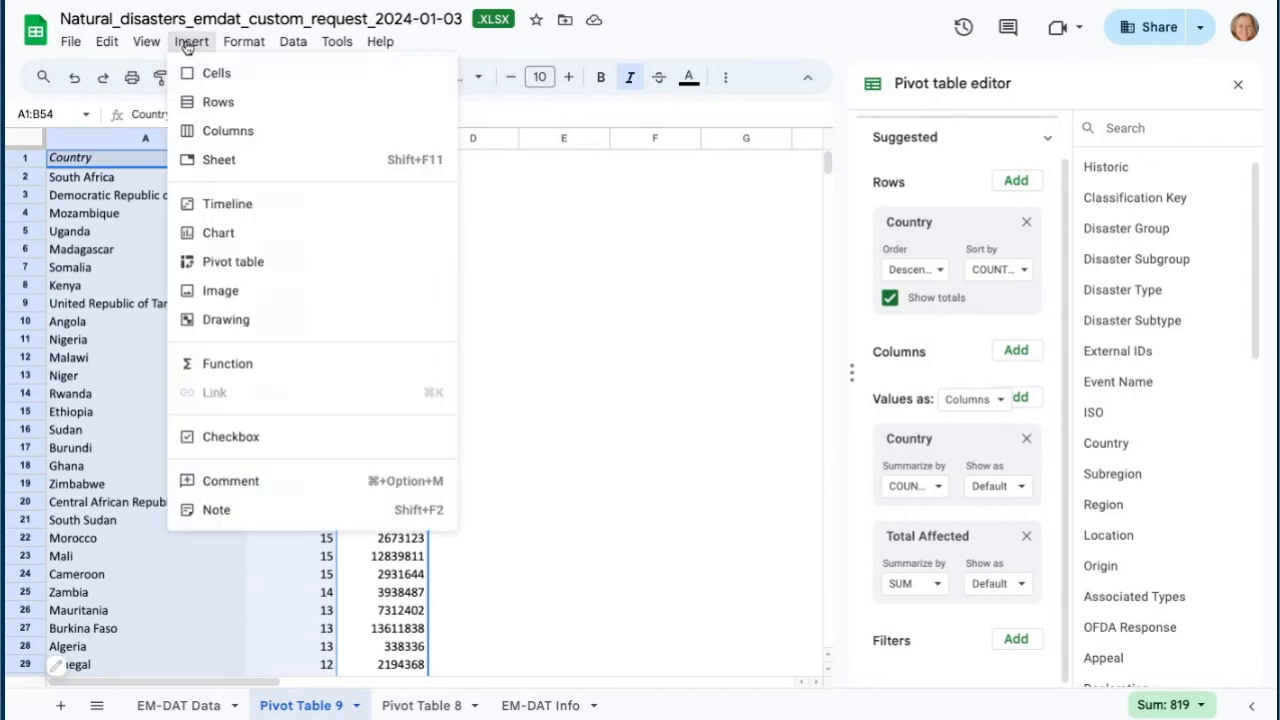
{"action": "left_click", "coordinate": [221, 234]}
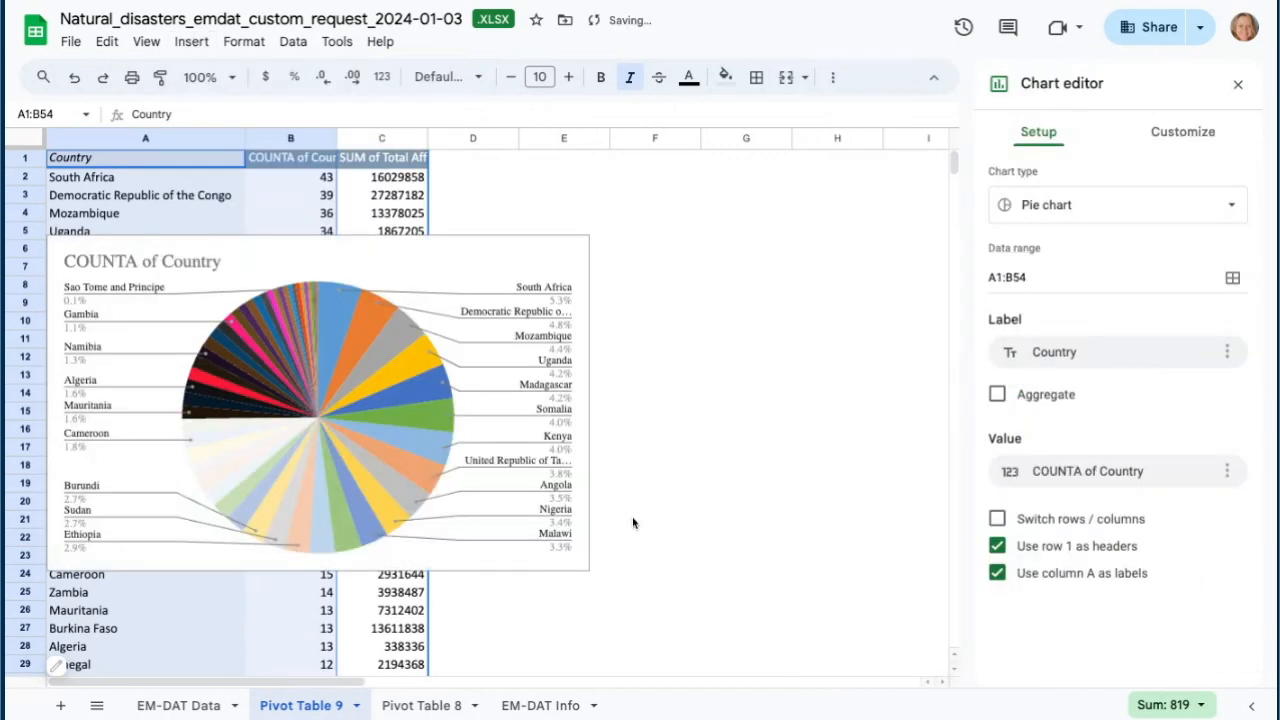
- Move the chart beside the pivot table and change its type to a bar chart
{"action": "left_click", "coordinate": [484, 262]}
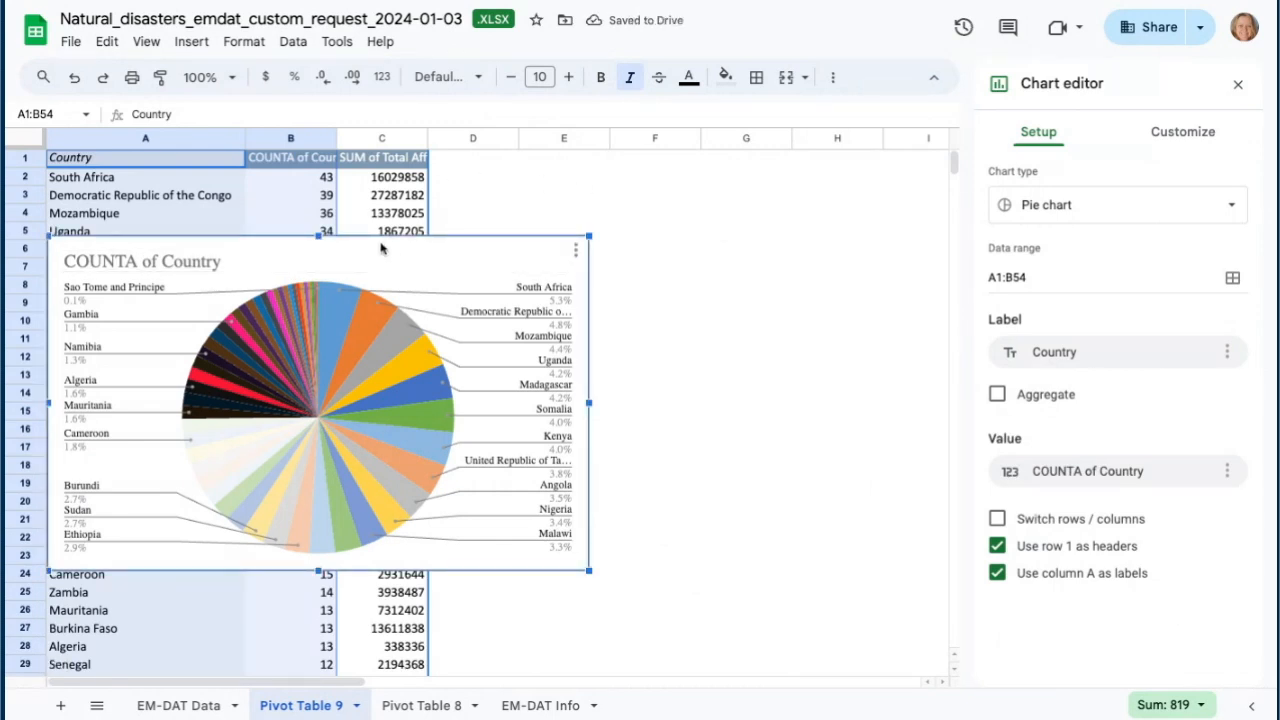
{"action": "left_click_drag", "start_coordinate": [380, 249], "coordinate": [744, 208]}
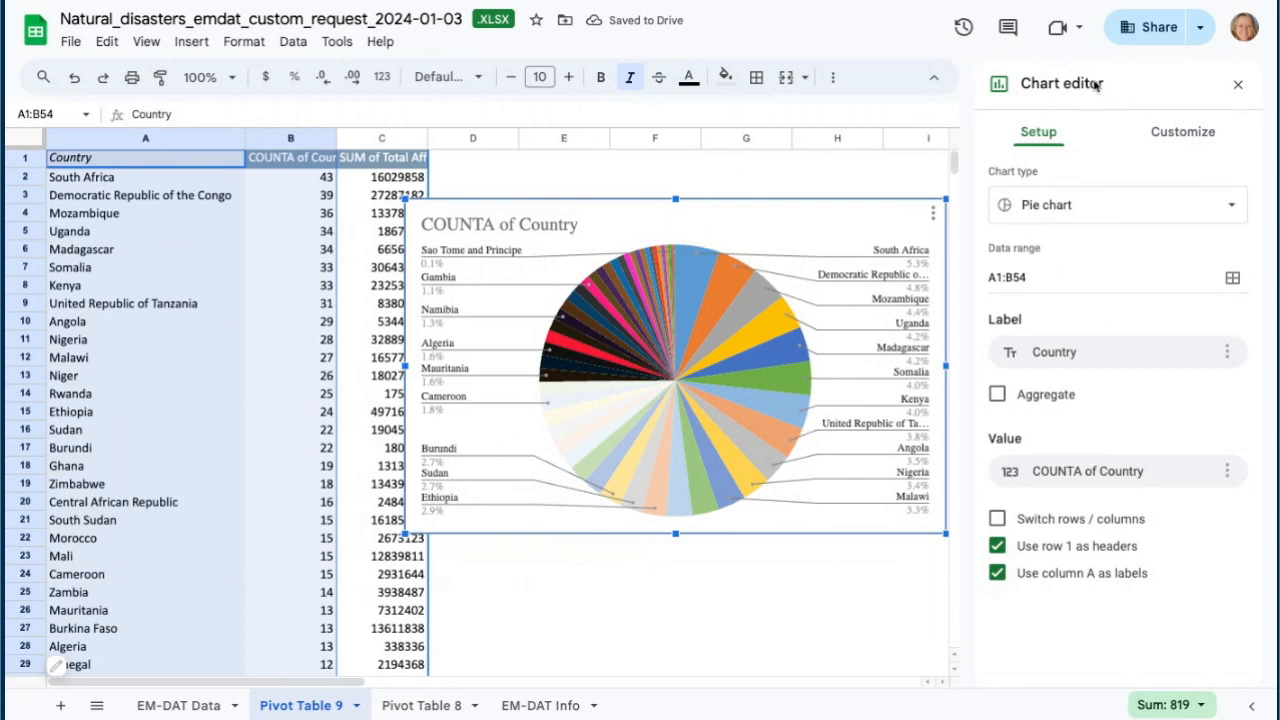
{"action": "left_click", "coordinate": [1222, 207]}
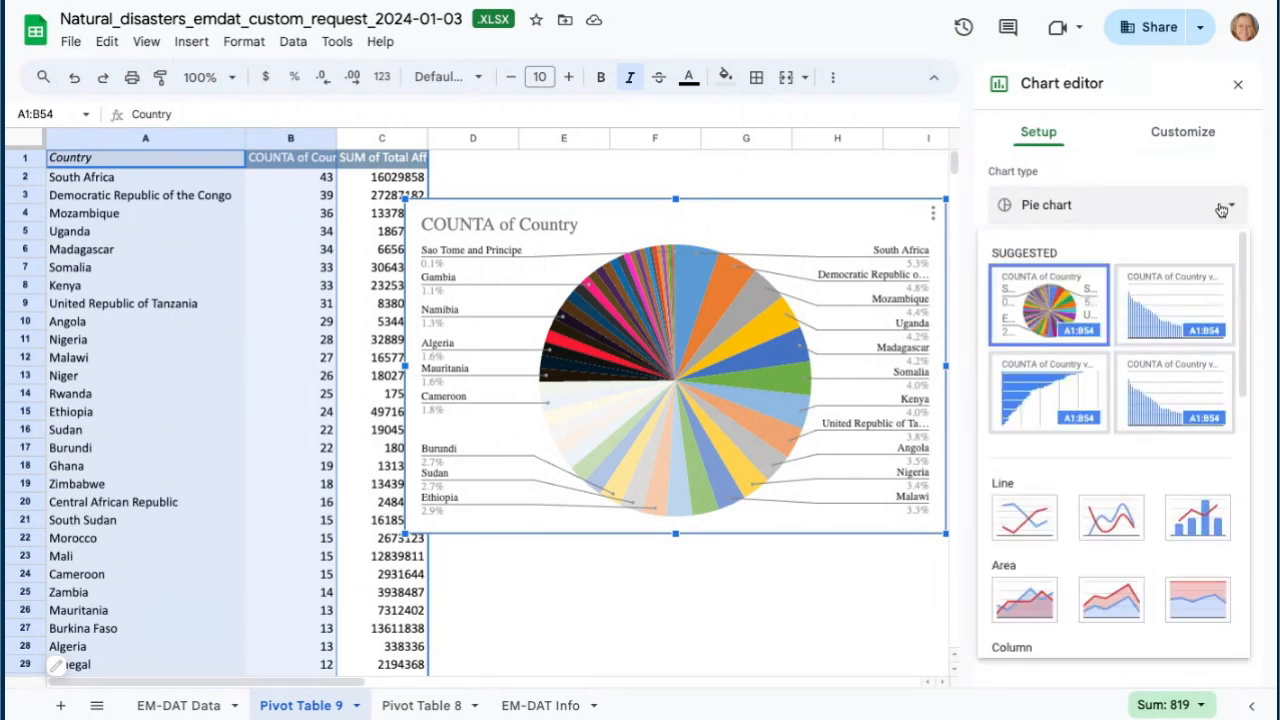
{"action": "left_click", "coordinate": [1036, 386]}
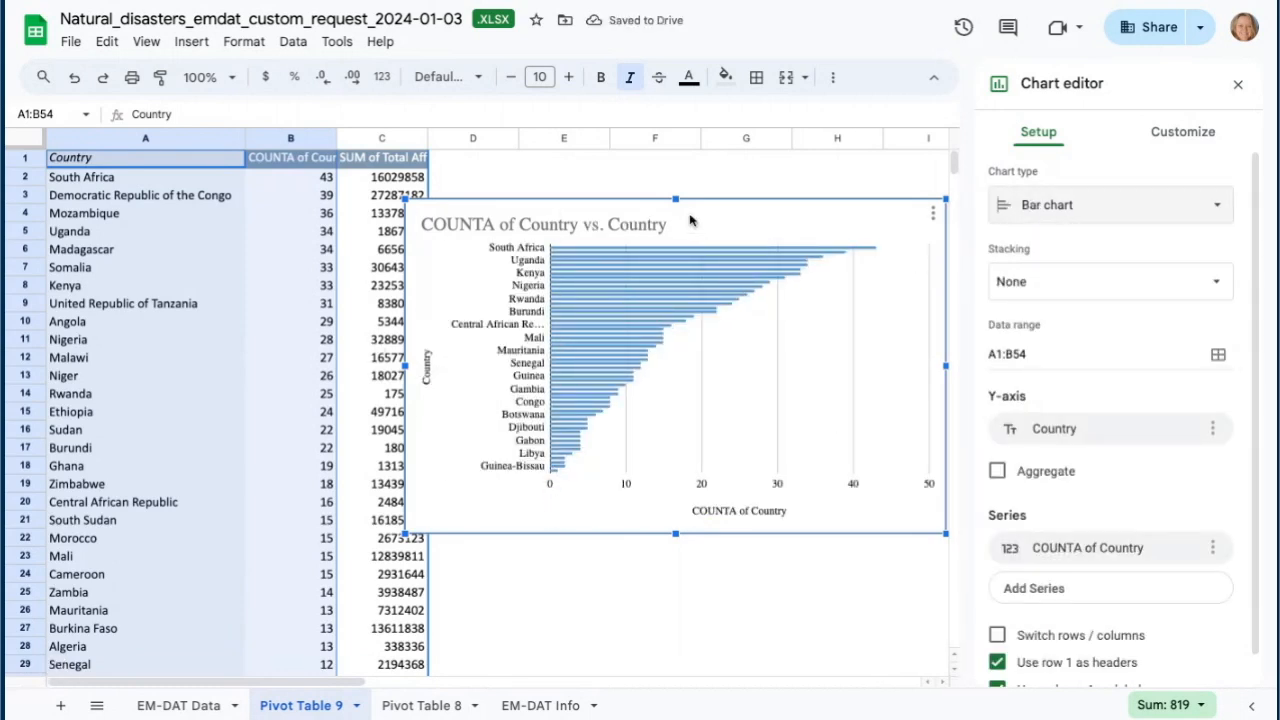
- Move the bar chart to its own sheet and return to Pivot Table 9
{"action": "left_click", "coordinate": [933, 214]}
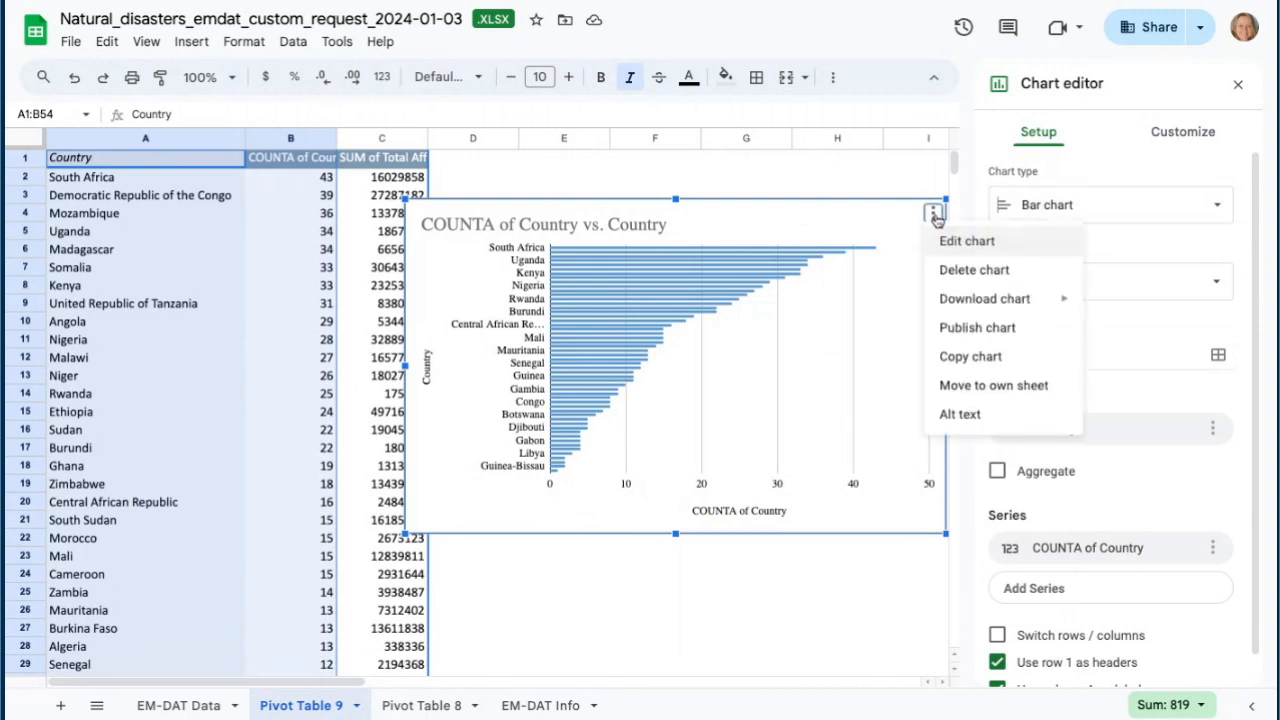
{"action": "left_click", "coordinate": [983, 394]}
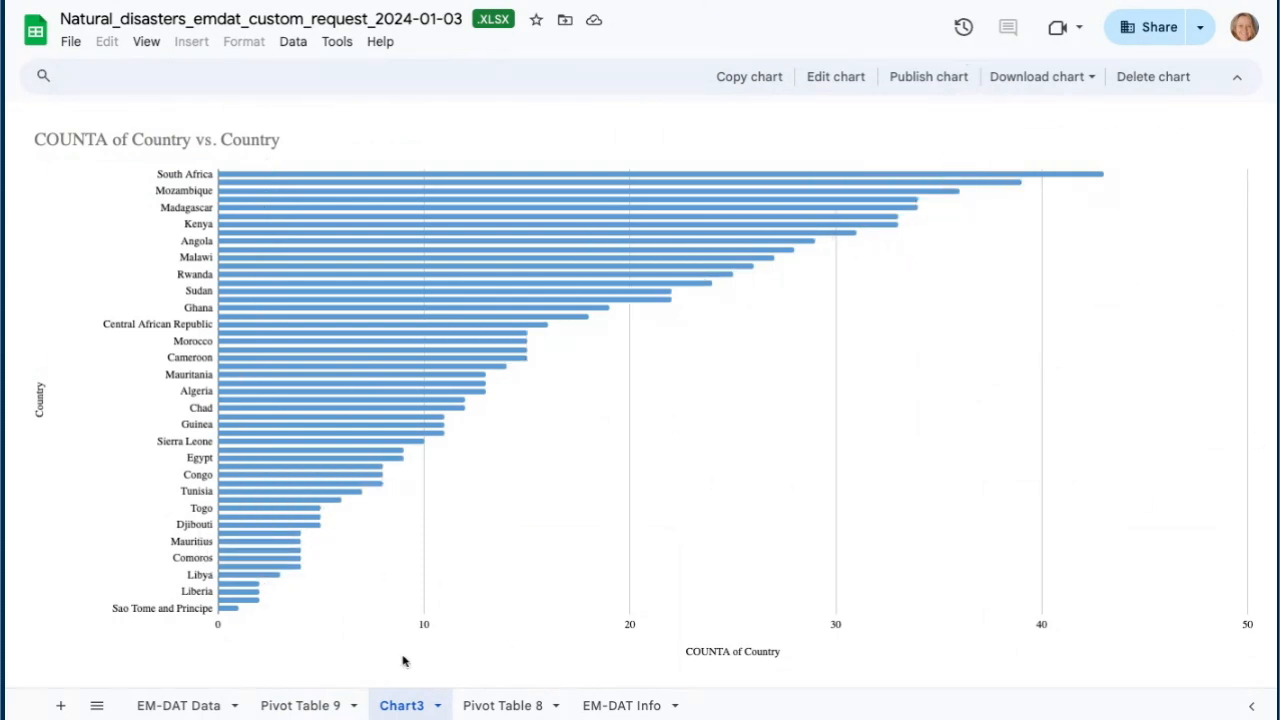
{"action": "left_click", "coordinate": [303, 706]}
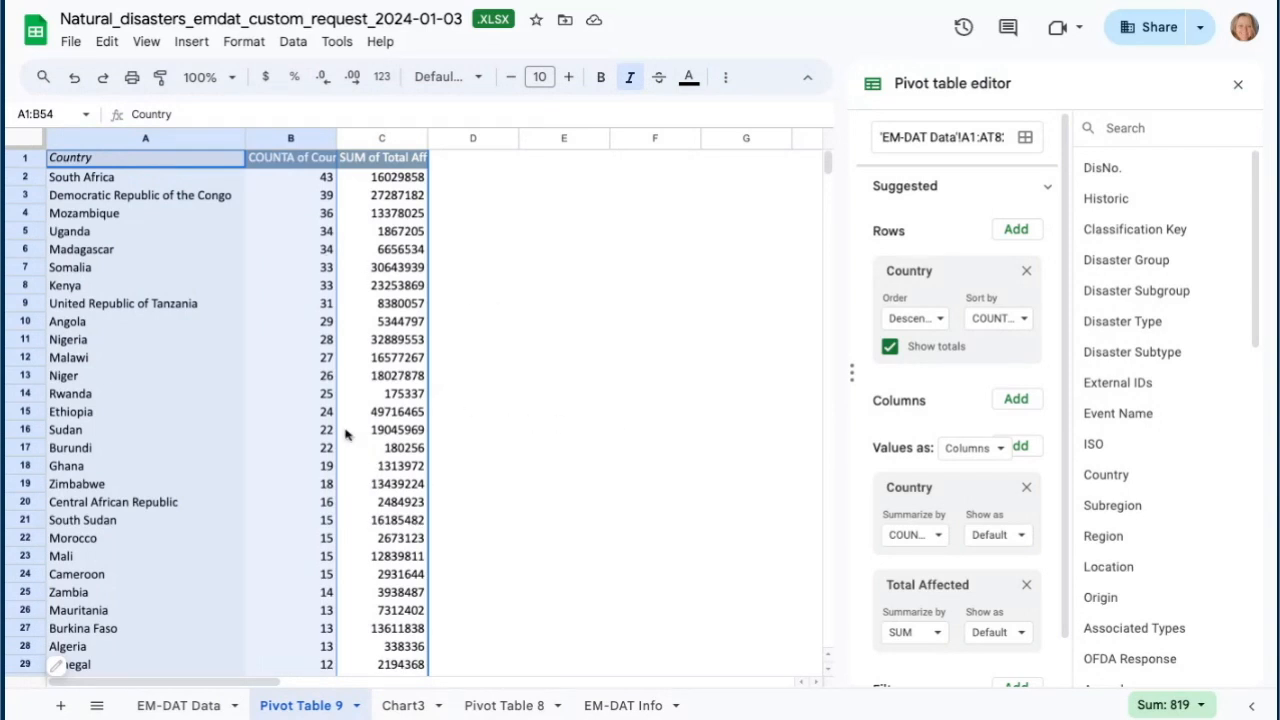
- Add Disaster Type as a pivot table filter showing only Flood
{"action": "scroll", "coordinate": [943, 508], "scroll_direction": "down", "scroll_amount": 1}
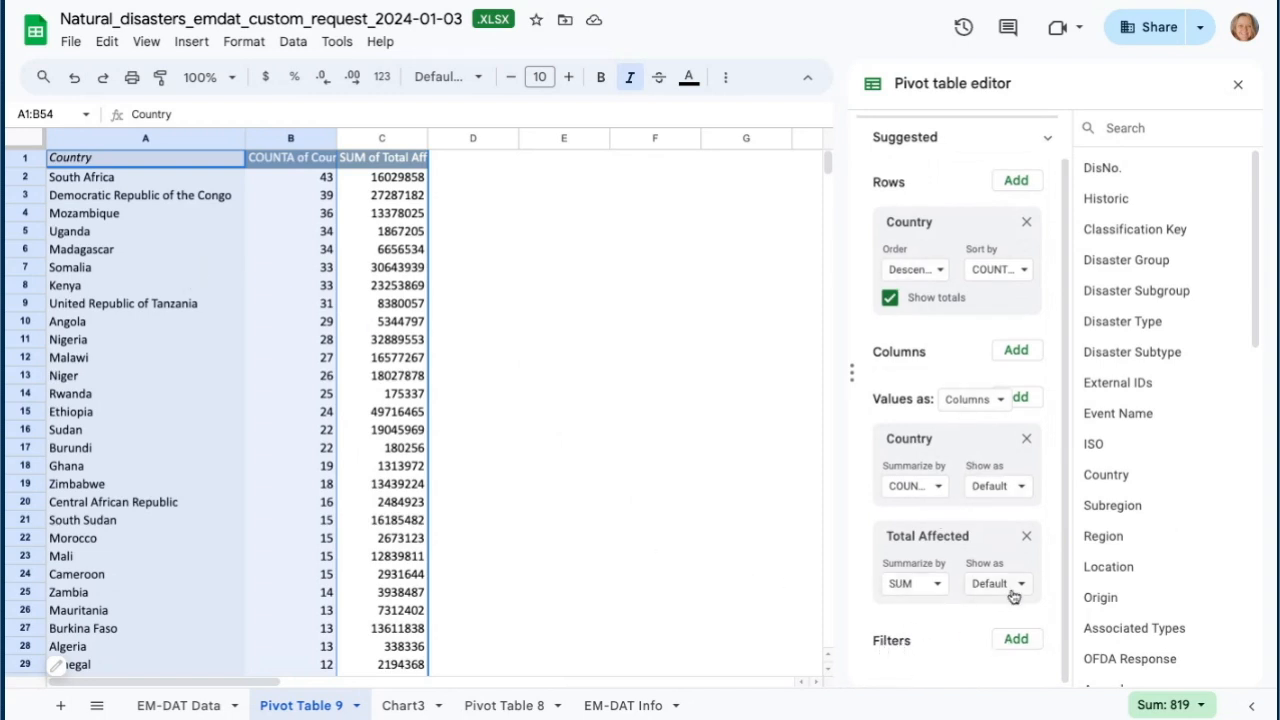
{"action": "left_click", "coordinate": [1016, 639]}
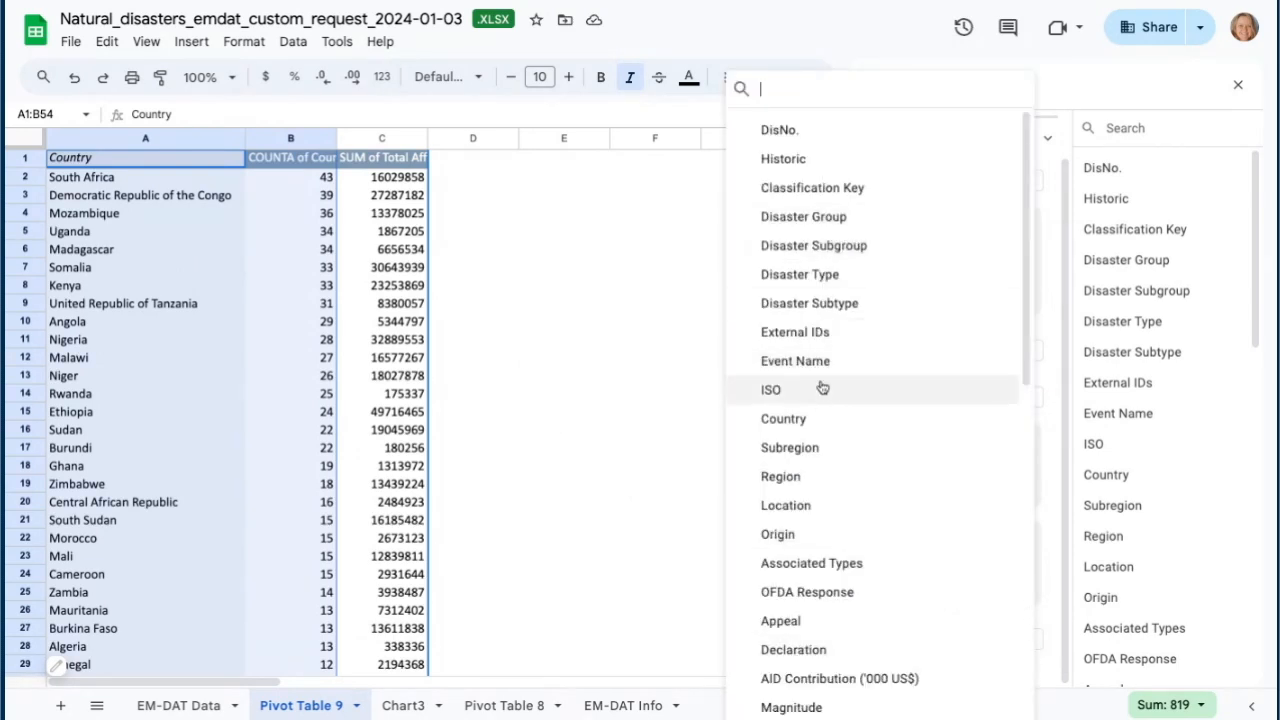
{"action": "left_click", "coordinate": [797, 276]}
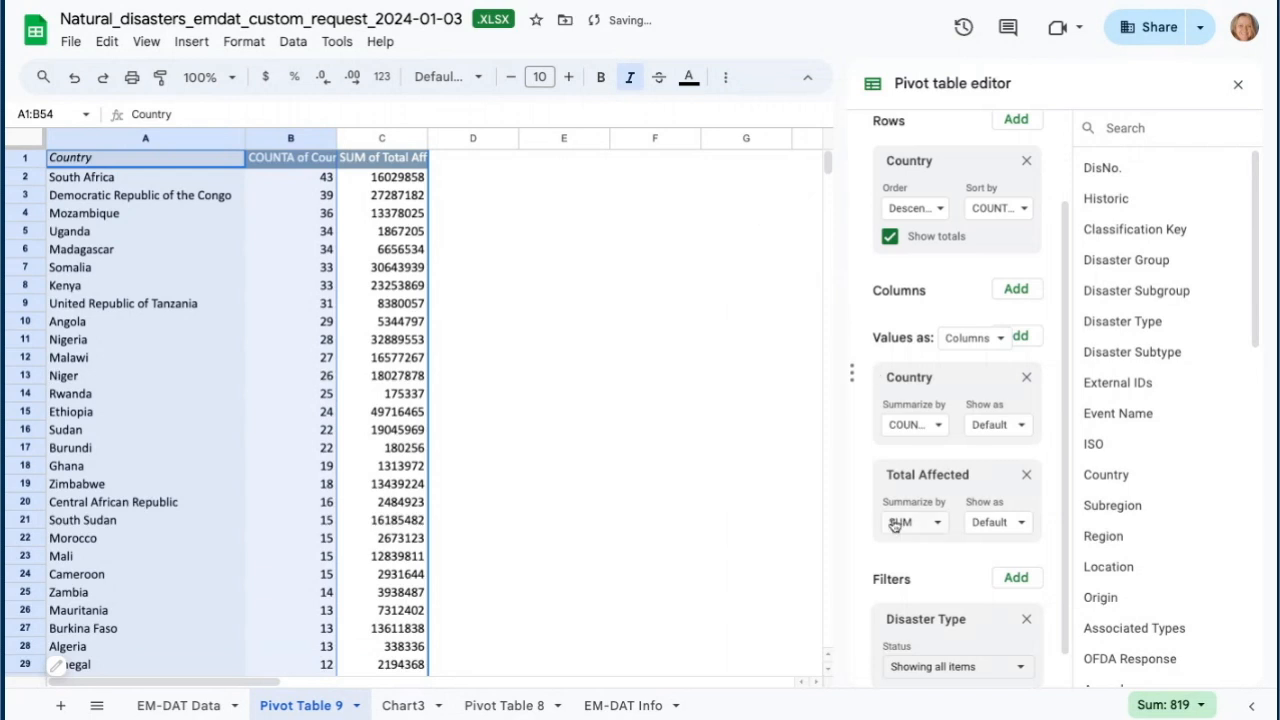
{"action": "scroll", "coordinate": [920, 451], "scroll_direction": "down", "scroll_amount": 1}
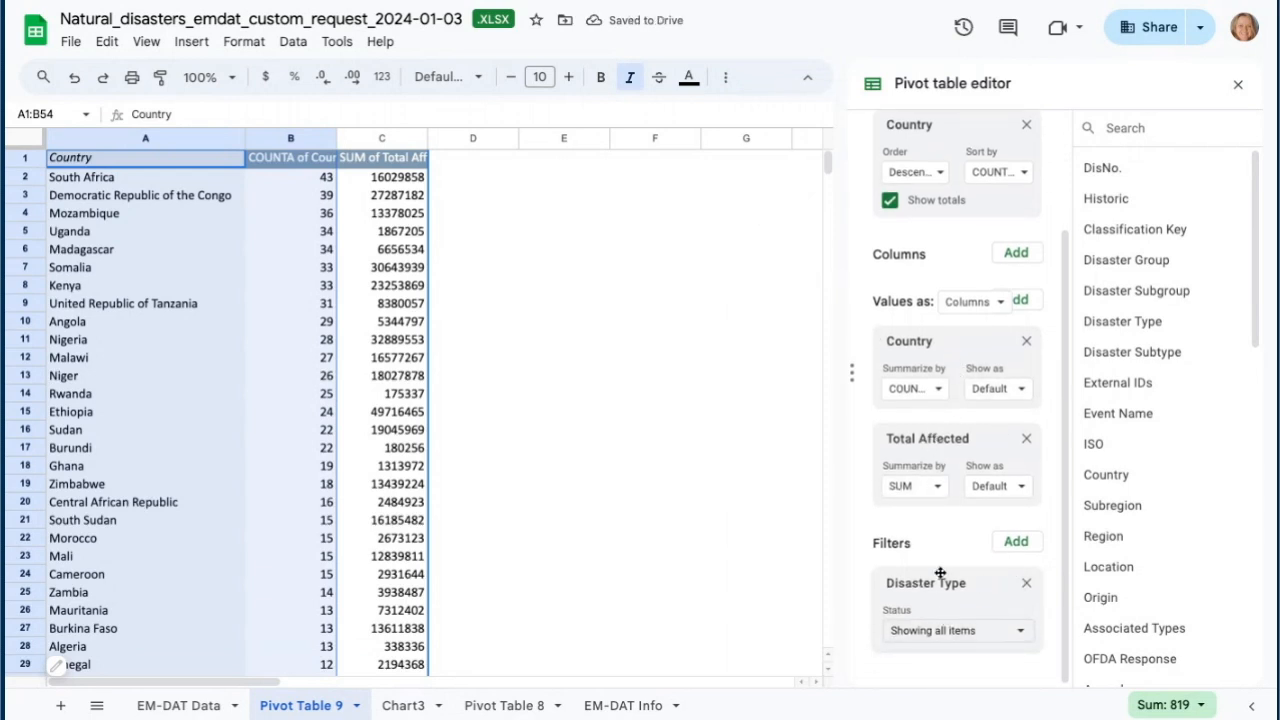
{"action": "left_click", "coordinate": [1021, 631]}
{"action": "left_click", "coordinate": [965, 466]}
{"action": "left_click", "coordinate": [960, 601]}
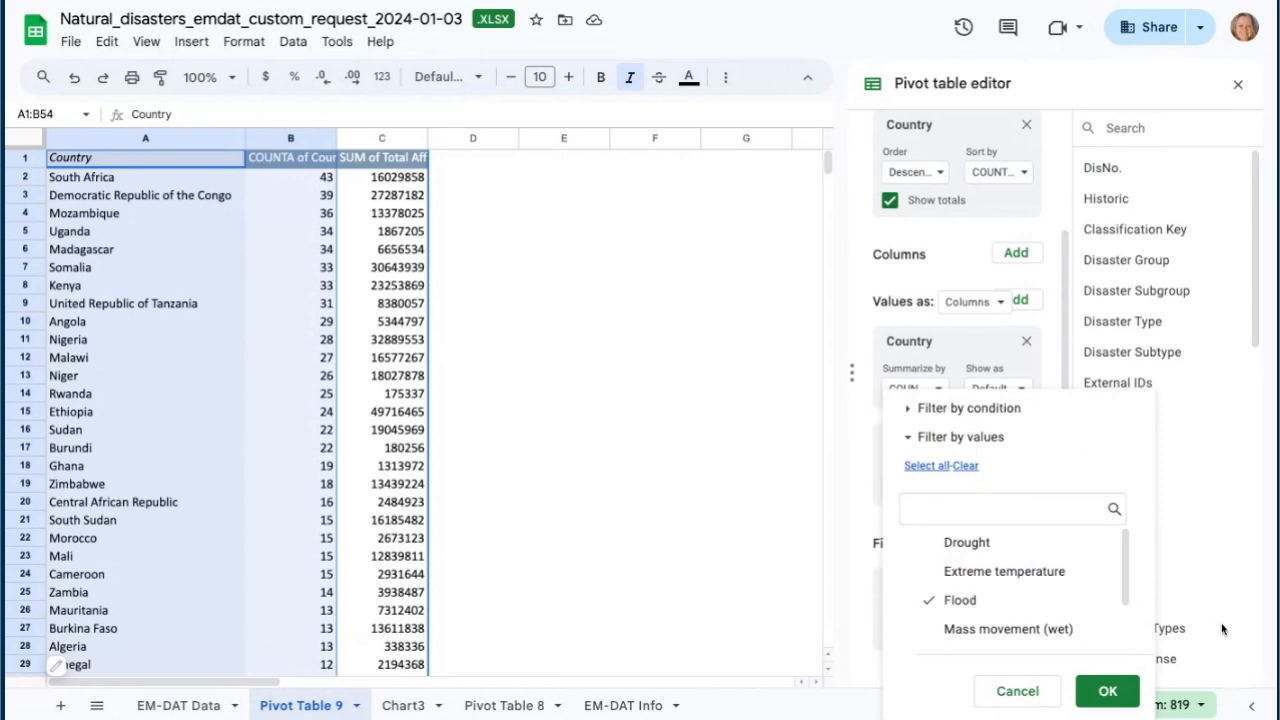
{"action": "left_click", "coordinate": [1108, 691]}
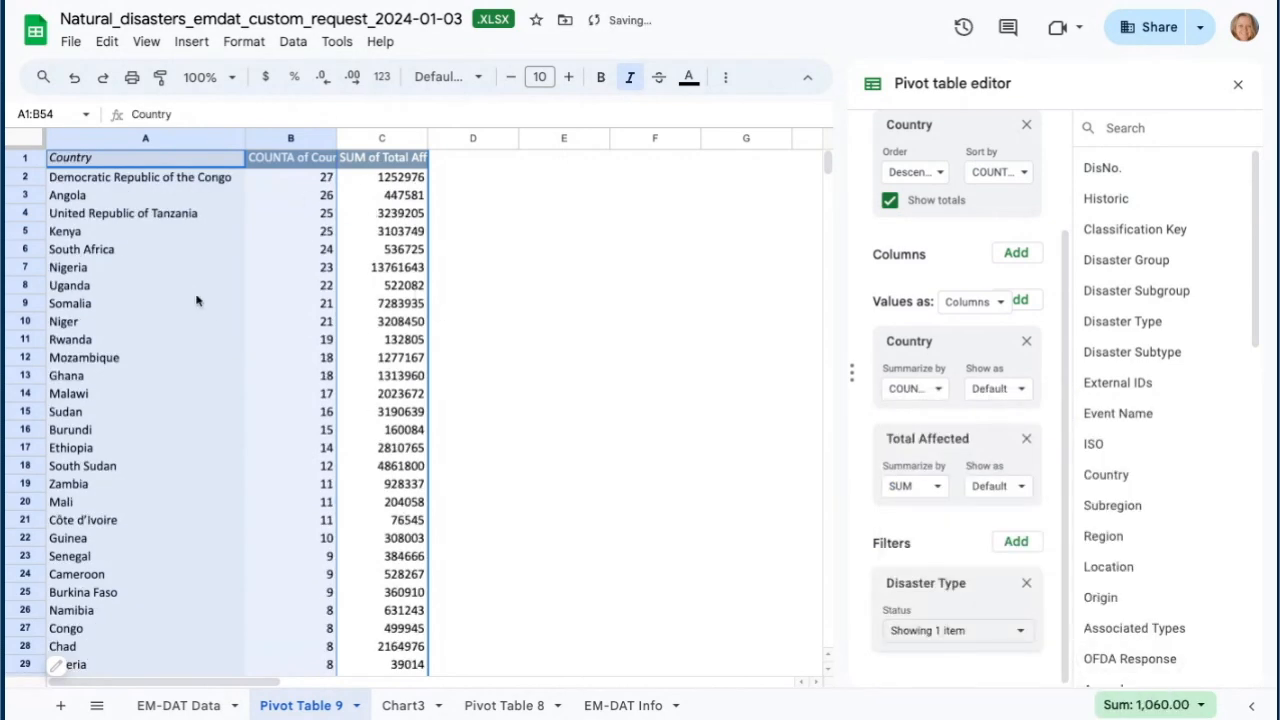
- Review the Flood-filtered pivot table and its bar chart sheet, then return to Pivot Table 9
{"action": "scroll", "coordinate": [250, 340], "scroll_direction": "down", "scroll_amount": 5}
{"action": "scroll", "coordinate": [260, 362], "scroll_direction": "up", "scroll_amount": 5}
{"action": "scroll", "coordinate": [314, 451], "scroll_direction": "down", "scroll_amount": 10}
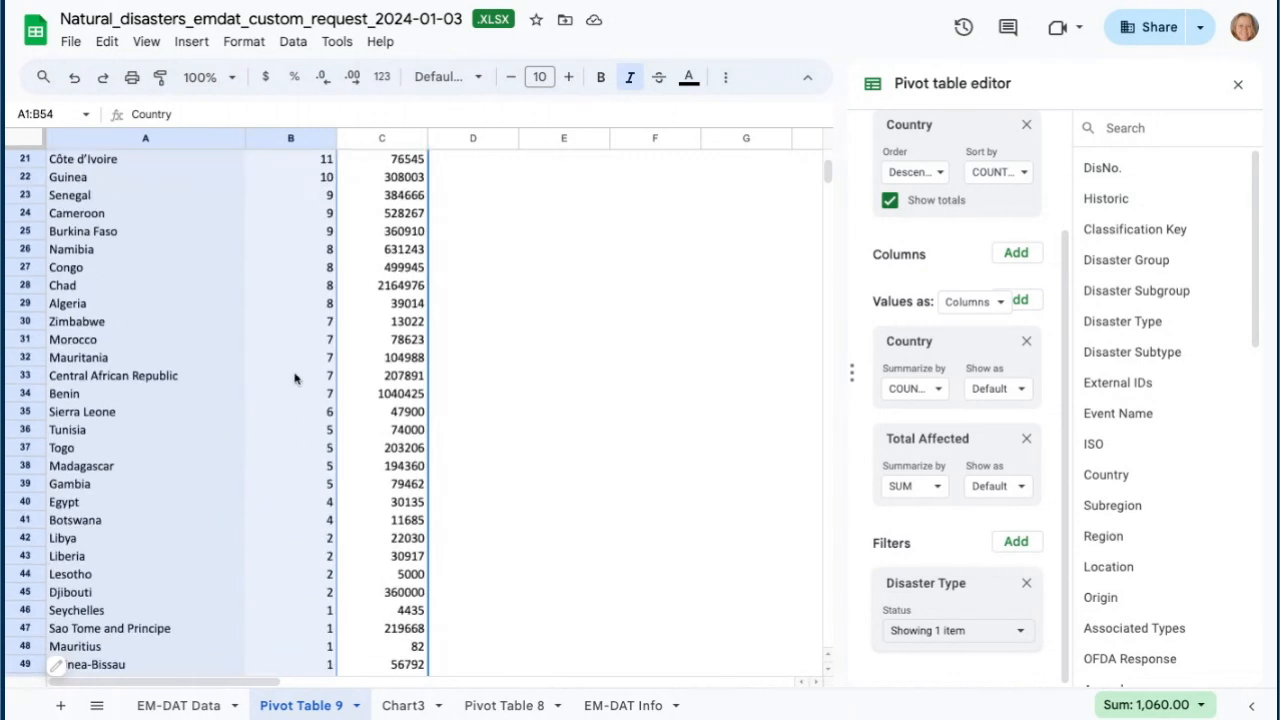
{"action": "scroll", "coordinate": [294, 374], "scroll_direction": "up", "scroll_amount": 10}
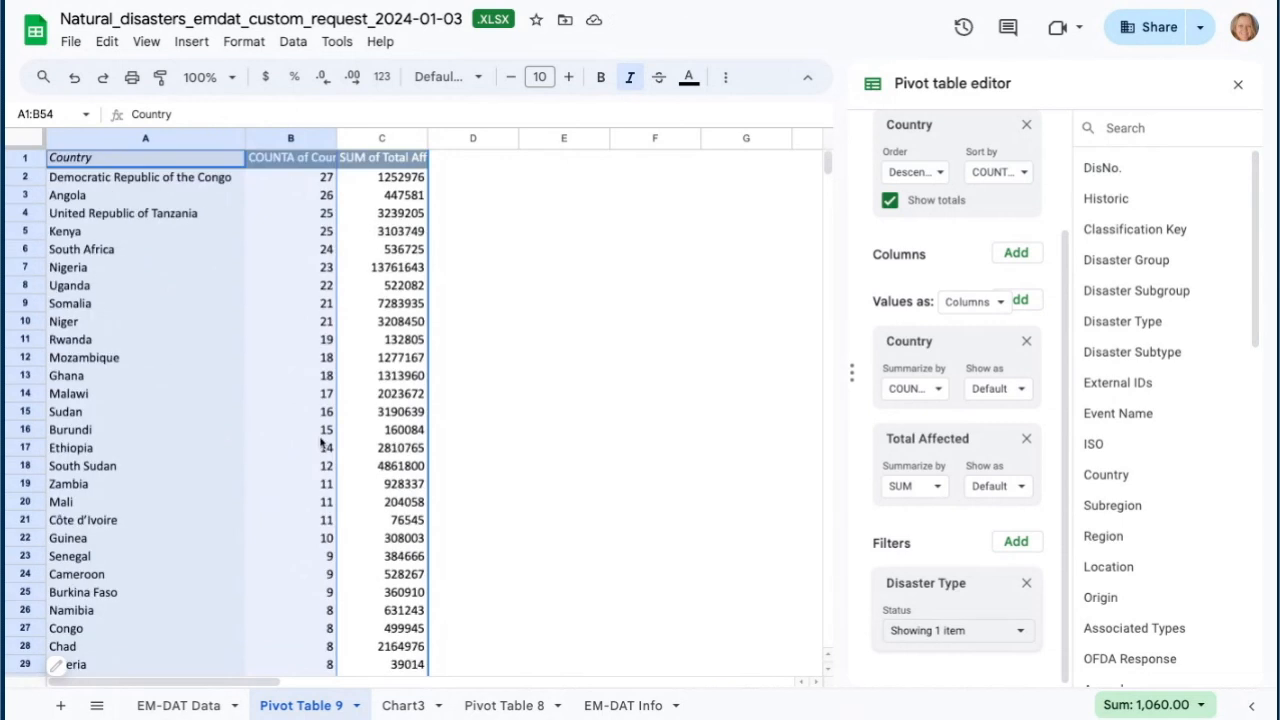
{"action": "left_click", "coordinate": [401, 705]}
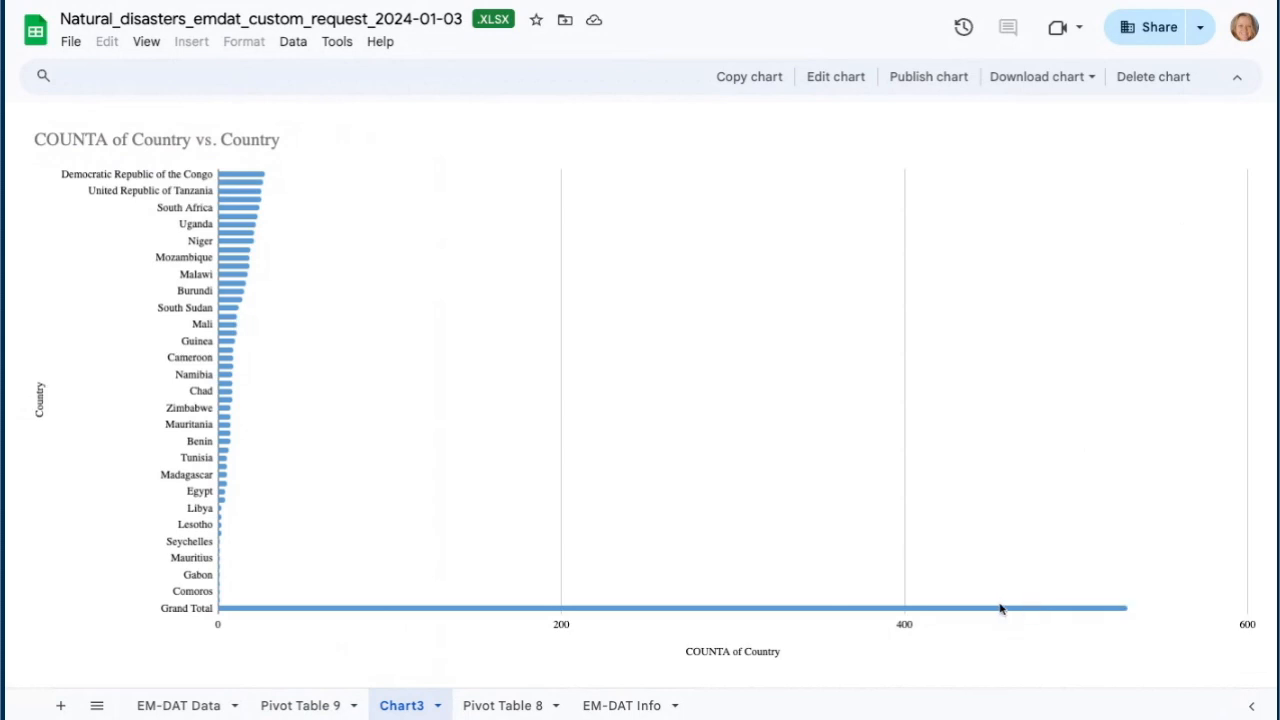
{"action": "mouse_move", "coordinate": [1099, 616]}
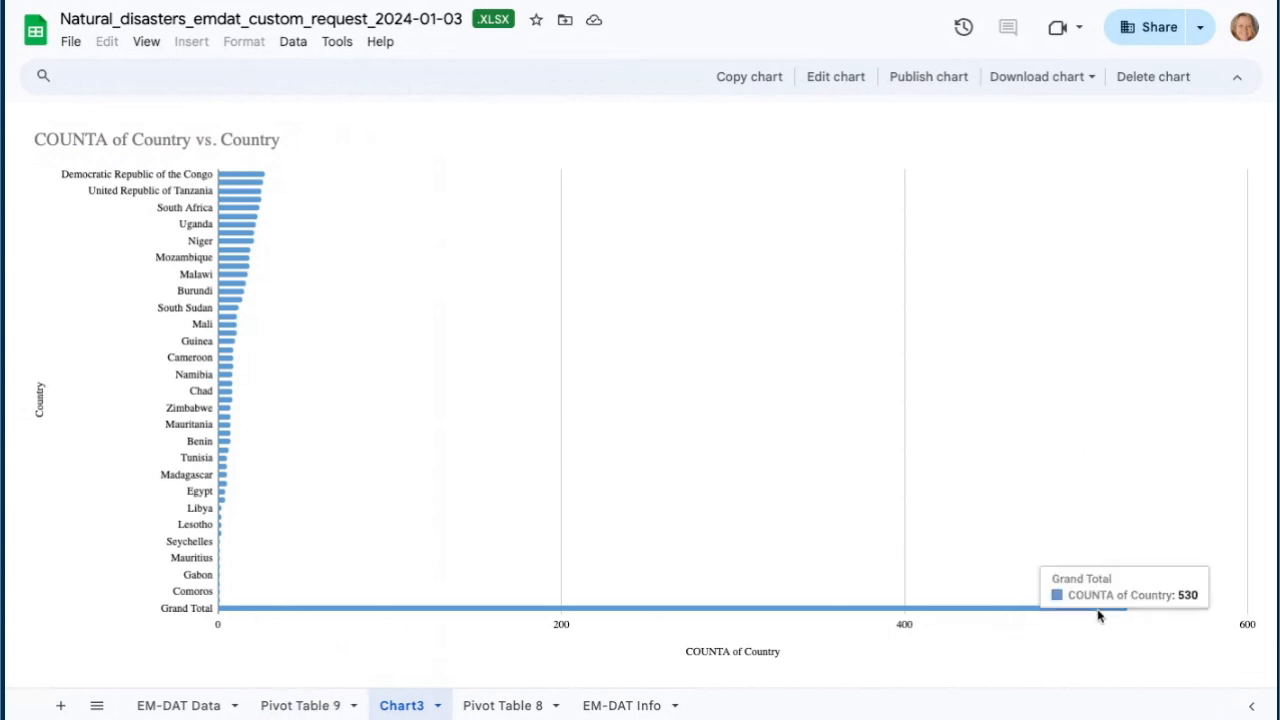
{"action": "left_click", "coordinate": [305, 705]}
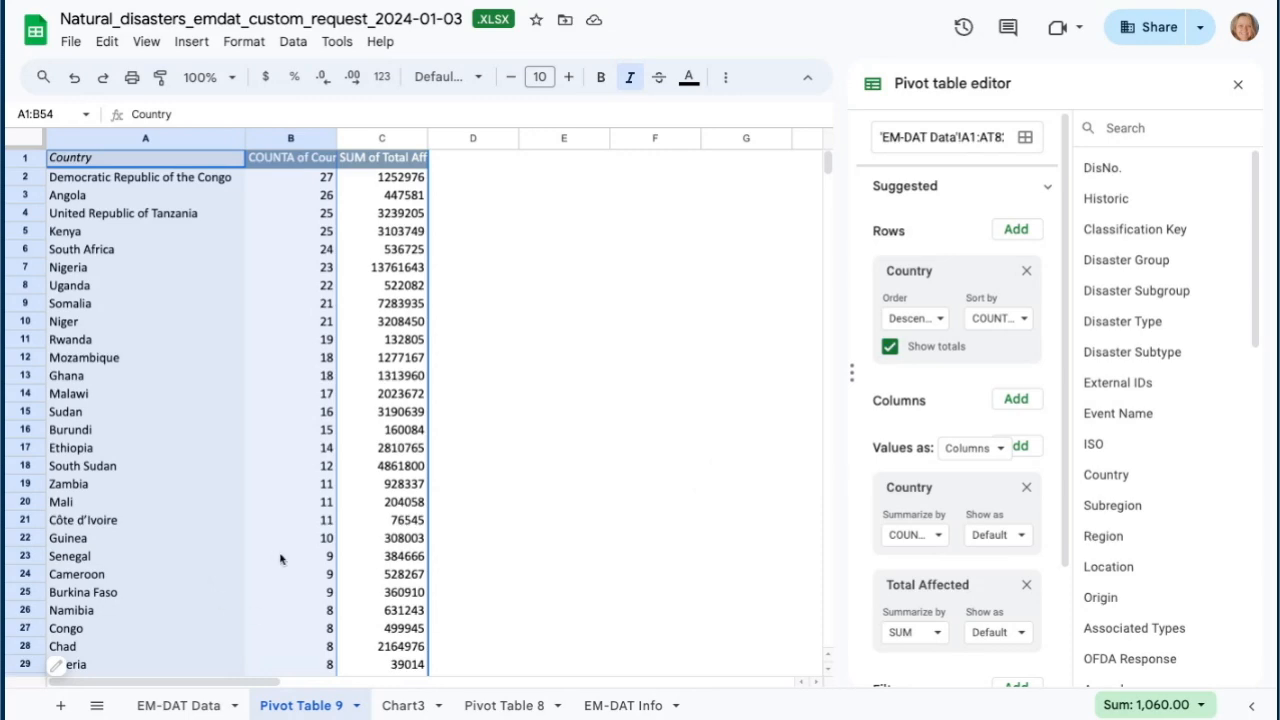
- Create a new pivot table from the EM-DAT Data range A1:AT820 on a new sheet
{"action": "left_click", "coordinate": [197, 707]}
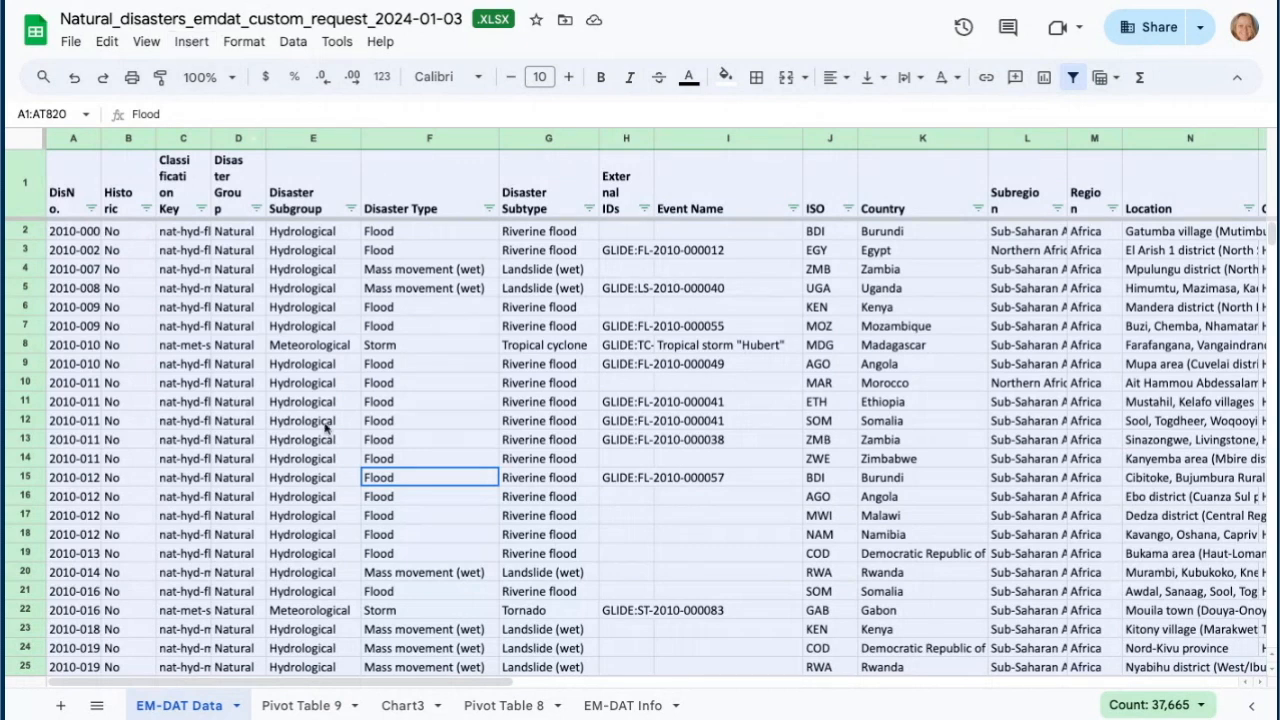
{"action": "left_click", "coordinate": [191, 44]}
{"action": "left_click", "coordinate": [216, 263]}
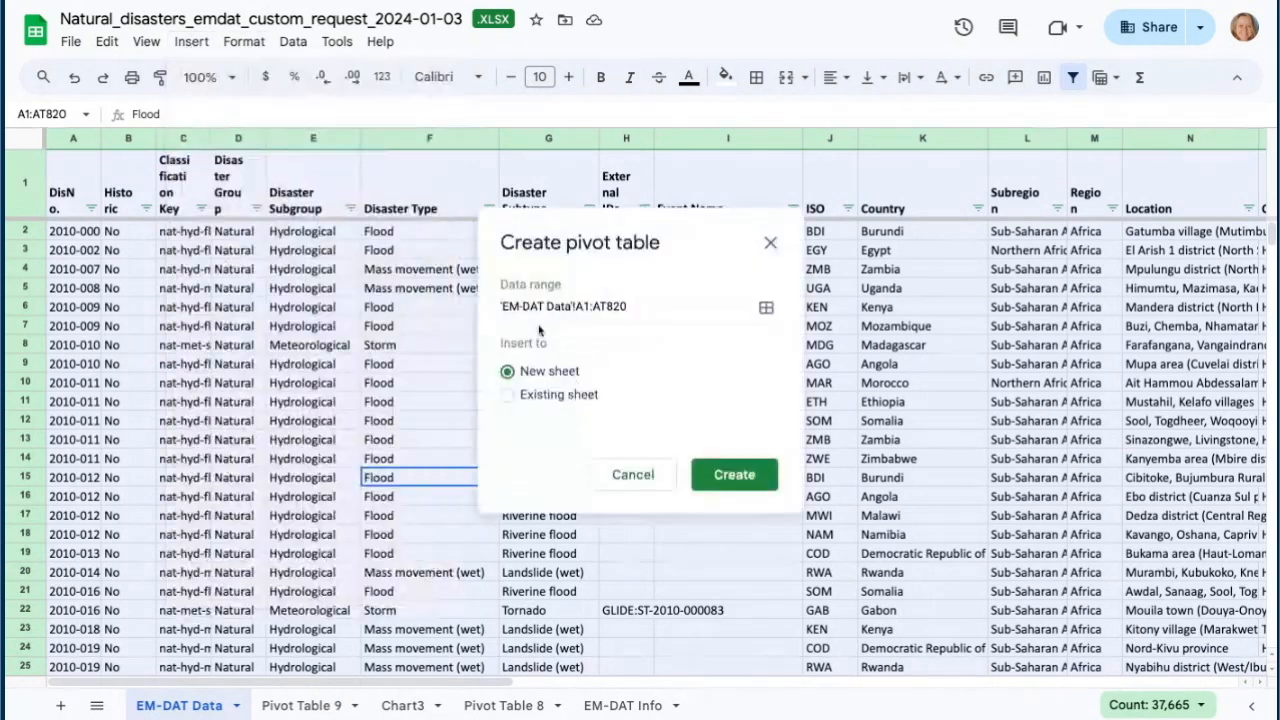
{"action": "left_click", "coordinate": [742, 477]}
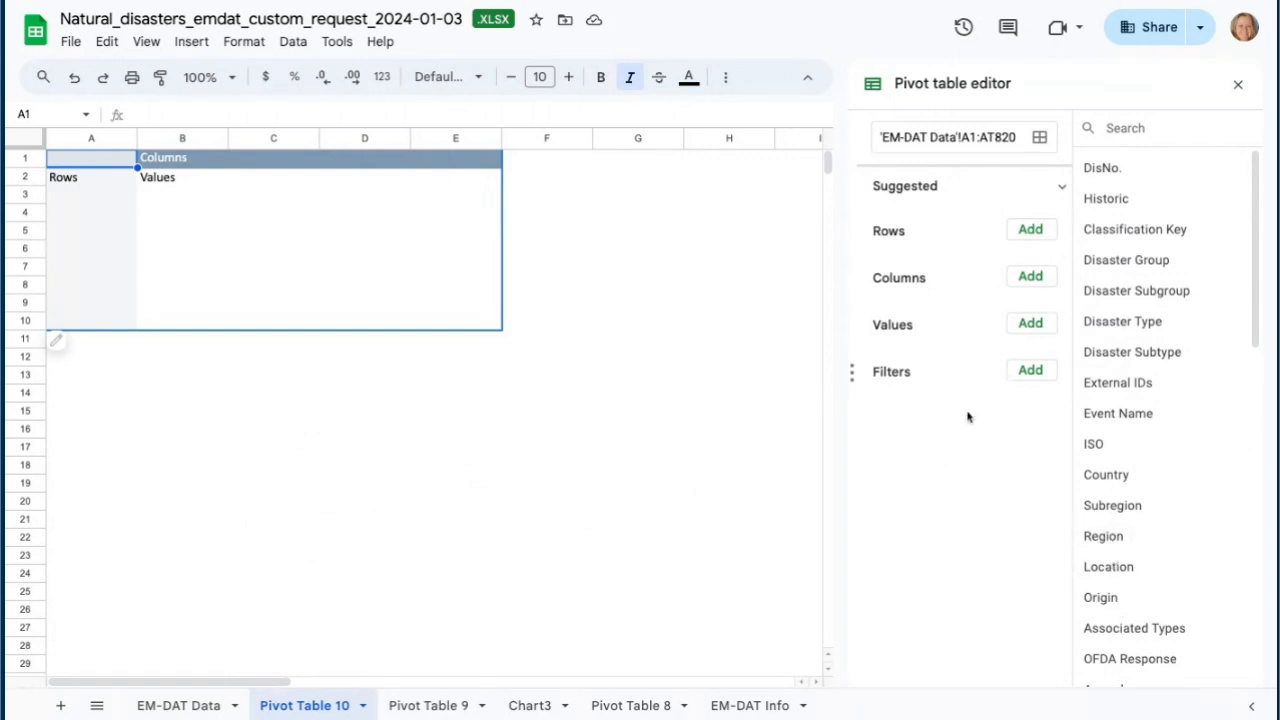
- Add Start Year as the pivot table's rows
{"action": "left_click", "coordinate": [1030, 230]}
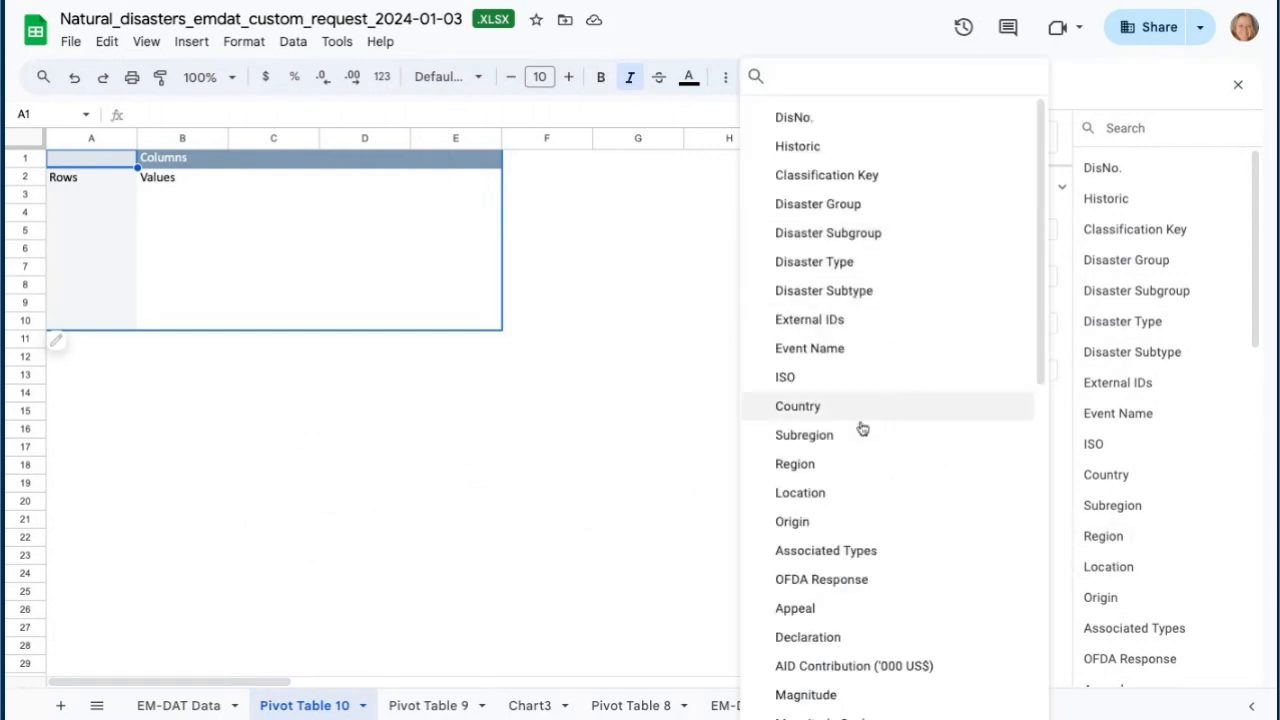
{"action": "scroll", "coordinate": [843, 510], "scroll_direction": "down", "scroll_amount": 3}
{"action": "scroll", "coordinate": [809, 431], "scroll_direction": "down", "scroll_amount": 2}
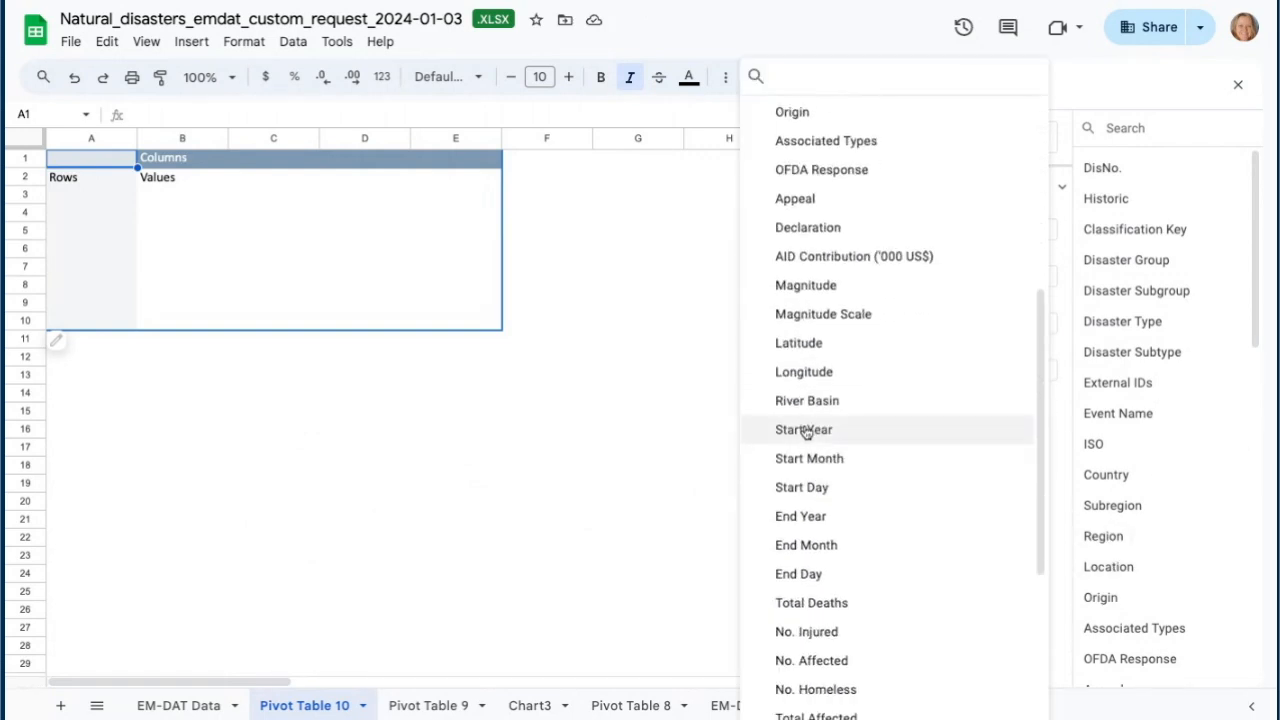
{"action": "left_click", "coordinate": [809, 429]}
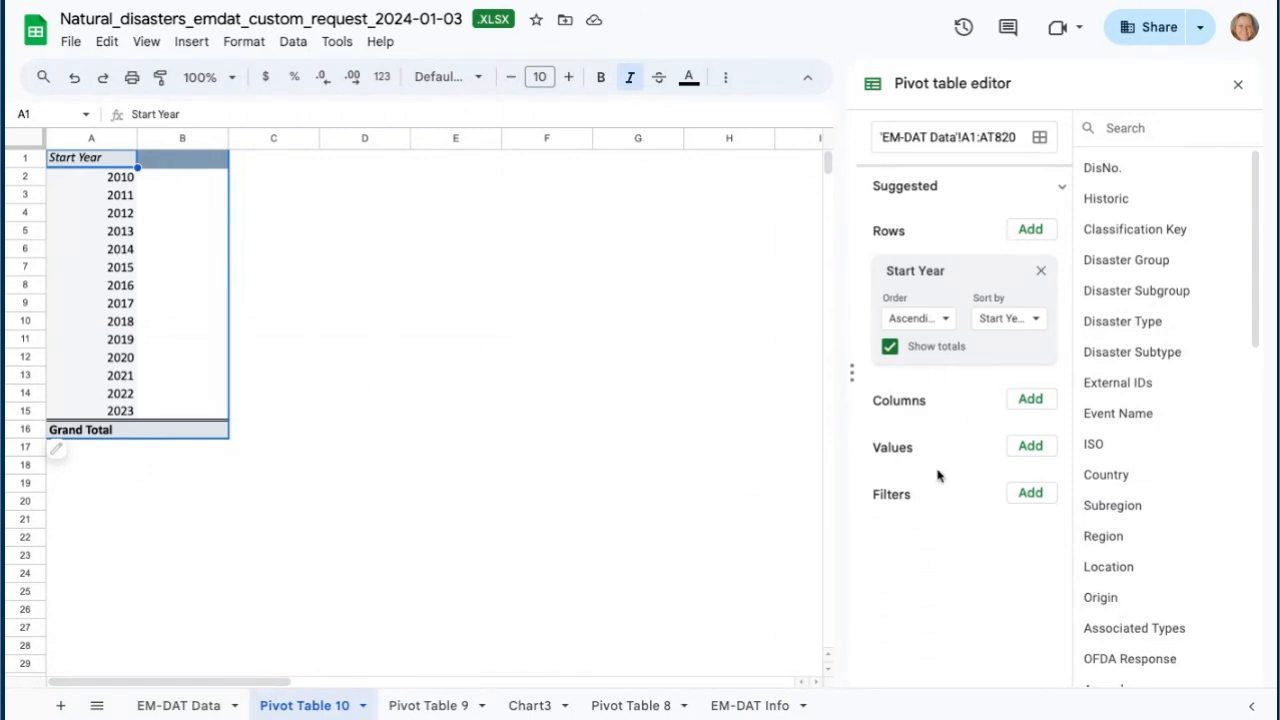
- Add Disaster Type as a counted value and widen column A slightly
{"action": "left_click", "coordinate": [1030, 447]}
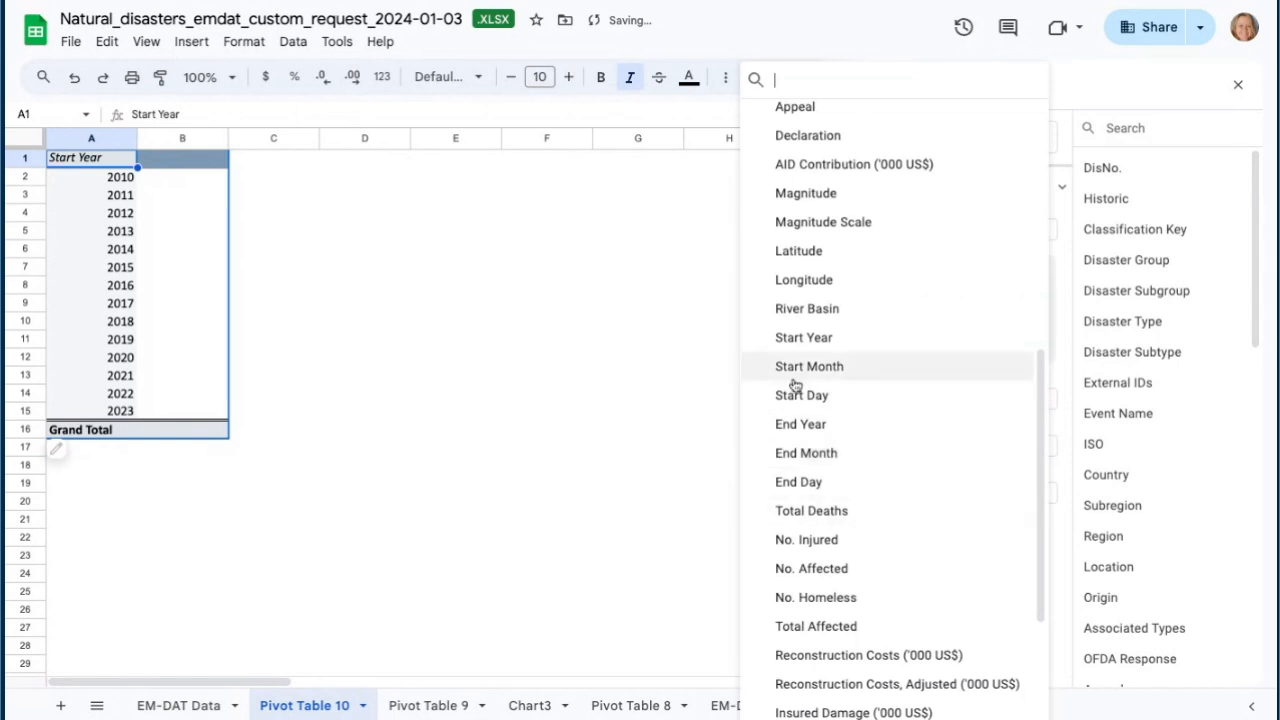
{"action": "scroll", "coordinate": [812, 345], "scroll_direction": "up", "scroll_amount": 4}
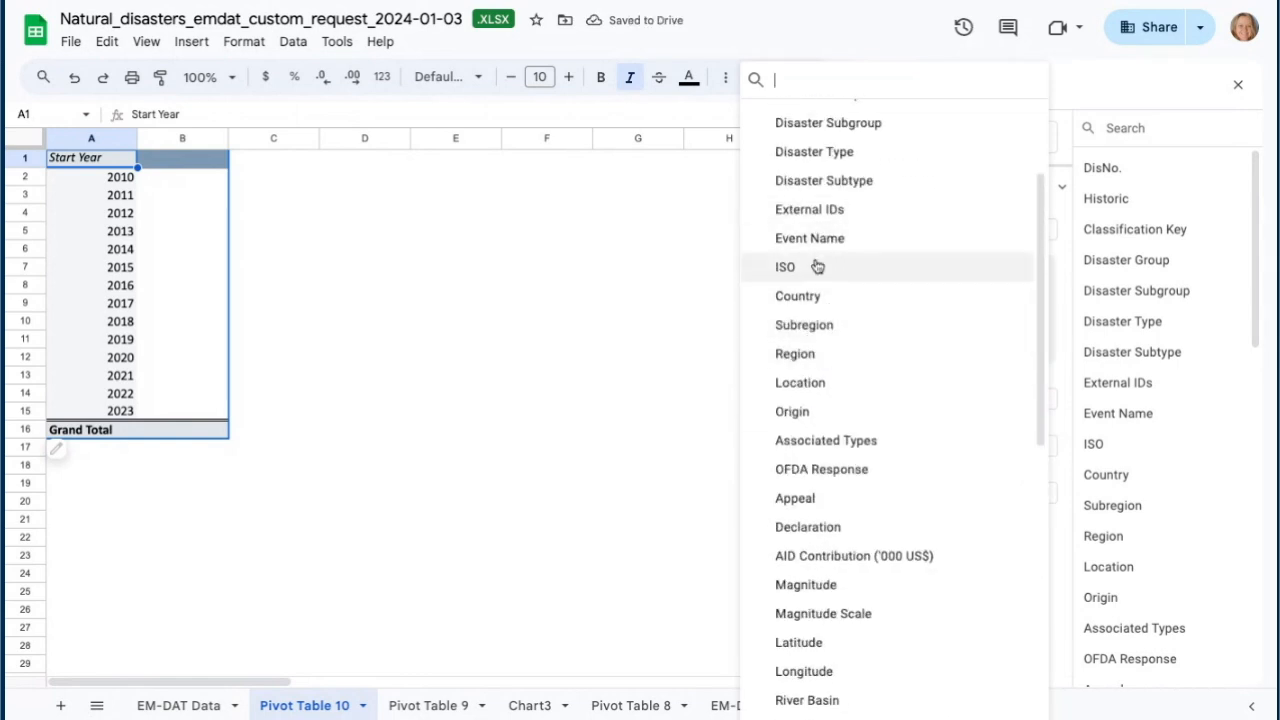
{"action": "left_click", "coordinate": [820, 152]}
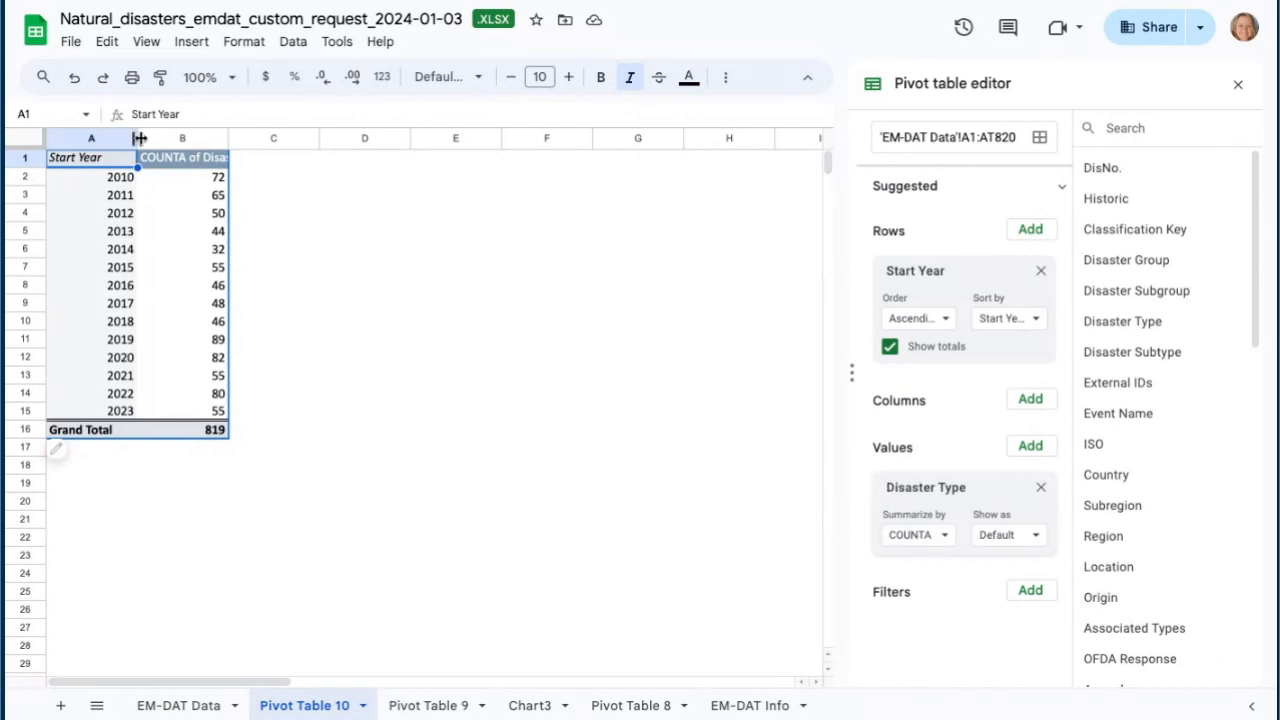
{"action": "left_click_drag", "start_coordinate": [138, 138], "coordinate": [156, 138]}
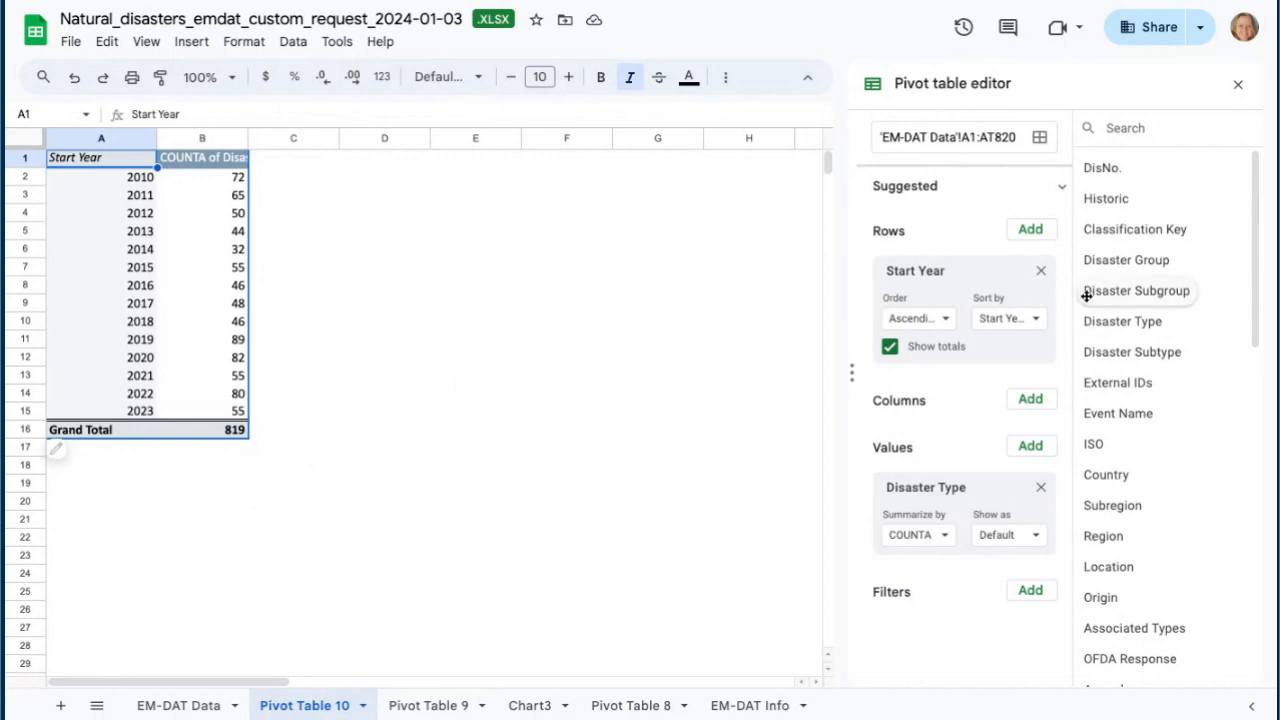
- Add Country as a second row grouping beneath Start Year
{"action": "left_click", "coordinate": [1031, 231]}
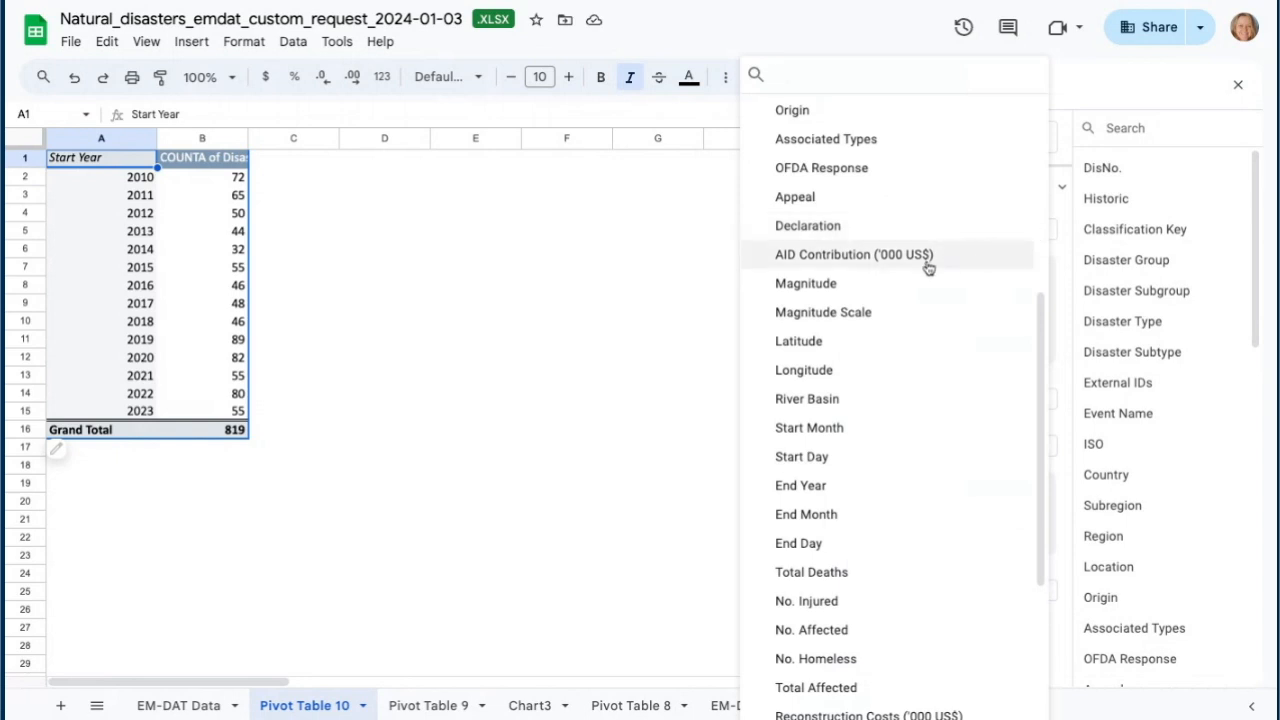
{"action": "scroll", "coordinate": [828, 165], "scroll_direction": "up", "scroll_amount": 1}
{"action": "scroll", "coordinate": [828, 175], "scroll_direction": "up", "scroll_amount": 3}
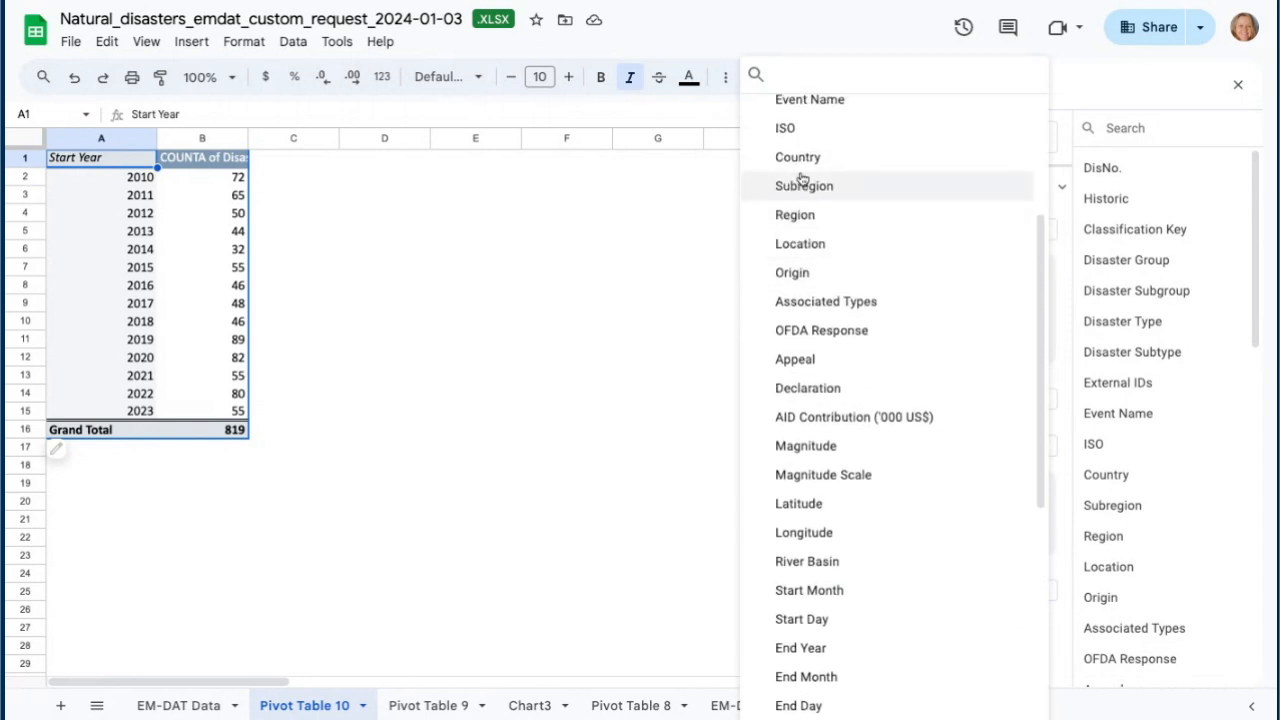
{"action": "left_click", "coordinate": [820, 157]}
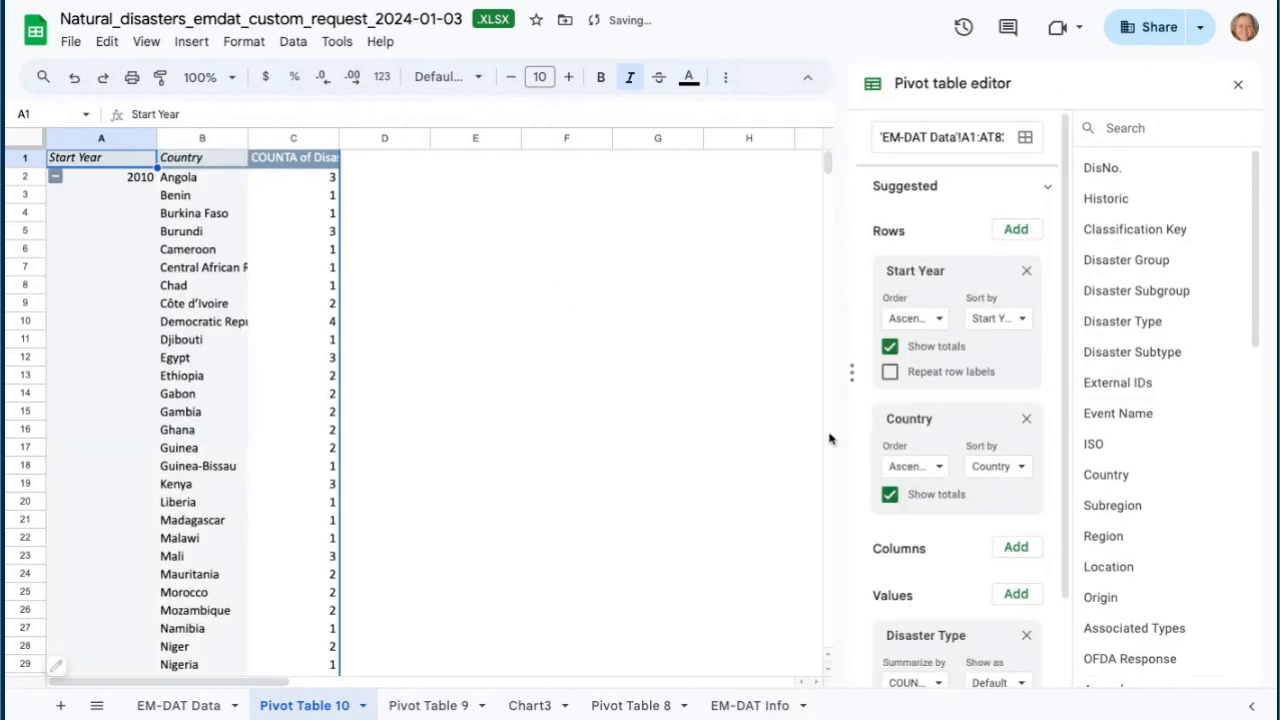
- Scroll through the year-by-country breakdown of disaster counts
{"action": "scroll", "coordinate": [220, 345], "scroll_direction": "down", "scroll_amount": 2}
{"action": "scroll", "coordinate": [226, 347], "scroll_direction": "down", "scroll_amount": 6}
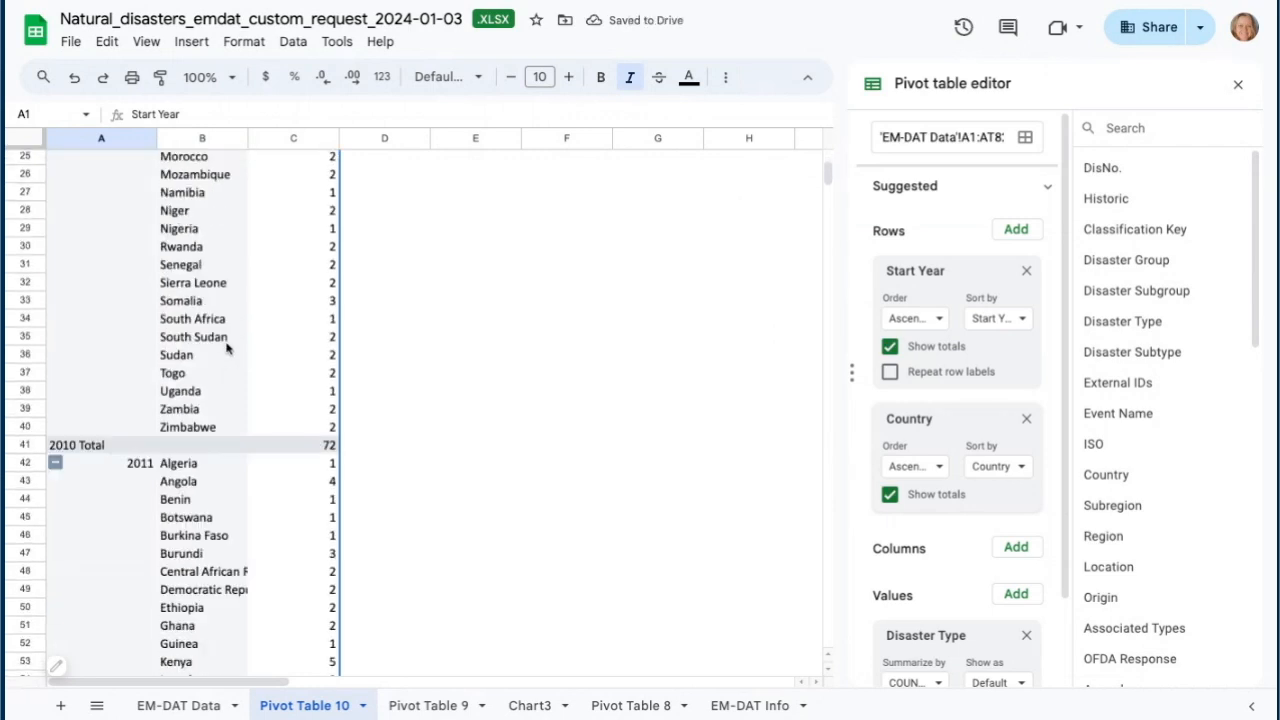
{"action": "scroll", "coordinate": [227, 348], "scroll_direction": "up", "scroll_amount": 8}
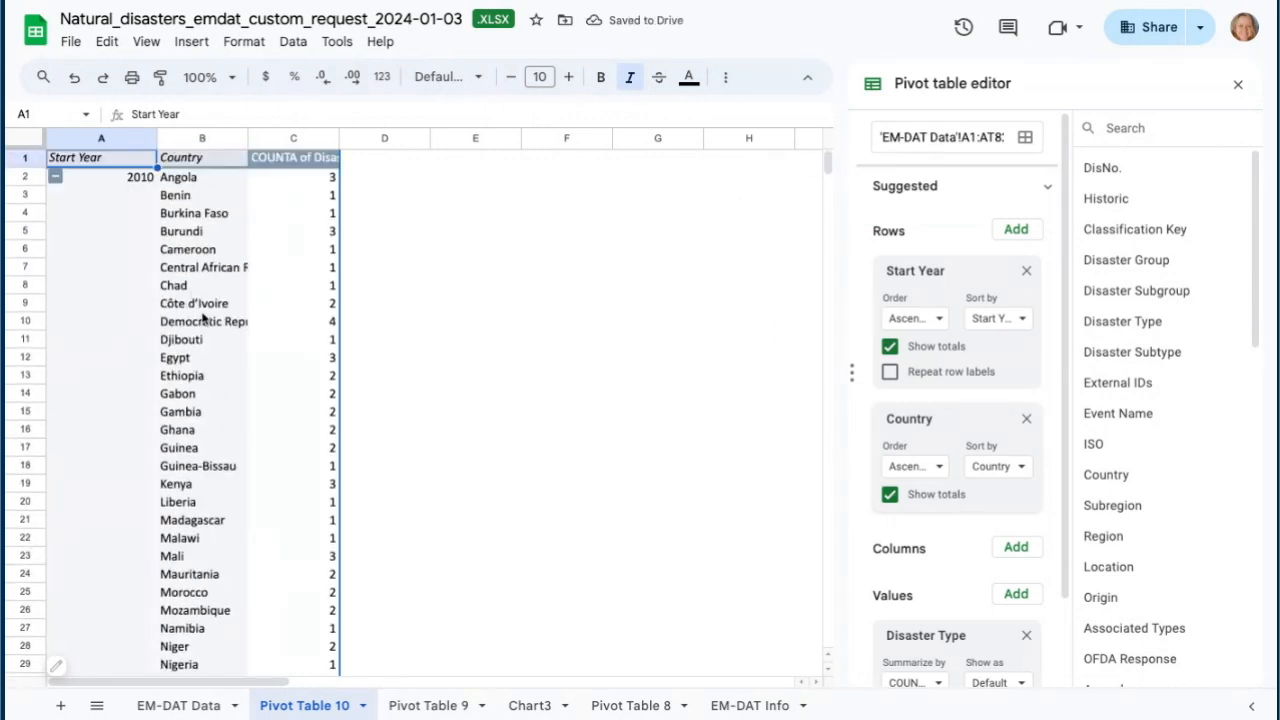
{"action": "scroll", "coordinate": [218, 330], "scroll_direction": "down", "scroll_amount": 5}
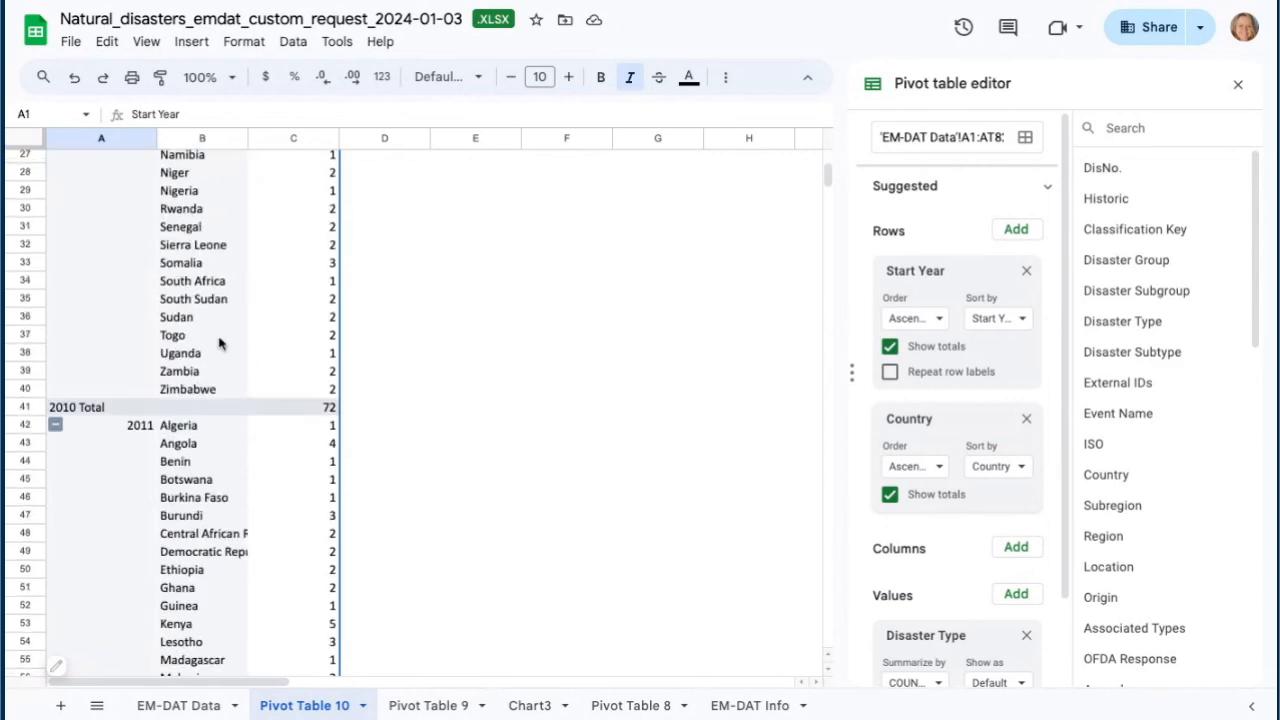
{"action": "scroll", "coordinate": [222, 416], "scroll_direction": "down", "scroll_amount": 2}
{"action": "scroll", "coordinate": [222, 418], "scroll_direction": "down", "scroll_amount": 6}
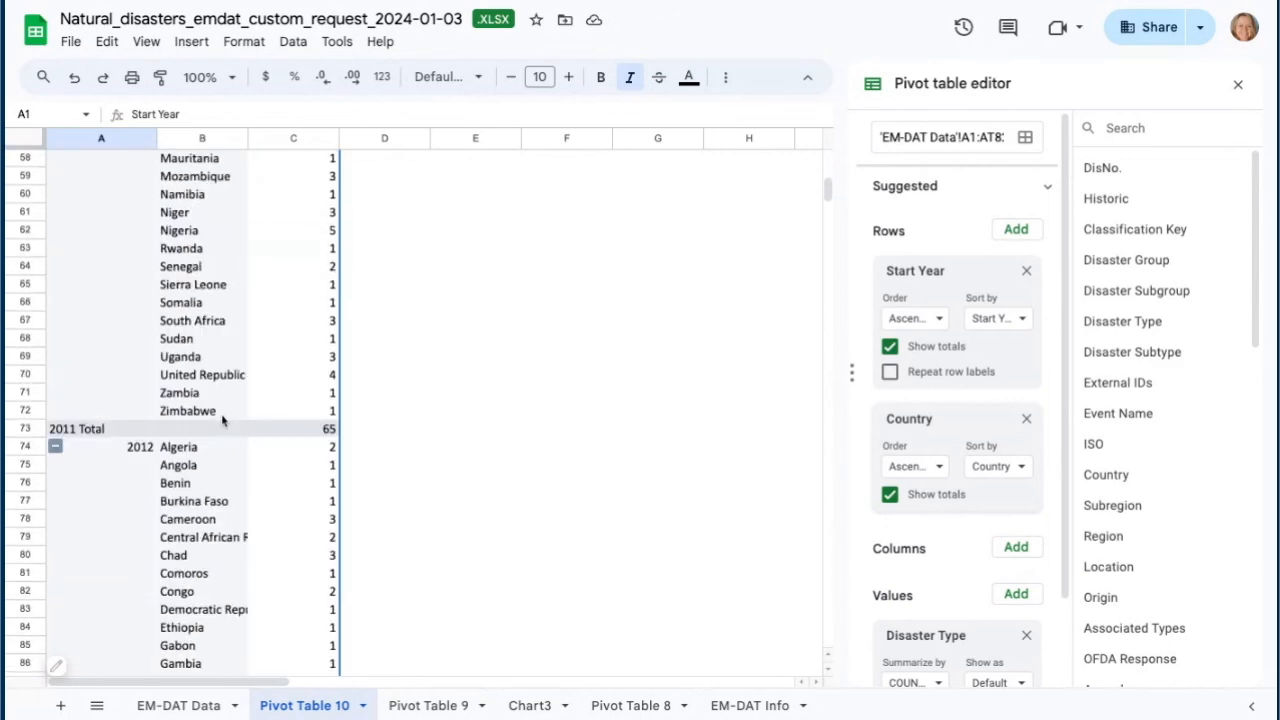
{"action": "scroll", "coordinate": [222, 418], "scroll_direction": "down", "scroll_amount": 3}
{"action": "scroll", "coordinate": [225, 410], "scroll_direction": "up", "scroll_amount": 20}
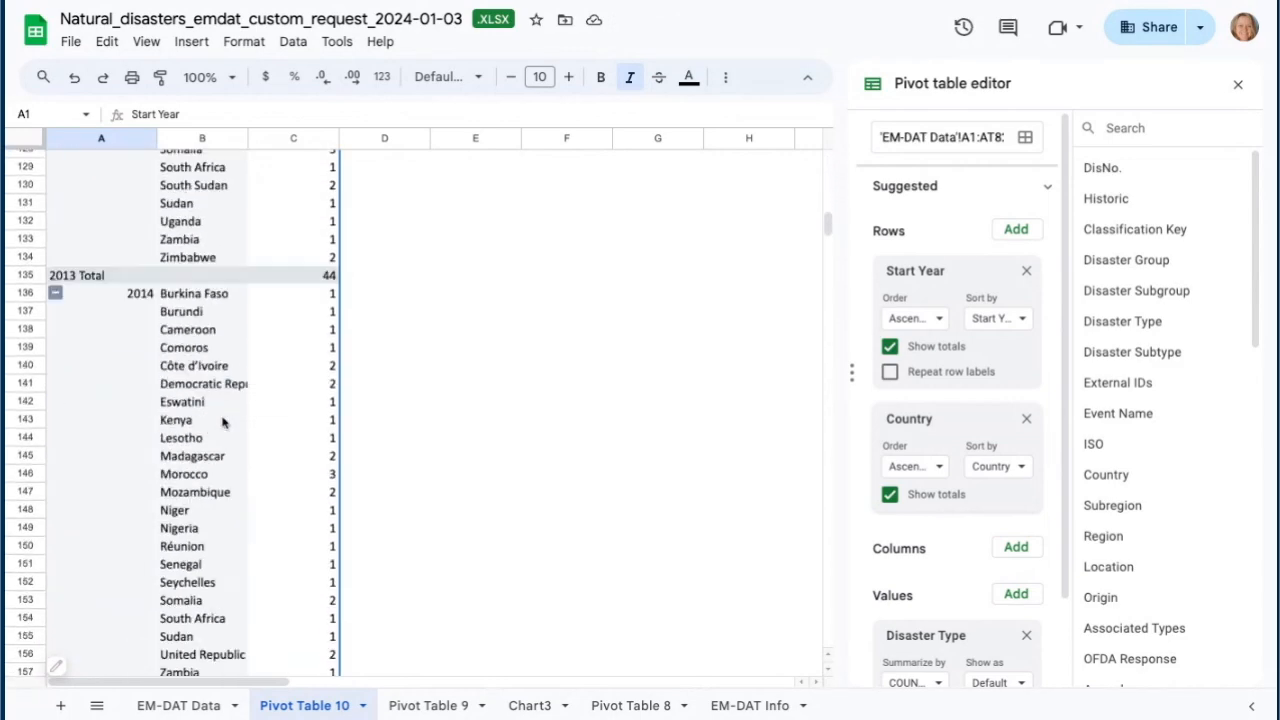
{"action": "scroll", "coordinate": [231, 400], "scroll_direction": "up", "scroll_amount": 10}
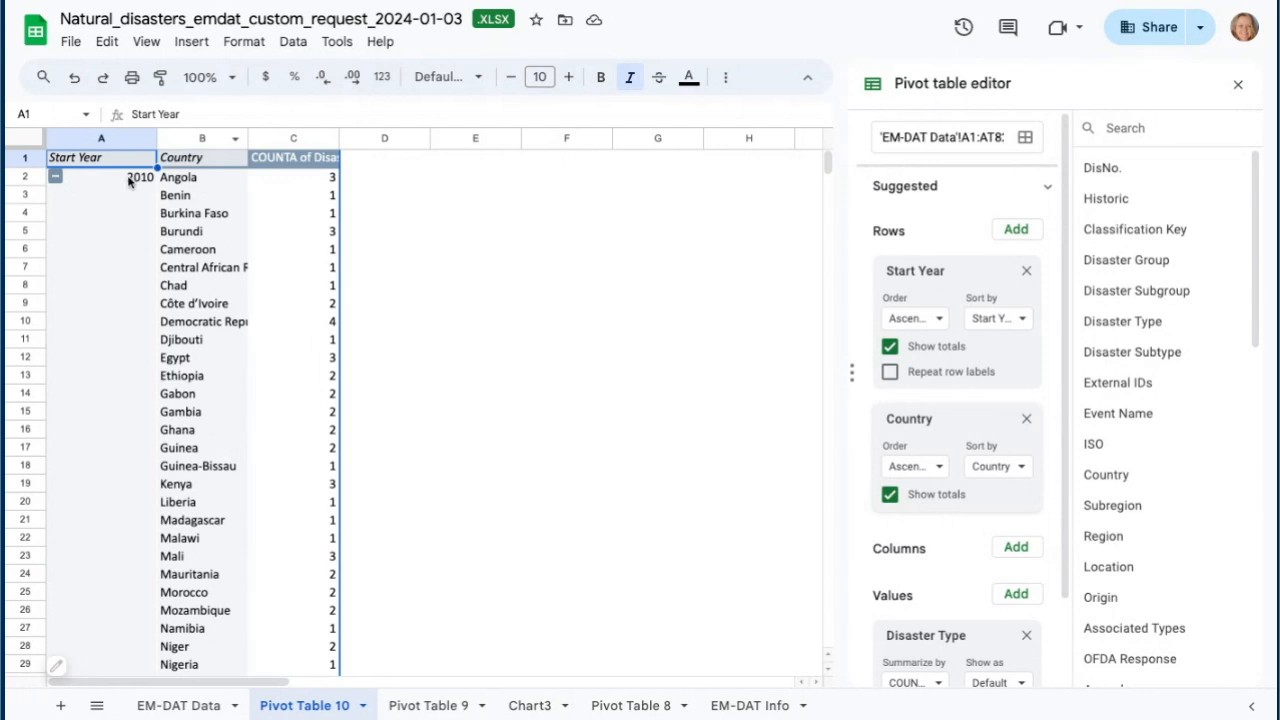
- Turn on repeated row labels for Start Year
{"action": "left_click", "coordinate": [891, 373]}
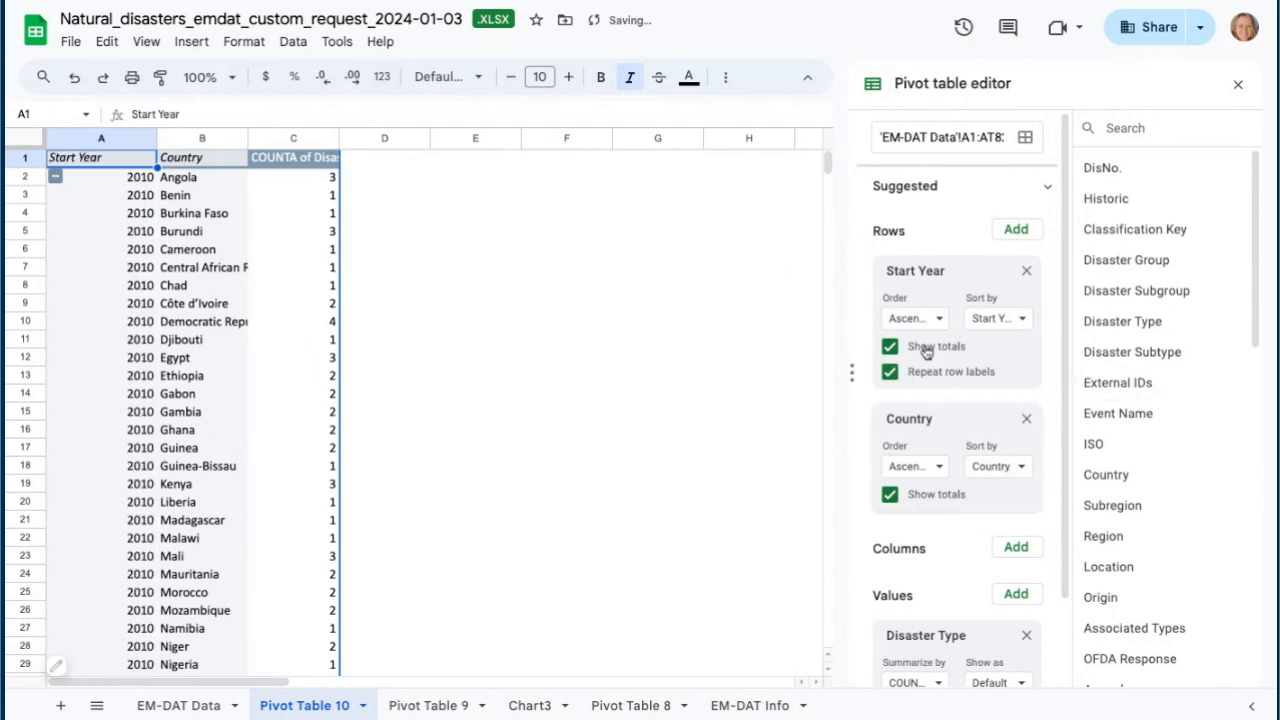
{"action": "scroll", "coordinate": [235, 417], "scroll_direction": "down", "scroll_amount": 5}
{"action": "scroll", "coordinate": [235, 417], "scroll_direction": "down", "scroll_amount": 12}
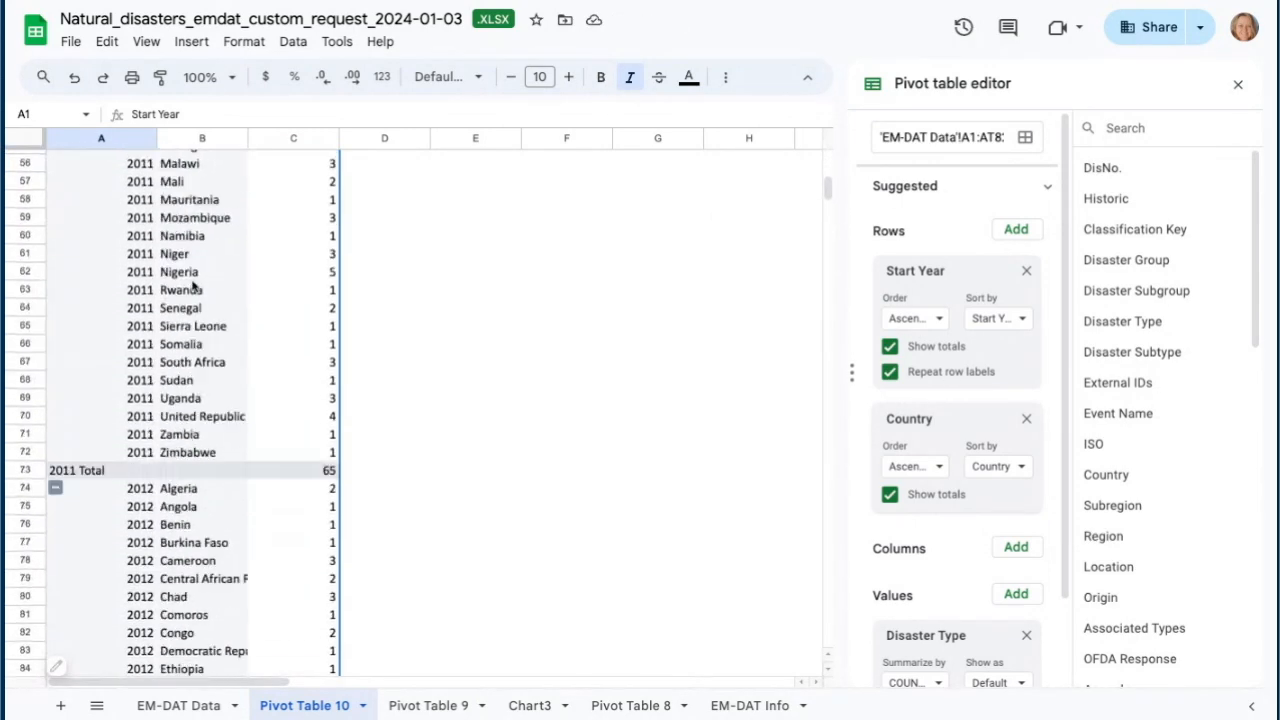
{"action": "scroll", "coordinate": [192, 272], "scroll_direction": "up", "scroll_amount": 12}
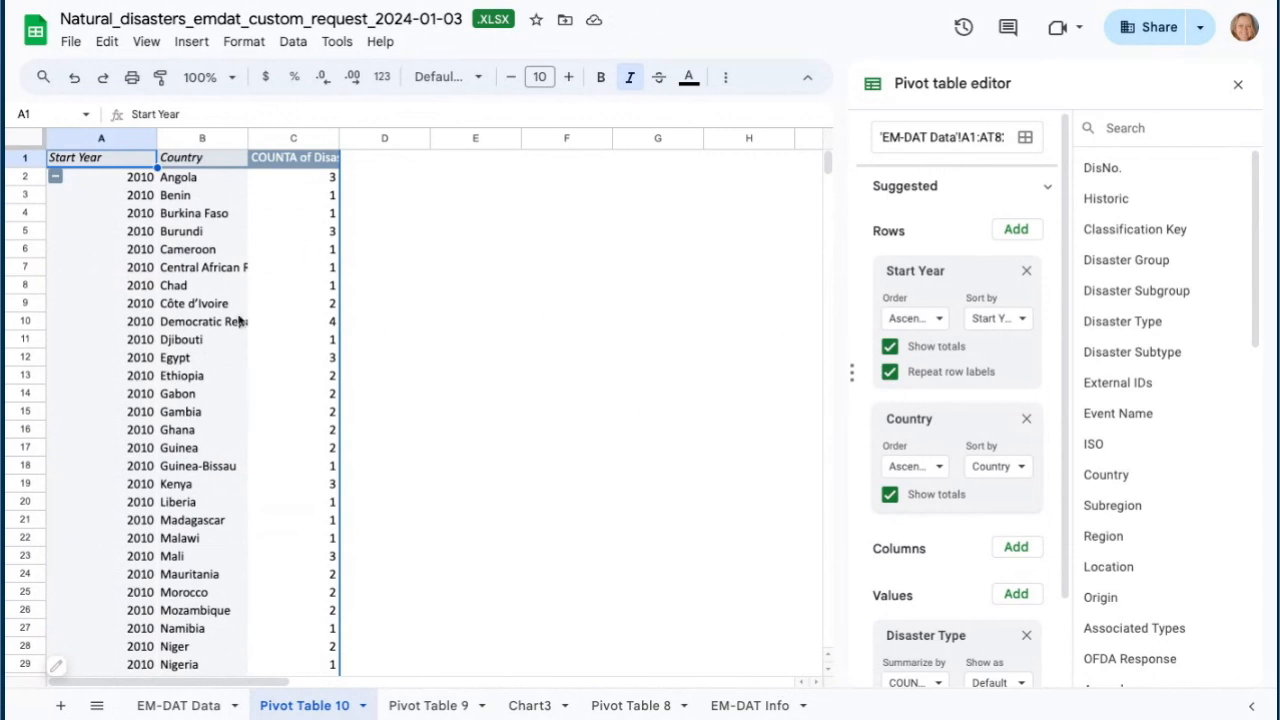
{"action": "scroll", "coordinate": [263, 400], "scroll_direction": "down", "scroll_amount": 12}
{"action": "scroll", "coordinate": [263, 405], "scroll_direction": "up", "scroll_amount": 7}
{"action": "scroll", "coordinate": [263, 410], "scroll_direction": "up", "scroll_amount": 5}
{"action": "scroll", "coordinate": [976, 563], "scroll_direction": "down", "scroll_amount": 1}
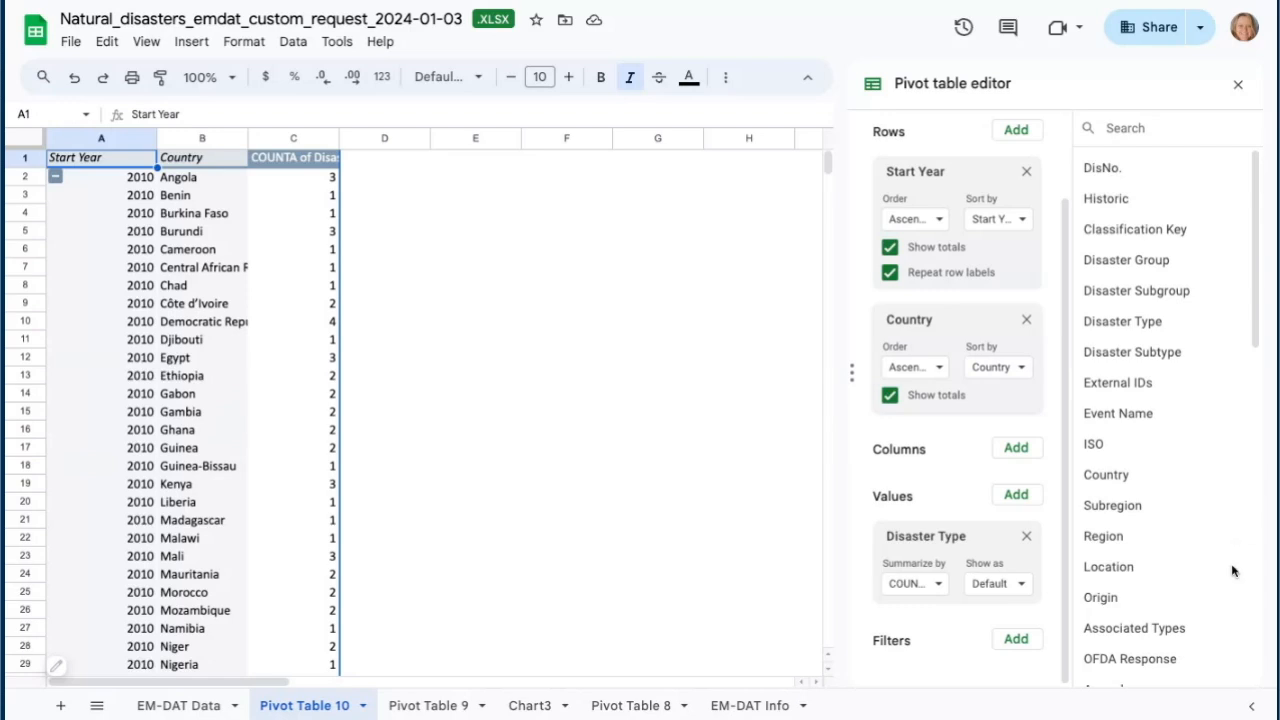
- Add a Country filter showing only Kenya, Nigeria and South Africa, and turn off Country subtotals
{"action": "left_click", "coordinate": [1016, 639]}
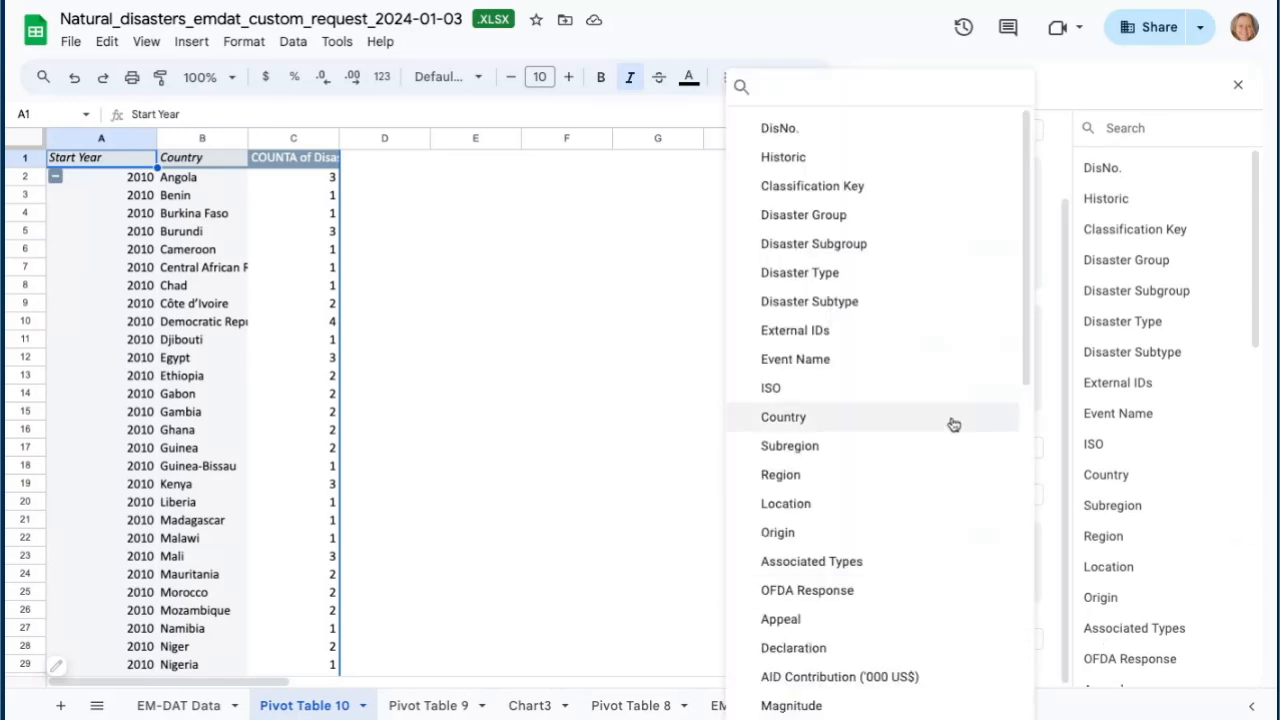
{"action": "left_click", "coordinate": [790, 424]}
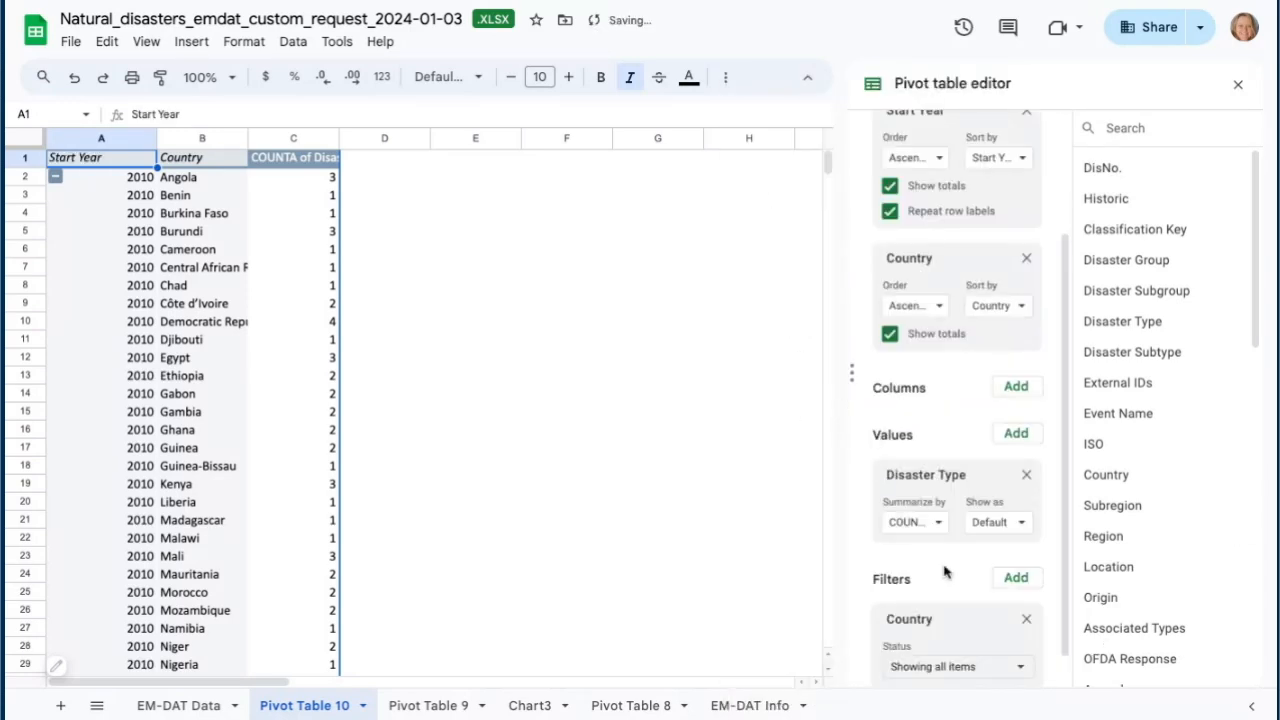
{"action": "scroll", "coordinate": [966, 634], "scroll_direction": "down", "scroll_amount": 1}
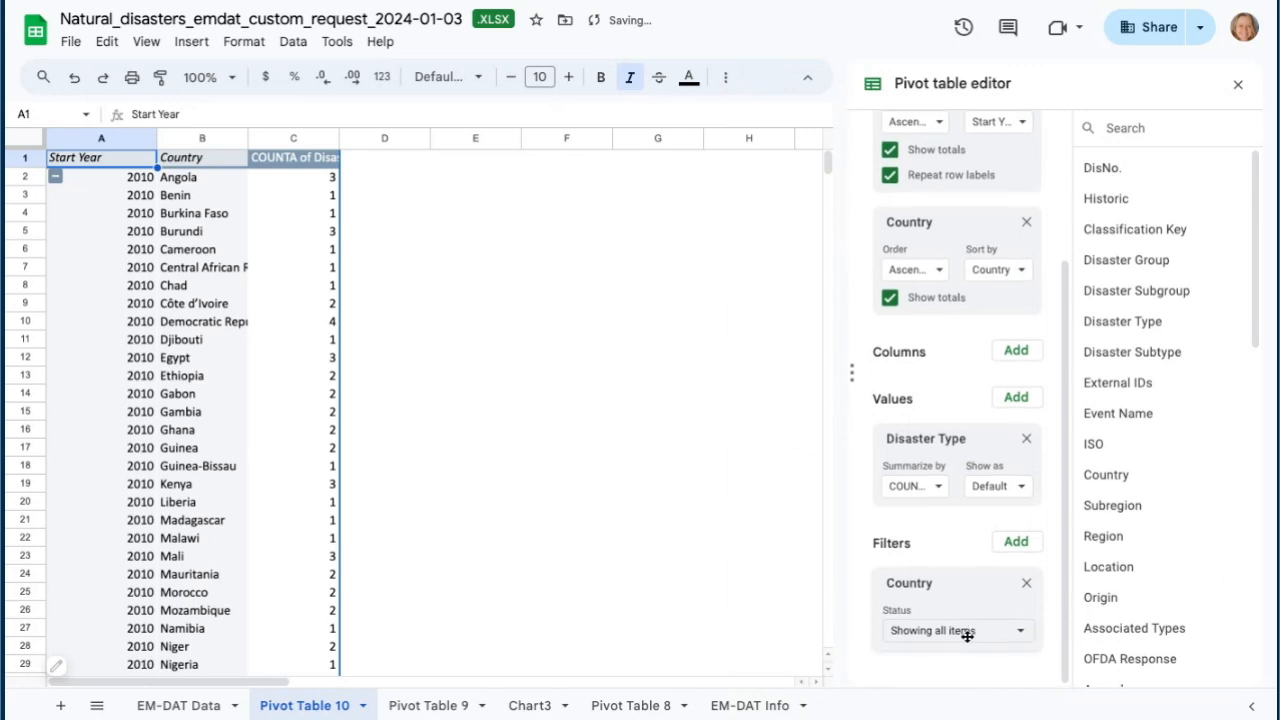
{"action": "left_click", "coordinate": [1023, 632]}
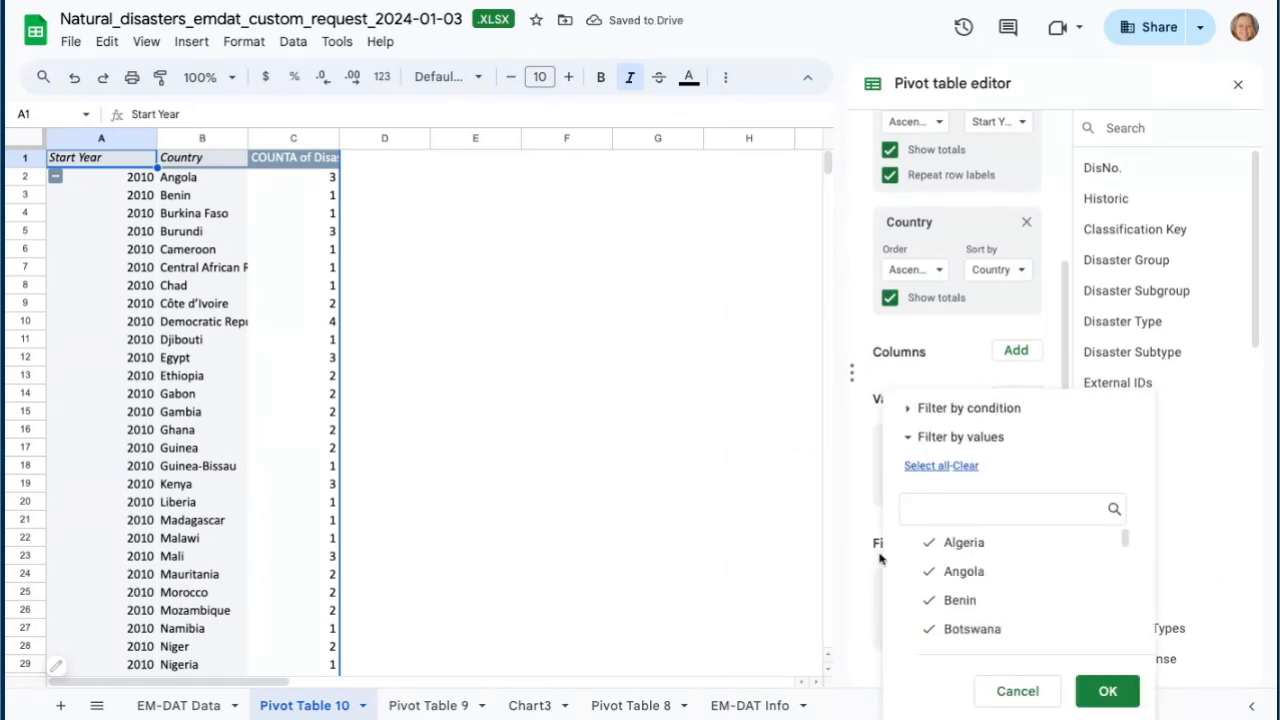
{"action": "left_click", "coordinate": [965, 466]}
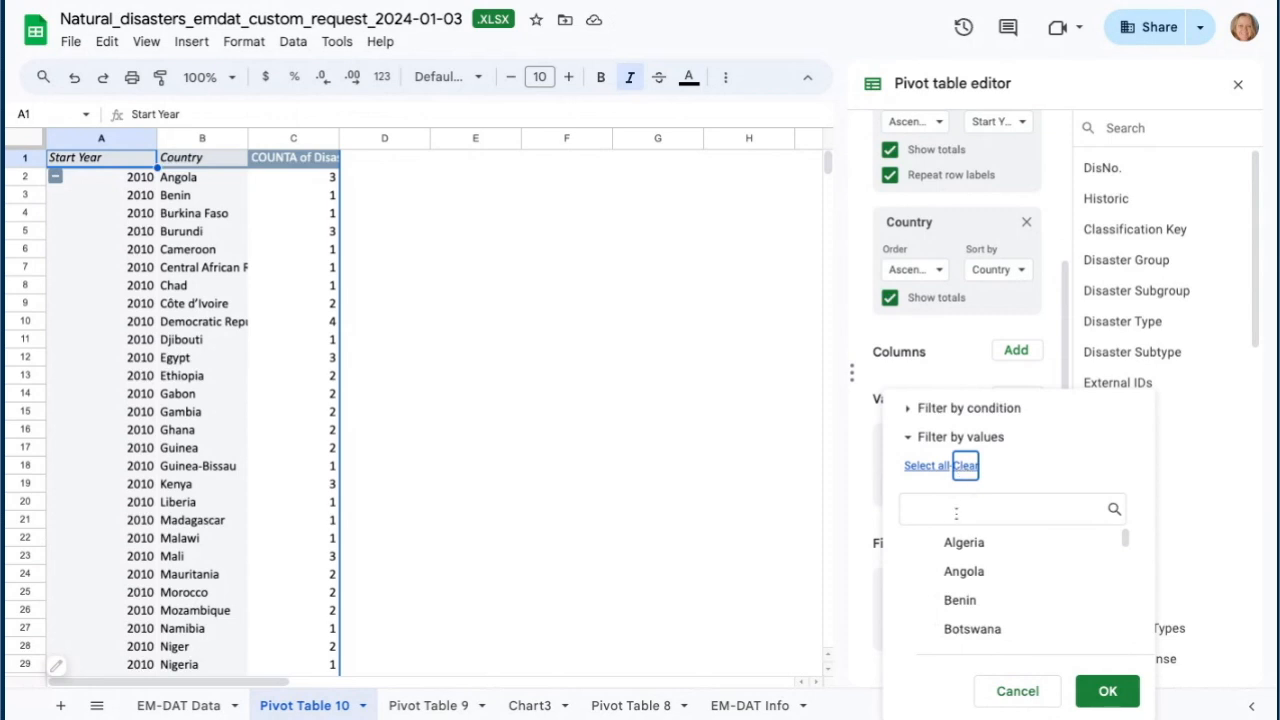
{"action": "left_click", "coordinate": [917, 511]}
{"action": "type", "text": "South"}
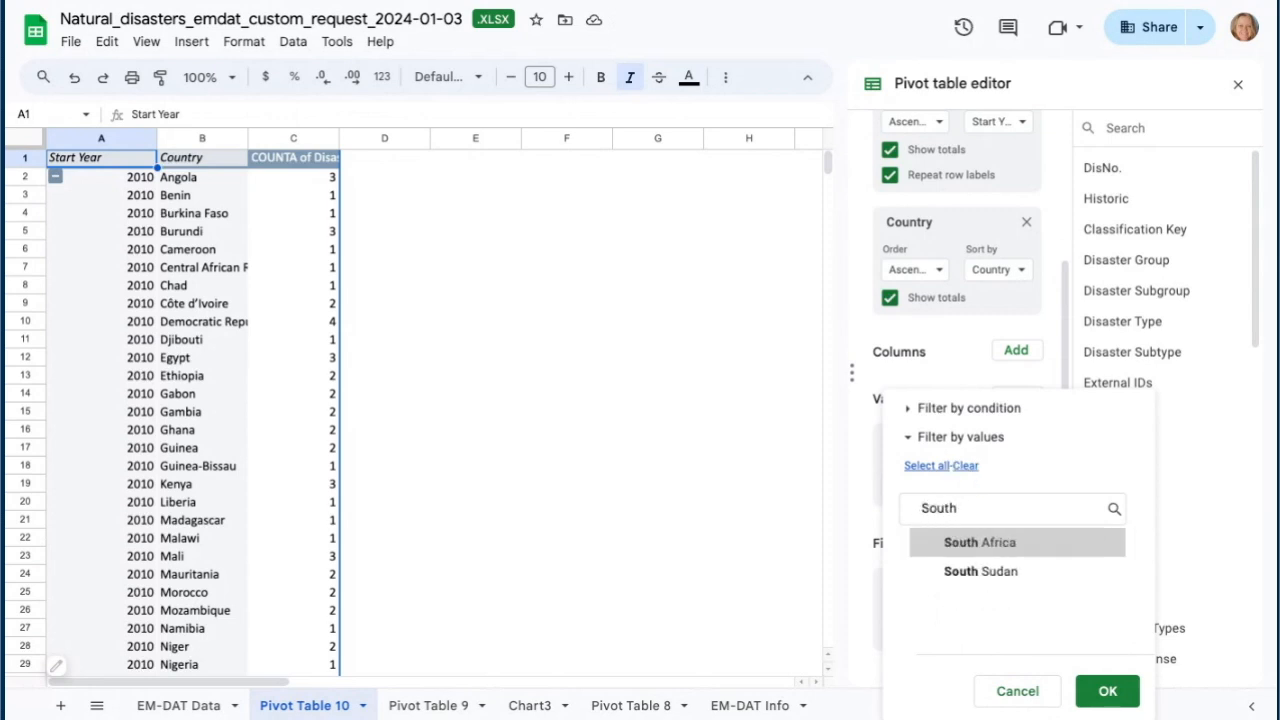
{"action": "left_click", "coordinate": [938, 545]}
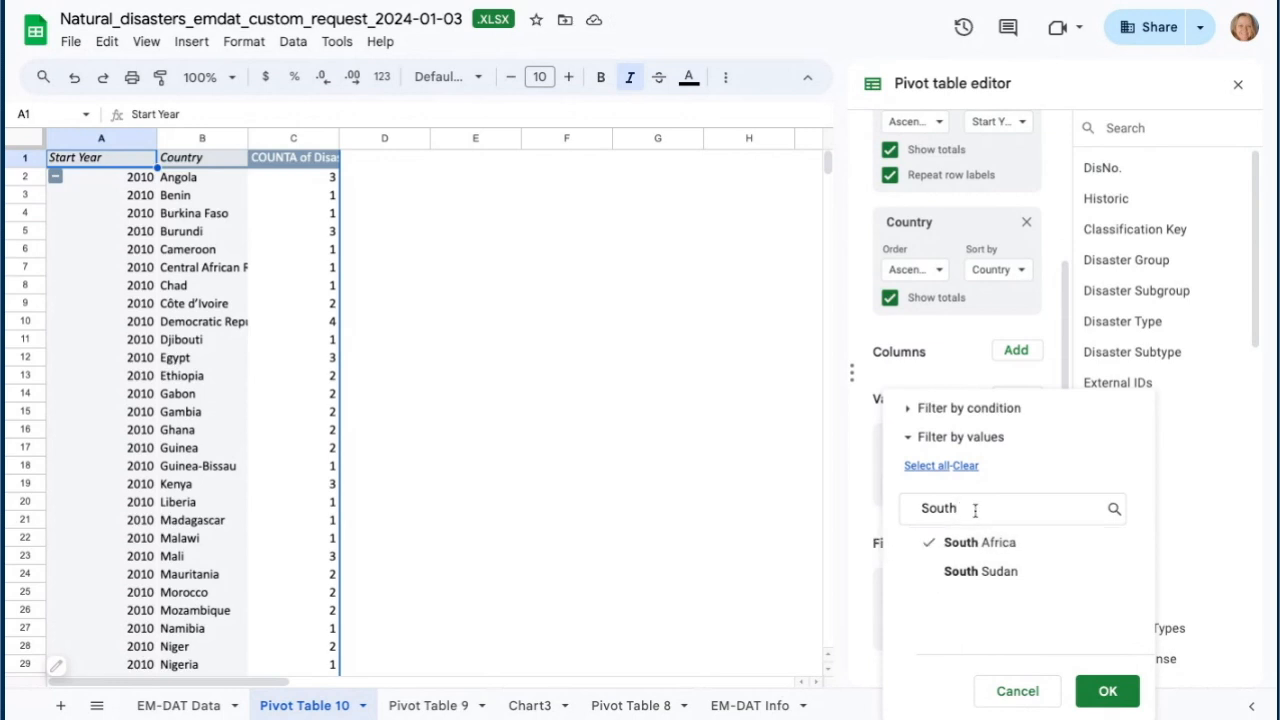
{"action": "double_click", "coordinate": [917, 510]}
{"action": "type", "text": "Kenya"}
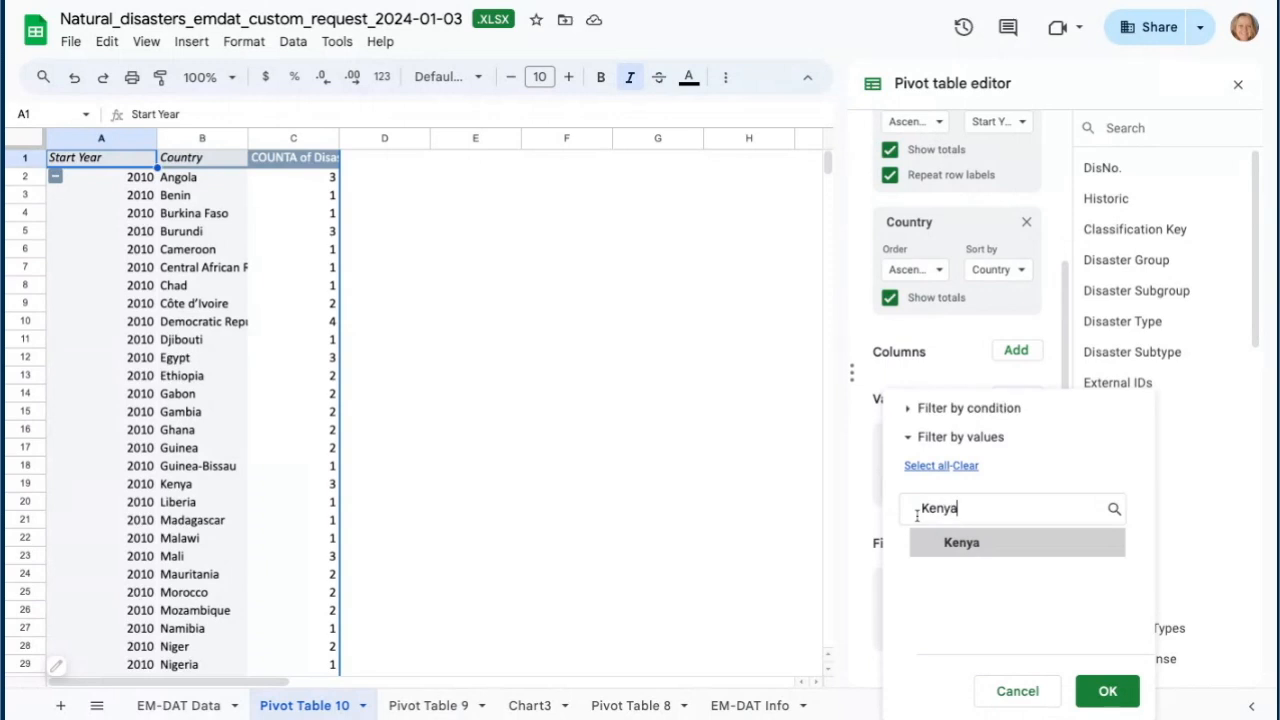
{"action": "left_click", "coordinate": [943, 543]}
{"action": "left_click_drag", "start_coordinate": [960, 508], "coordinate": [912, 508]}
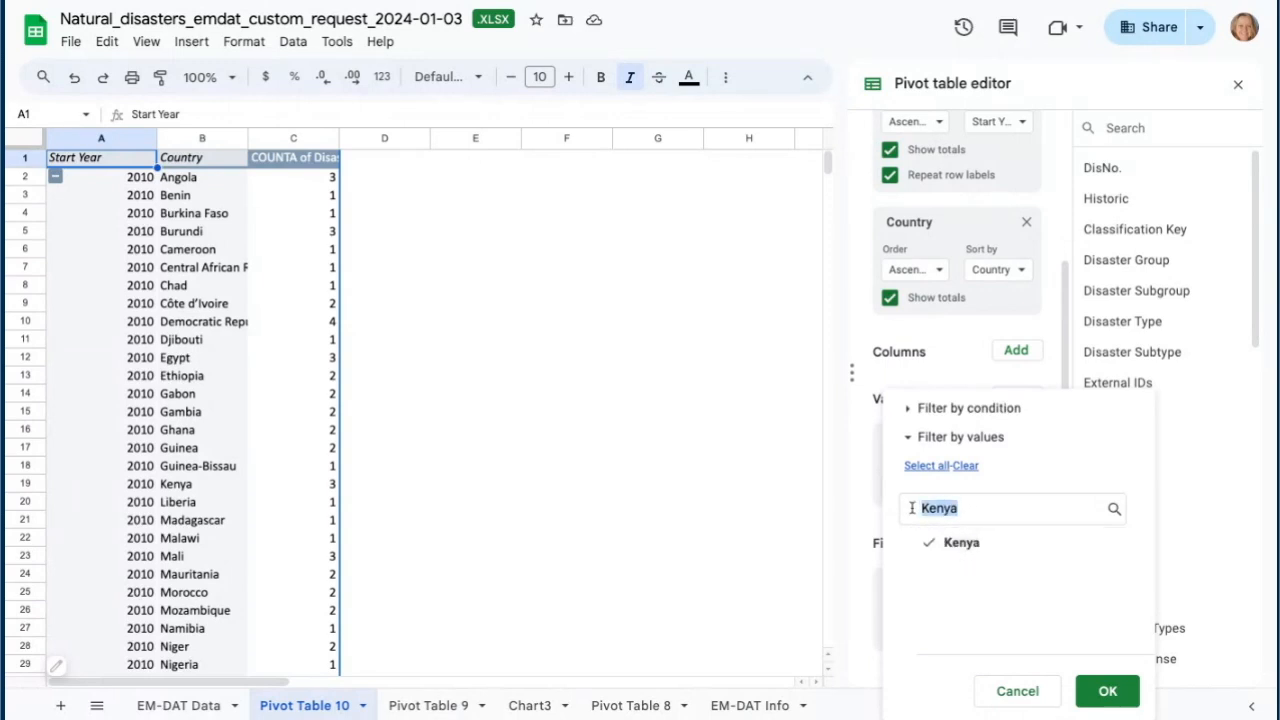
{"action": "type", "text": "Niger"}
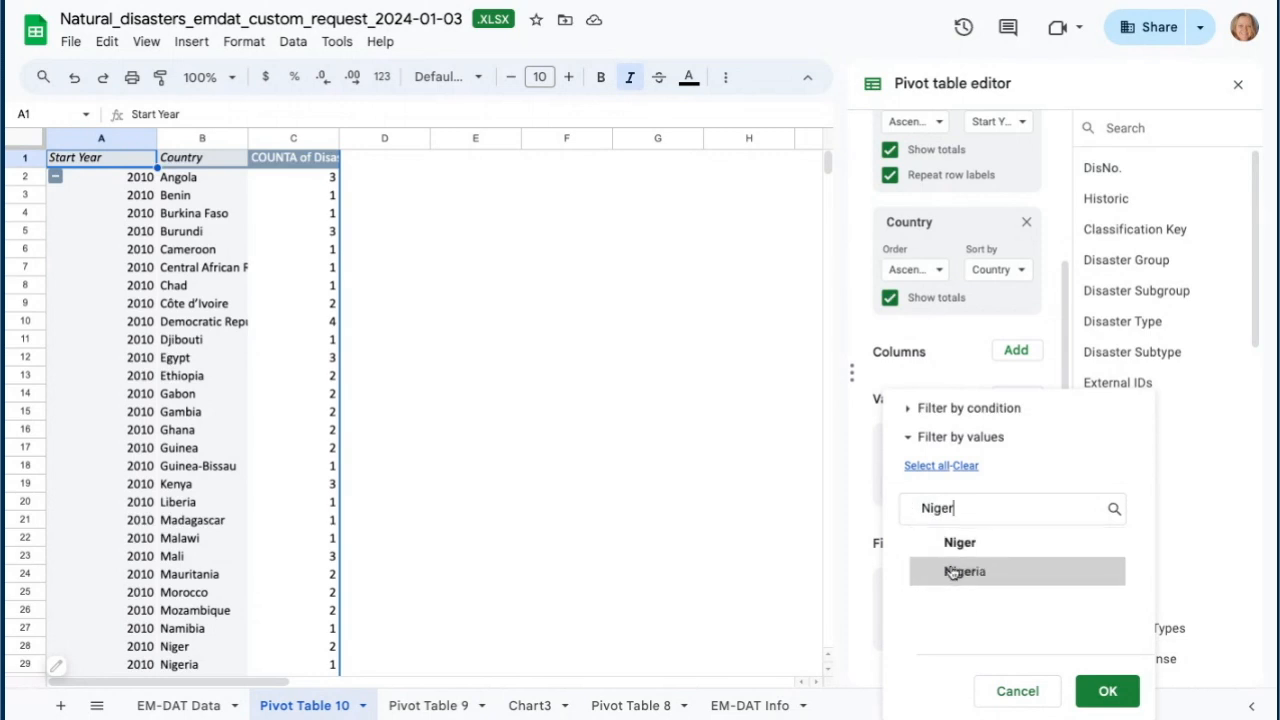
{"action": "left_click", "coordinate": [1107, 690]}
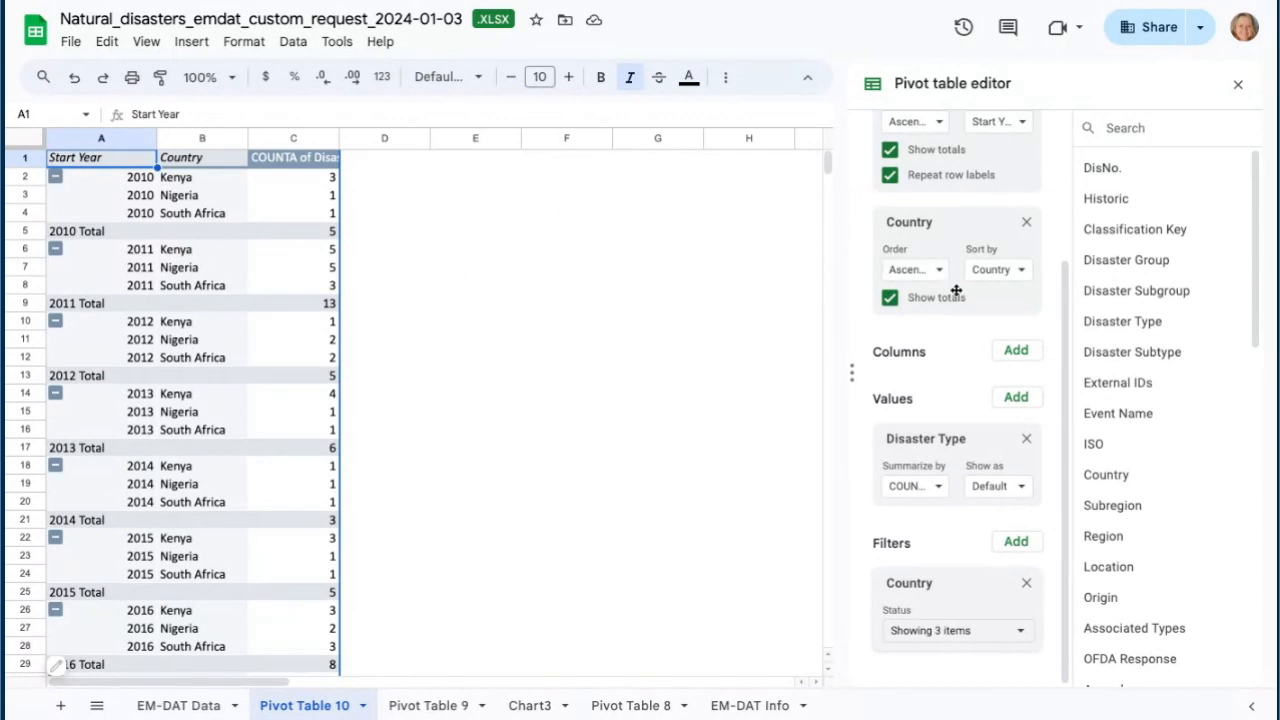
{"action": "left_click", "coordinate": [890, 298]}
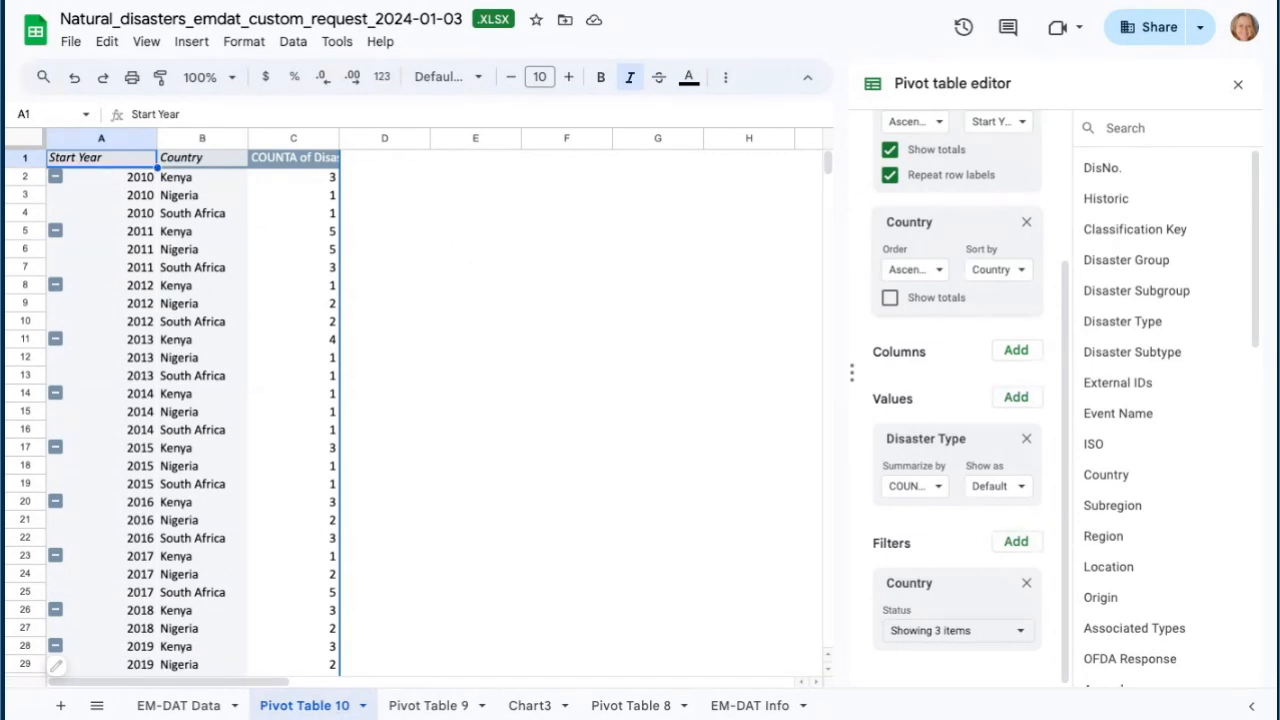
{"action": "scroll", "coordinate": [251, 431], "scroll_direction": "down", "scroll_amount": 7}
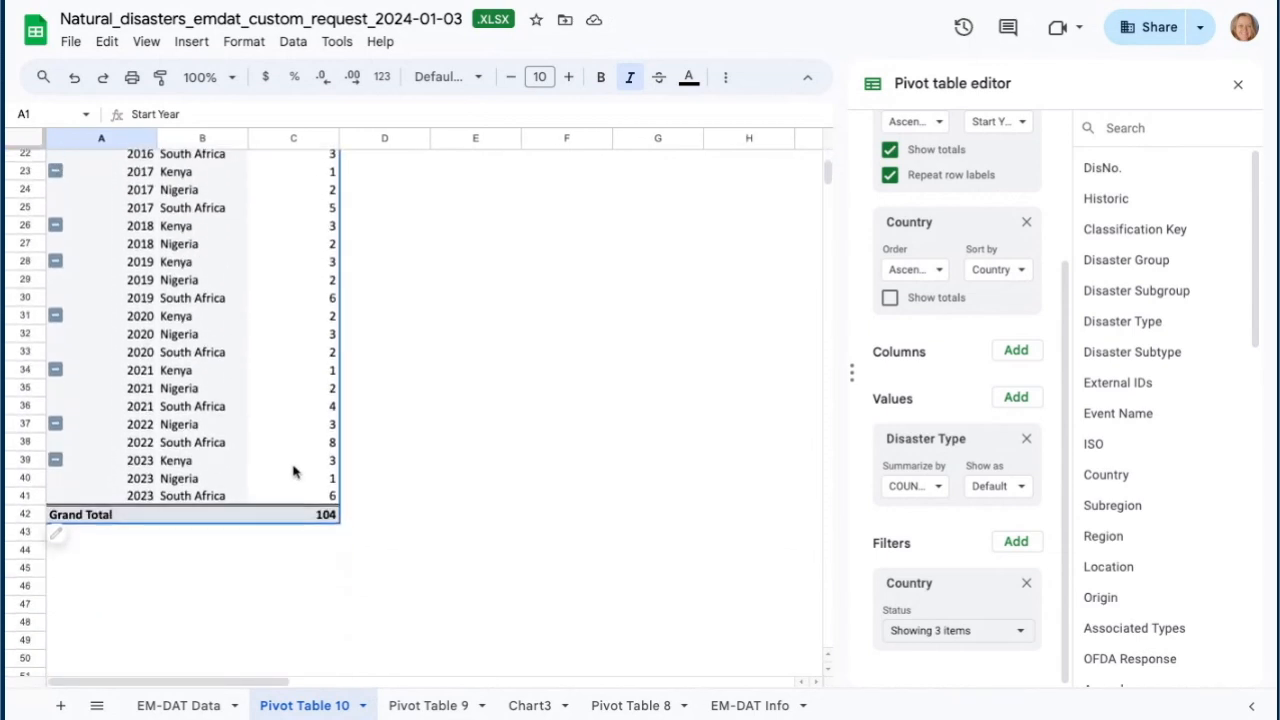
{"action": "left_click", "coordinate": [333, 497], "text": "shift"}
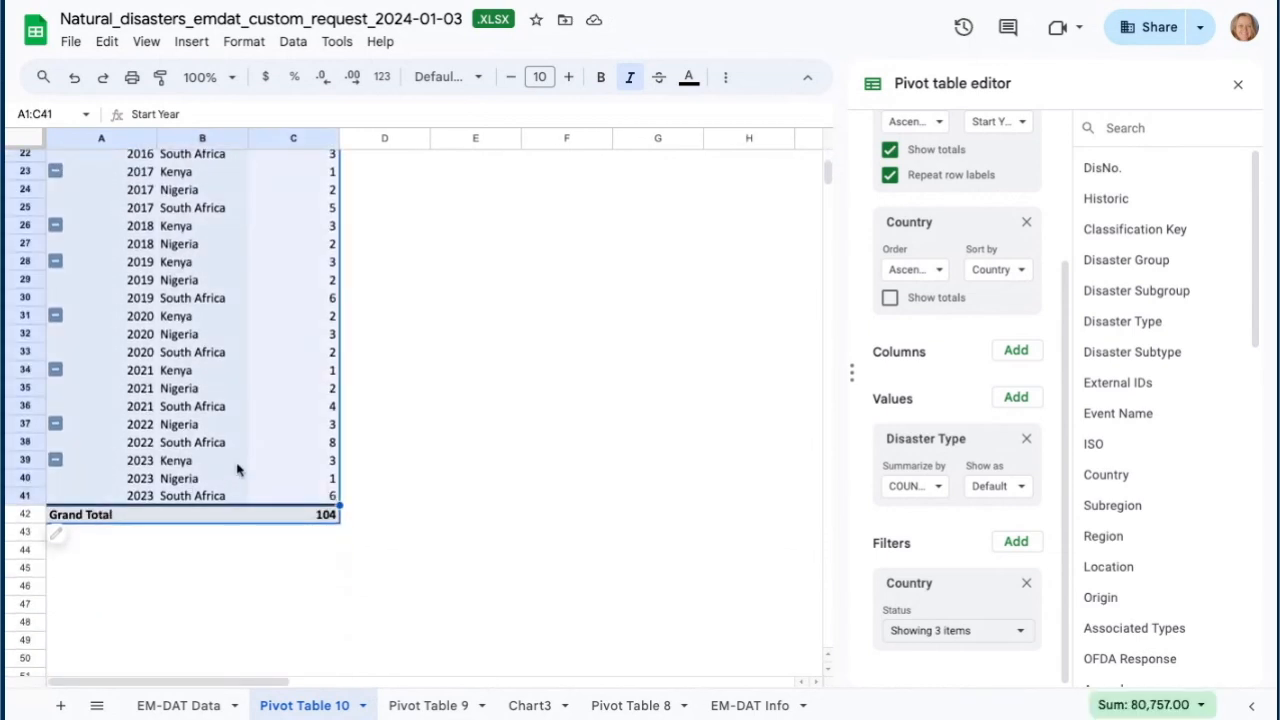
{"action": "scroll", "coordinate": [198, 322], "scroll_direction": "up", "scroll_amount": 7}
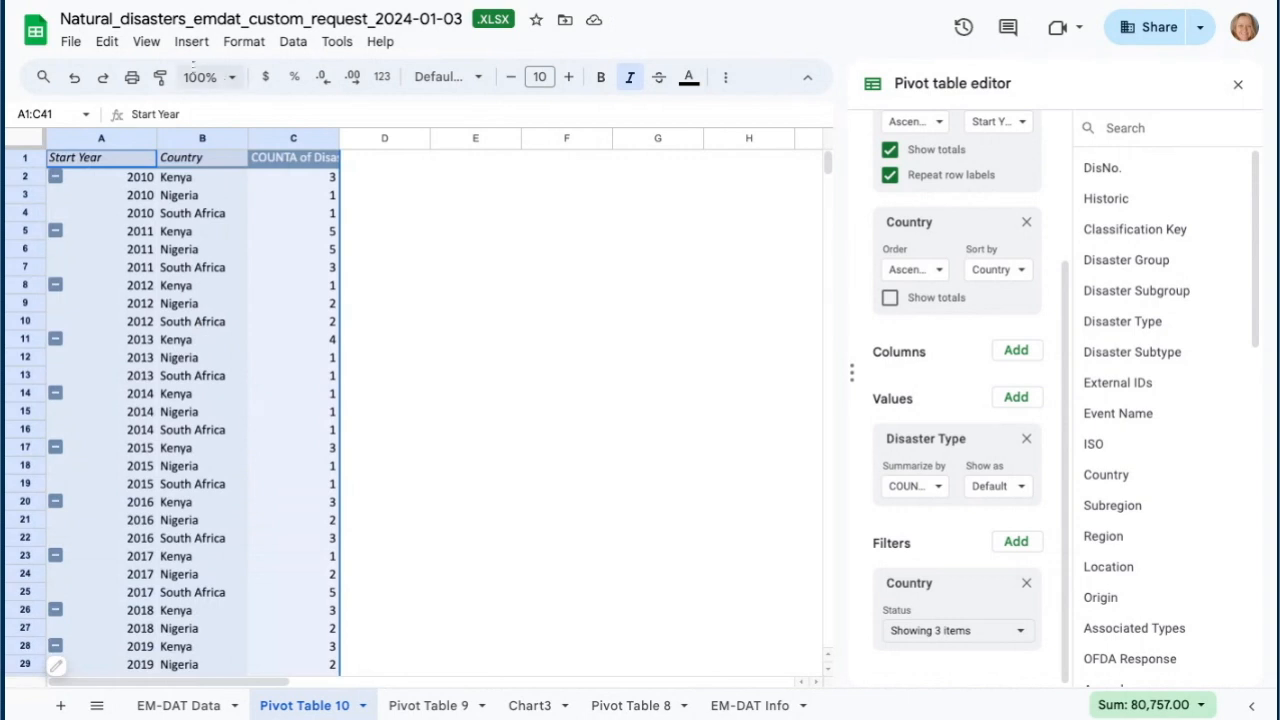
{"action": "left_click", "coordinate": [191, 41]}
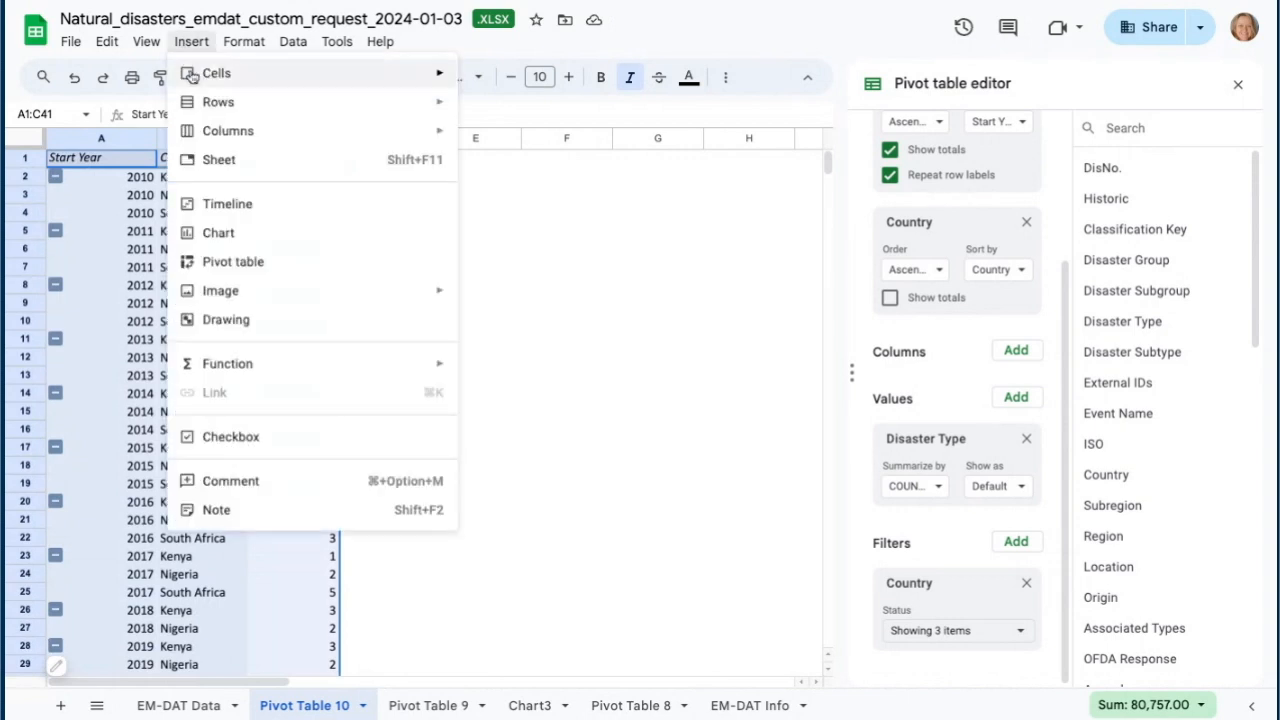
{"action": "left_click", "coordinate": [233, 234]}
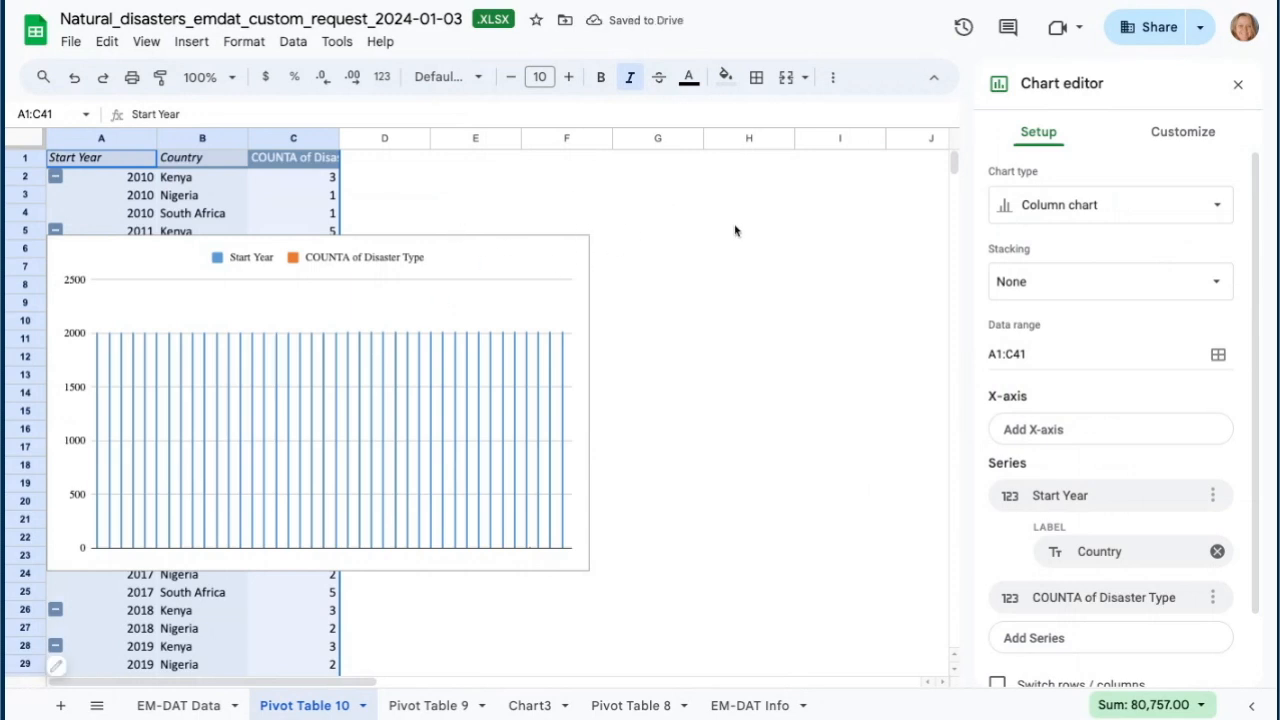
{"action": "left_click", "coordinate": [1220, 207]}
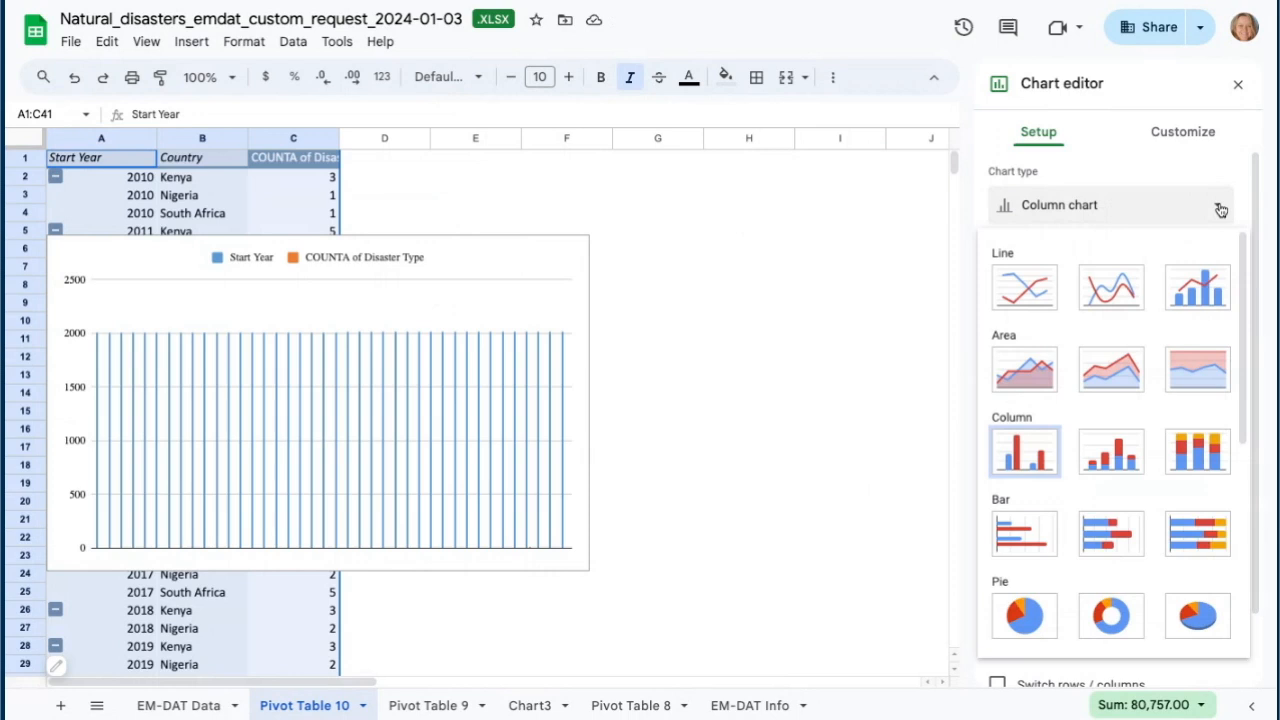
{"action": "left_click", "coordinate": [1026, 290]}
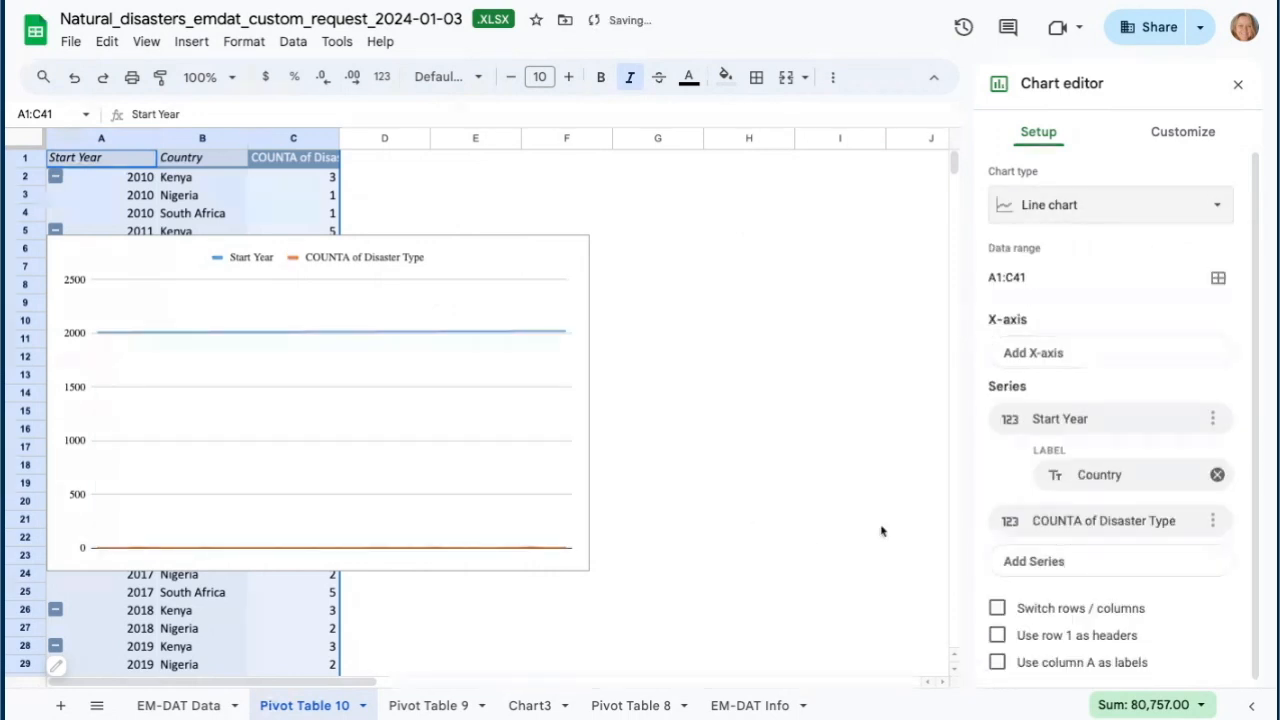
{"action": "left_click", "coordinate": [999, 608]}
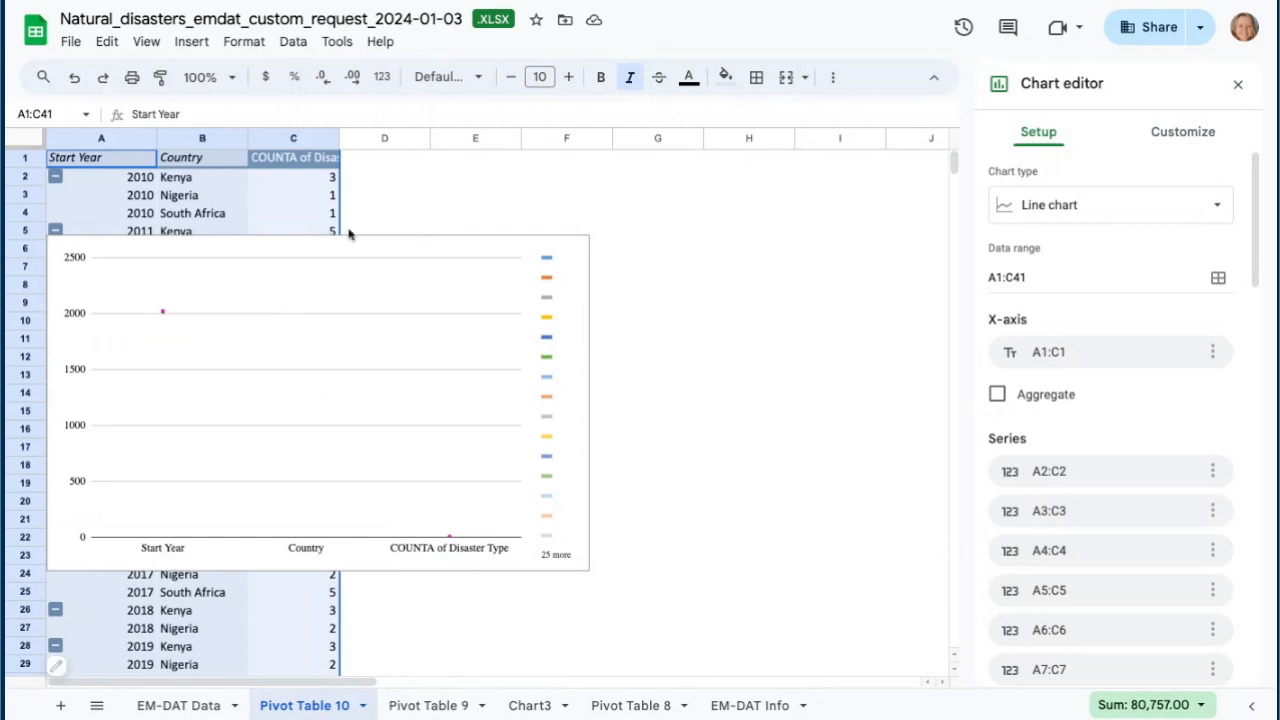
{"action": "left_click", "coordinate": [575, 254]}
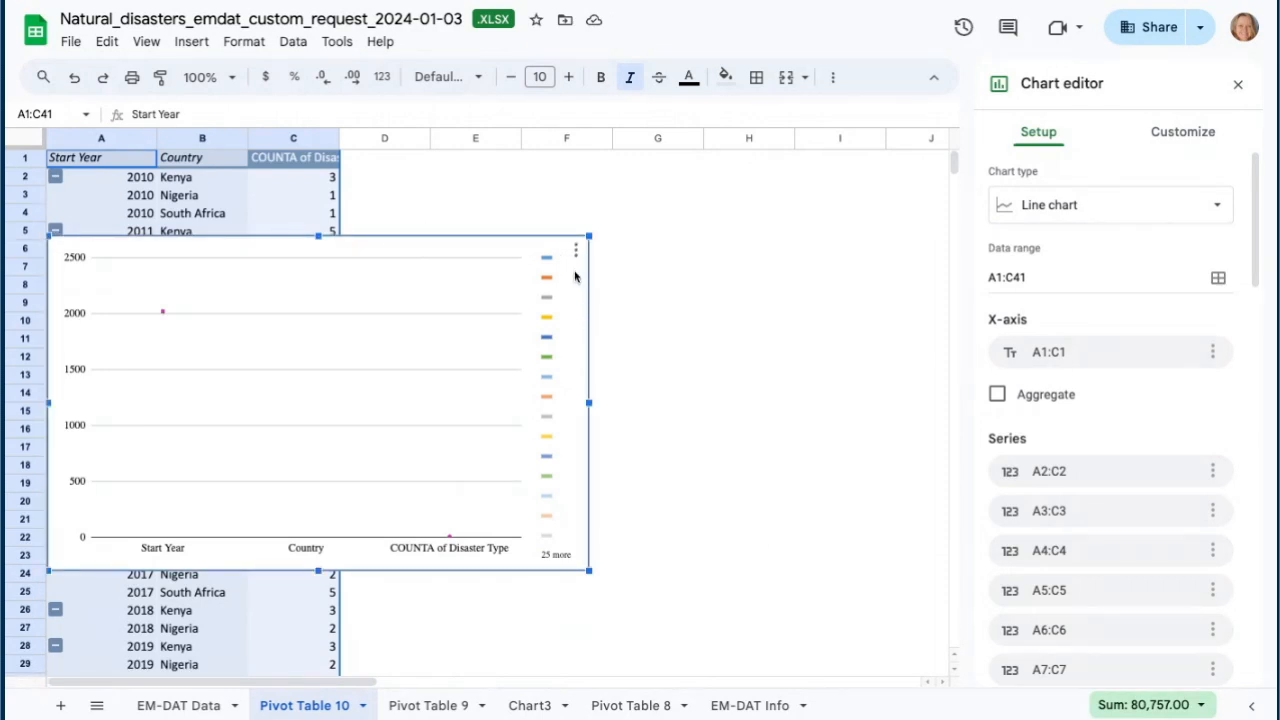
{"action": "left_click", "coordinate": [576, 252]}
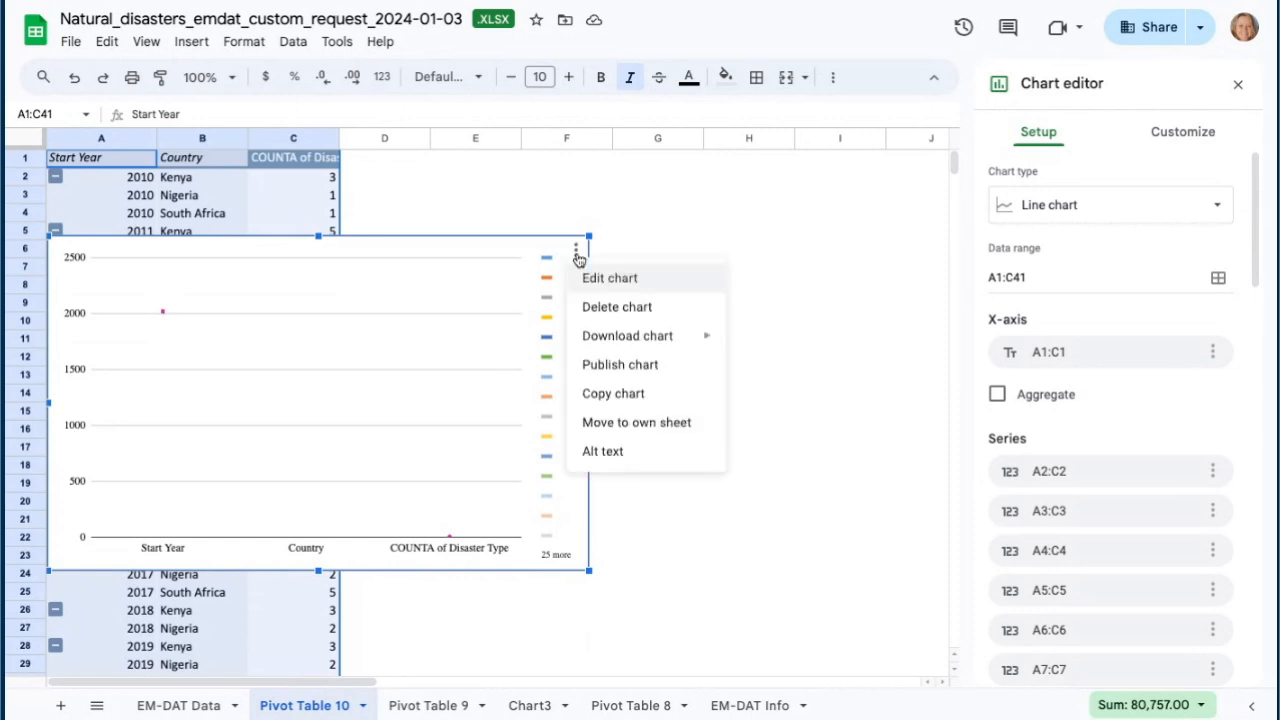
{"action": "left_click", "coordinate": [609, 308]}
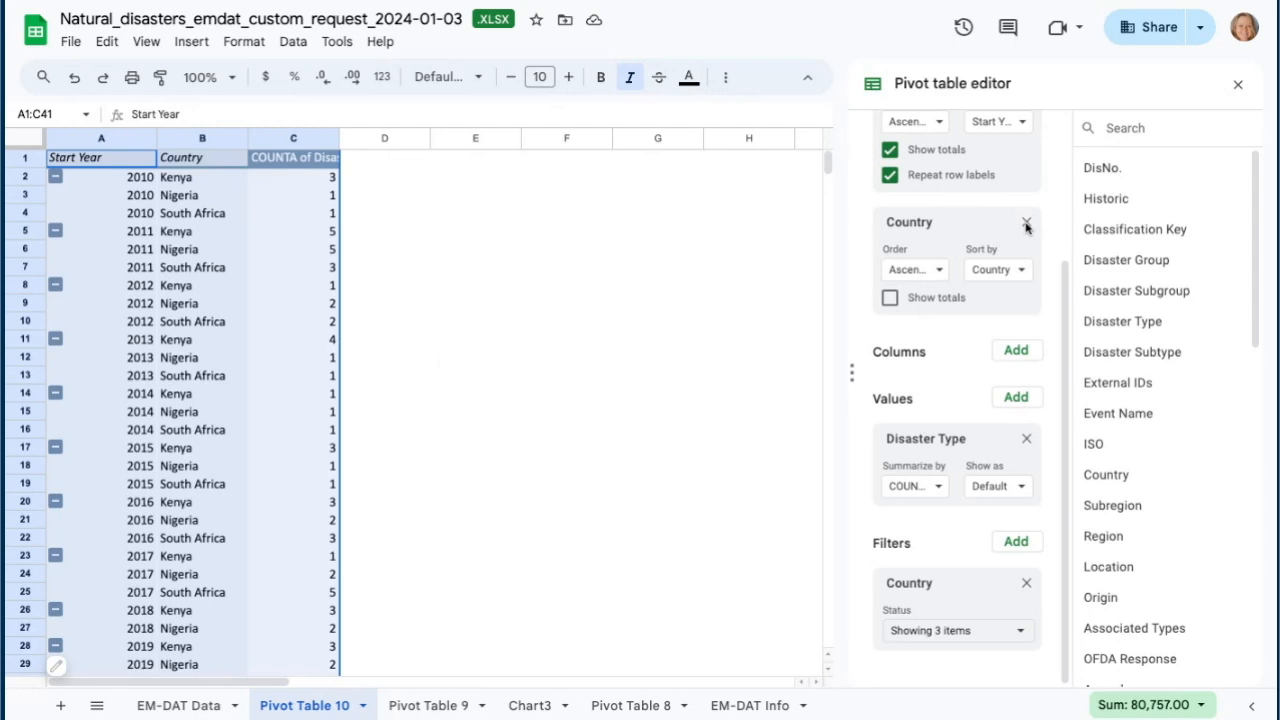
- Move Country from the row groupings into the pivot table columns
{"action": "scroll", "coordinate": [1022, 228], "scroll_direction": "up", "scroll_amount": 2}
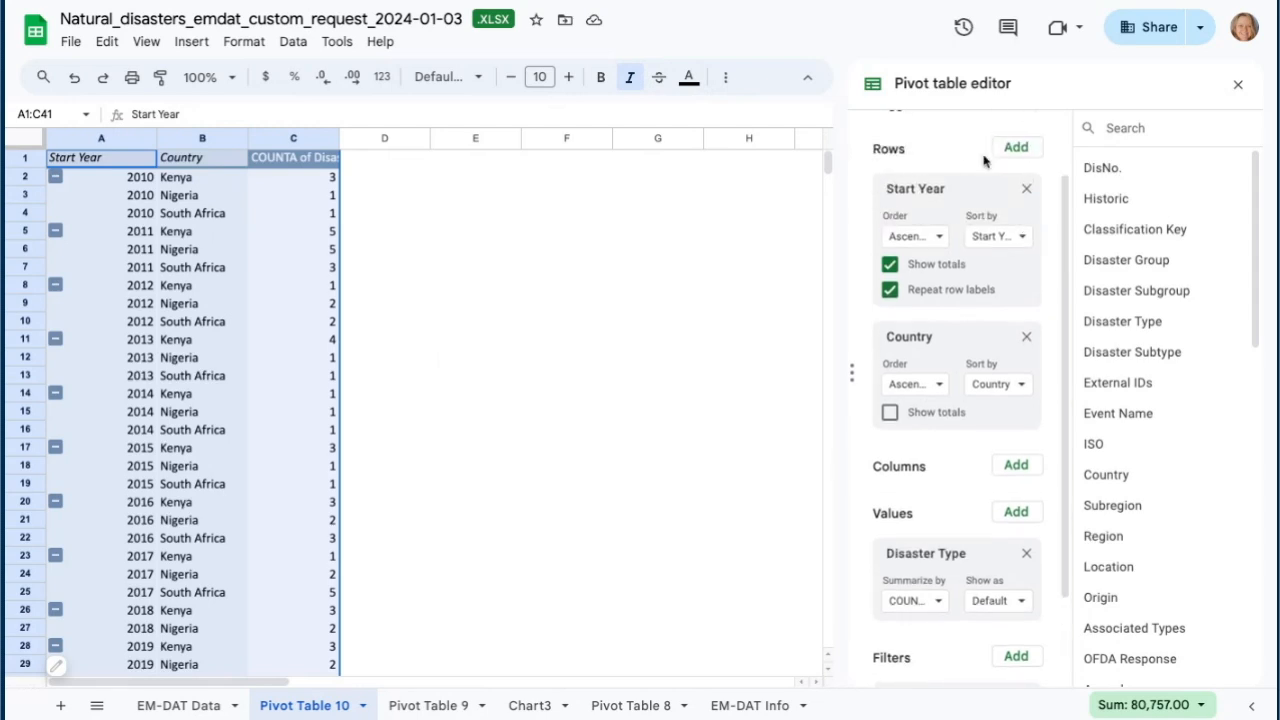
{"action": "left_click", "coordinate": [1025, 341]}
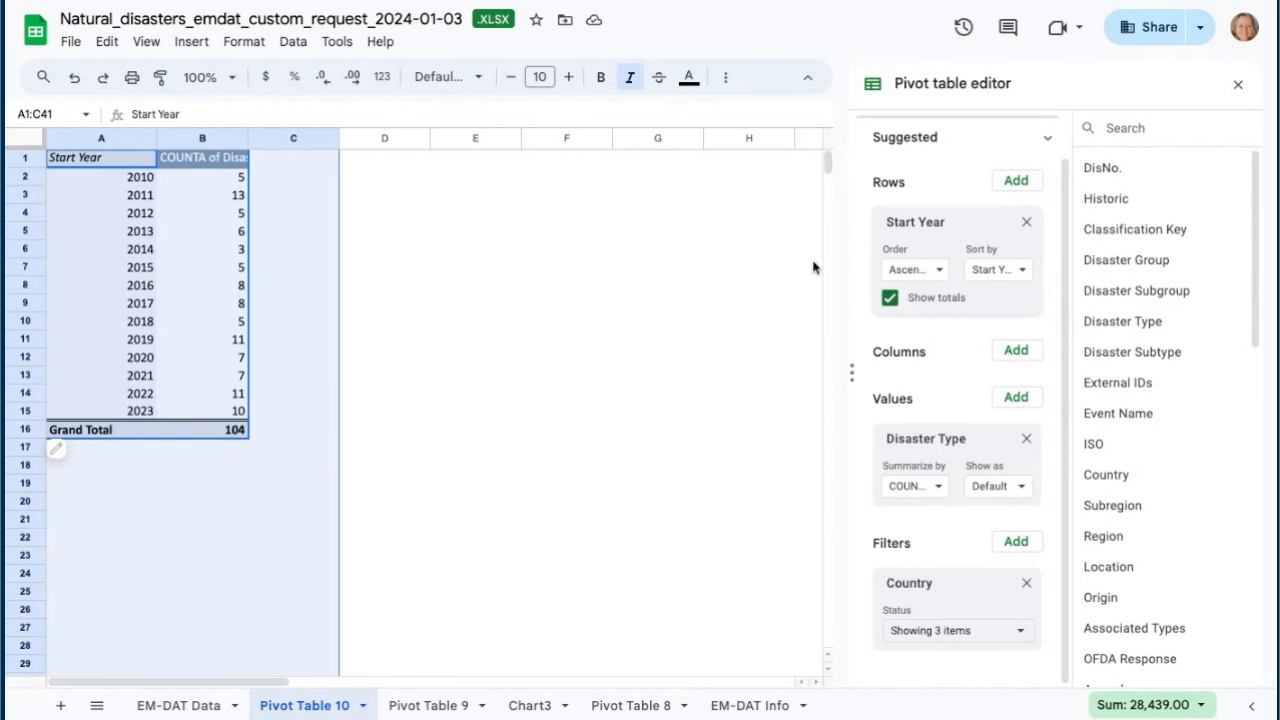
{"action": "left_click", "coordinate": [1016, 352]}
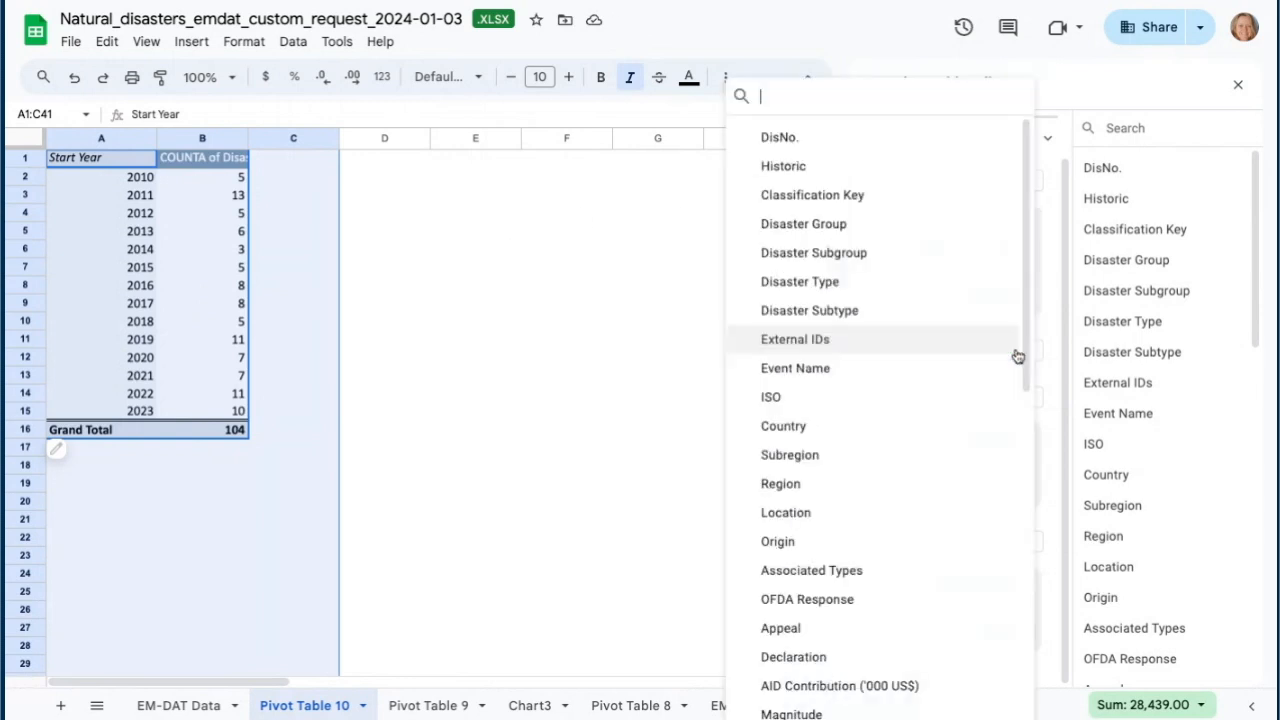
{"action": "left_click", "coordinate": [783, 426]}
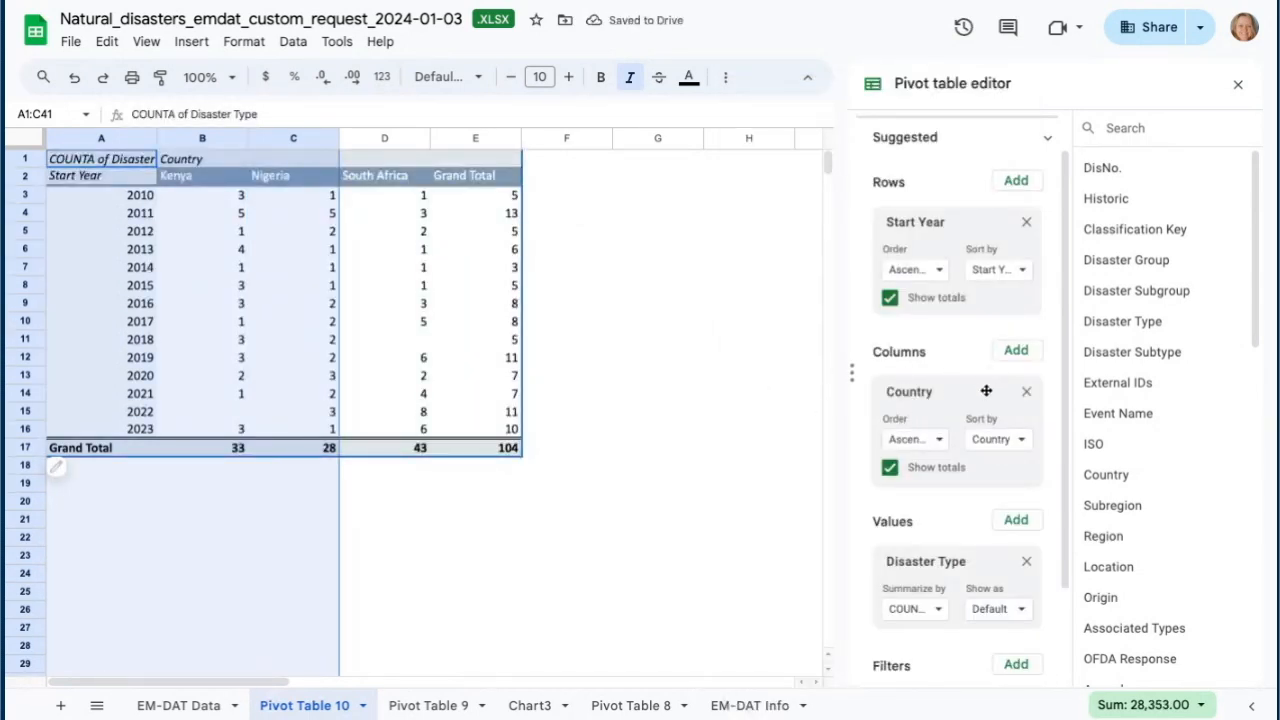
- Turn off totals for the Country column grouping
{"action": "scroll", "coordinate": [308, 337], "scroll_direction": "down", "scroll_amount": 2}
{"action": "scroll", "coordinate": [308, 337], "scroll_direction": "up", "scroll_amount": 2}
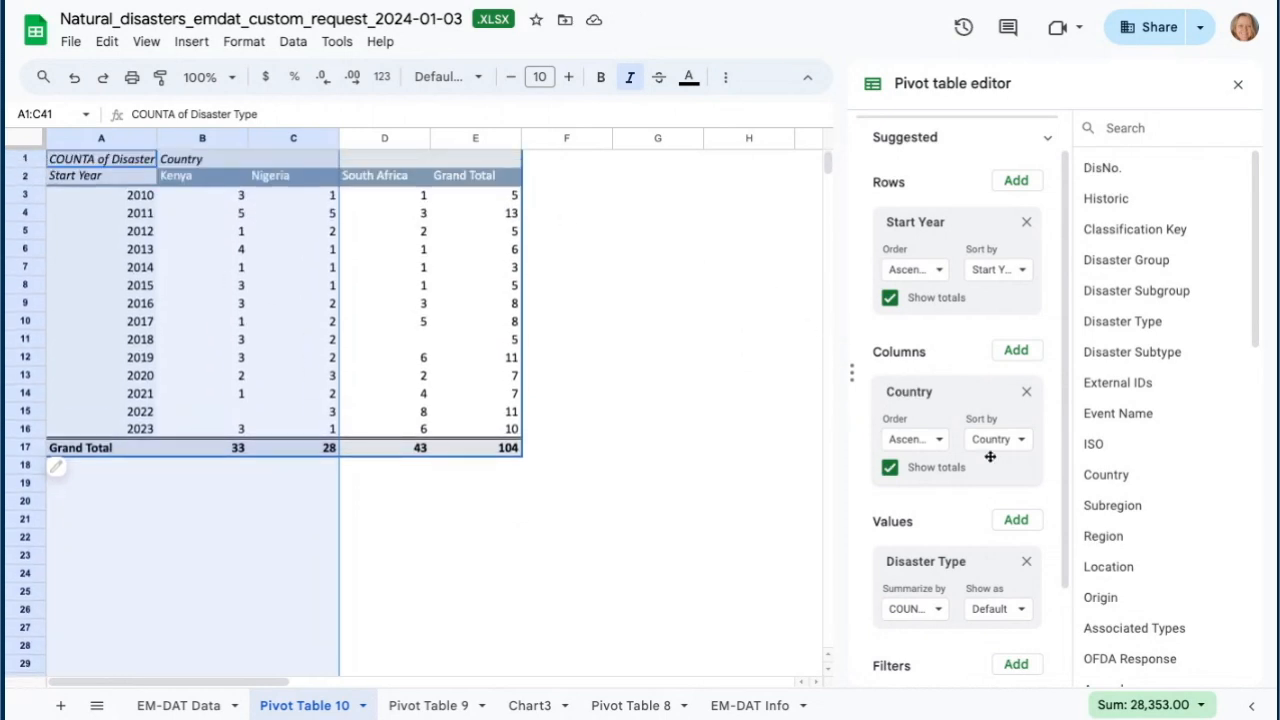
{"action": "scroll", "coordinate": [990, 460], "scroll_direction": "down", "scroll_amount": 2}
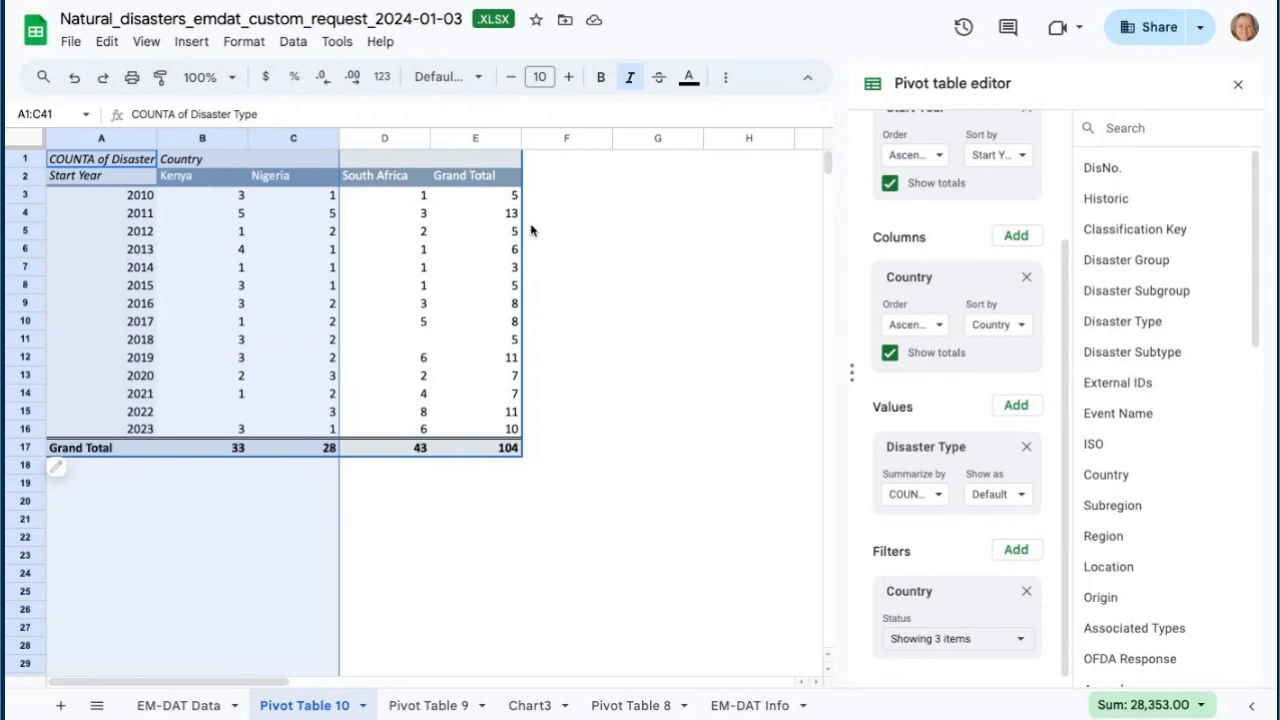
{"action": "left_click", "coordinate": [890, 353]}
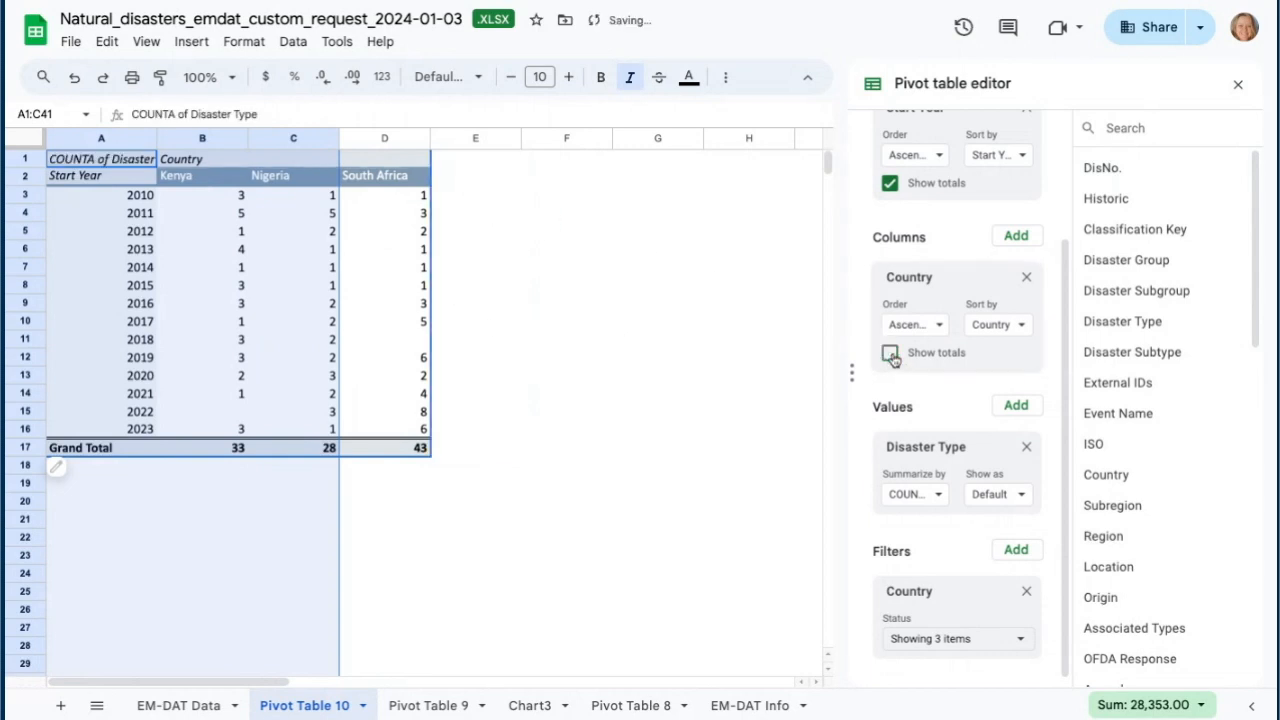
- Insert a line chart of disasters per year for Kenya, Nigeria and South Africa from range A2:D16
{"action": "left_click", "coordinate": [540, 275]}
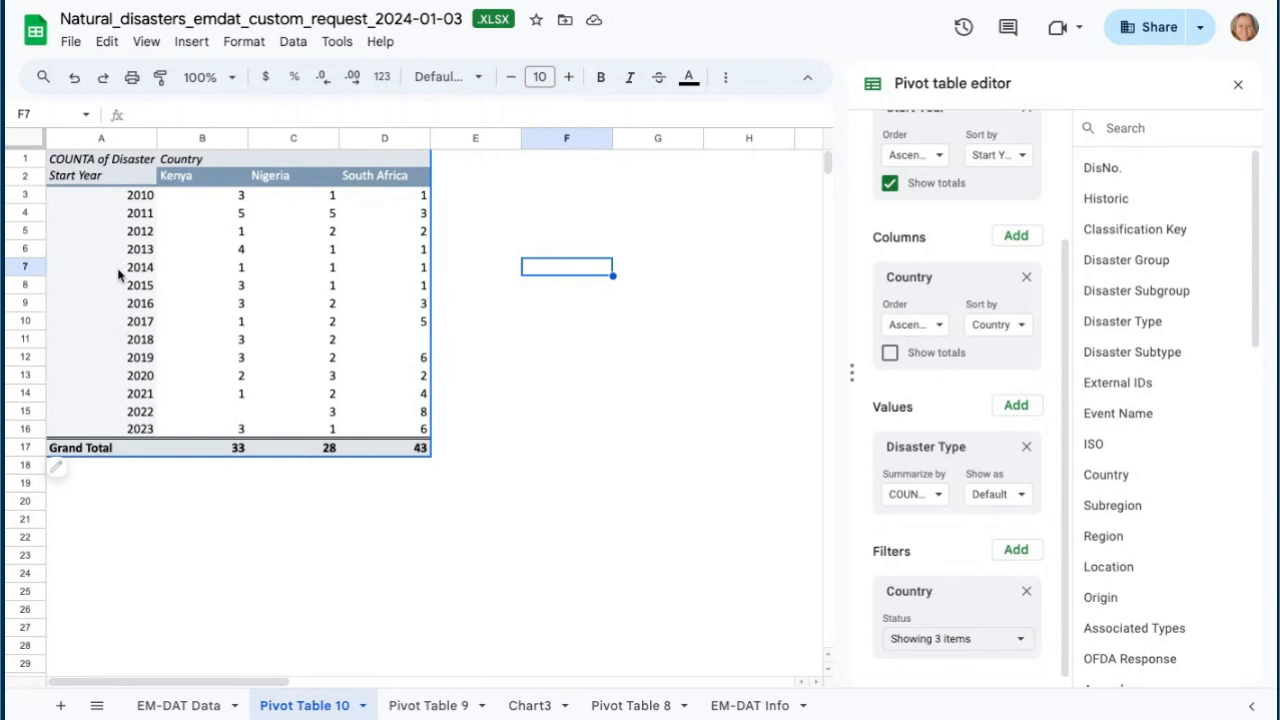
{"action": "left_click", "coordinate": [84, 177]}
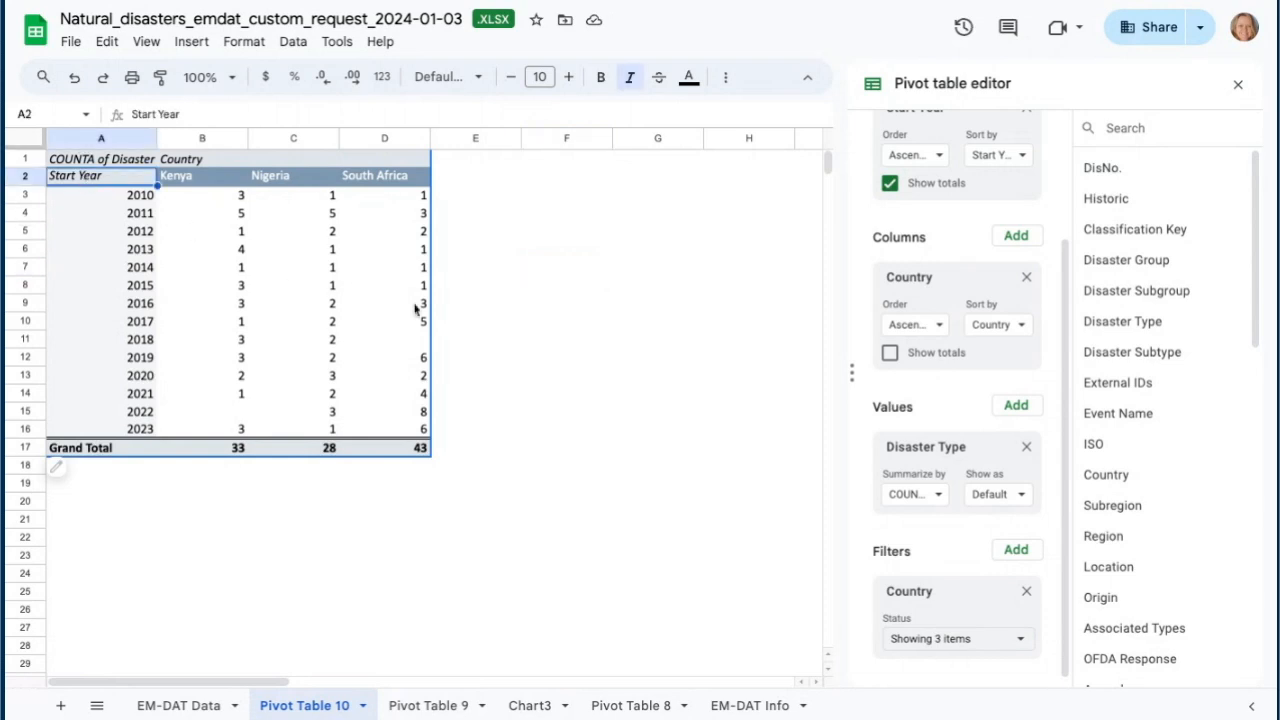
{"action": "left_click", "coordinate": [424, 430], "text": "shift"}
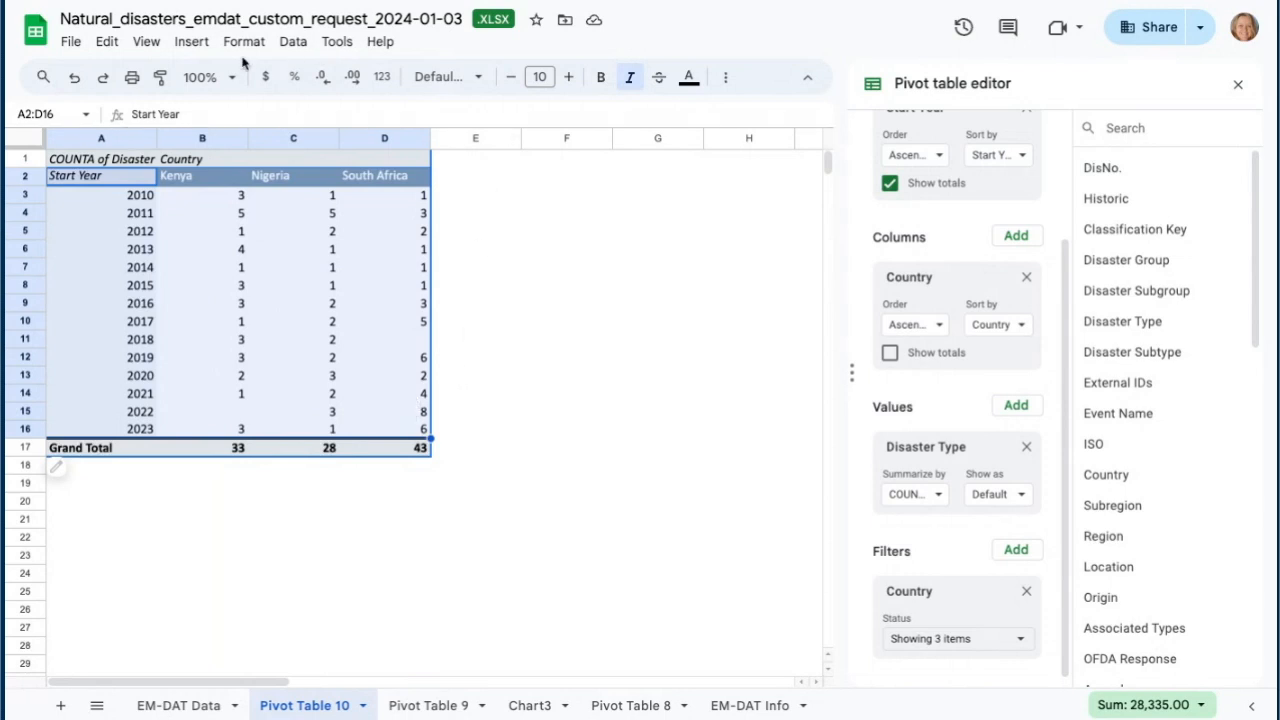
{"action": "left_click", "coordinate": [192, 44]}
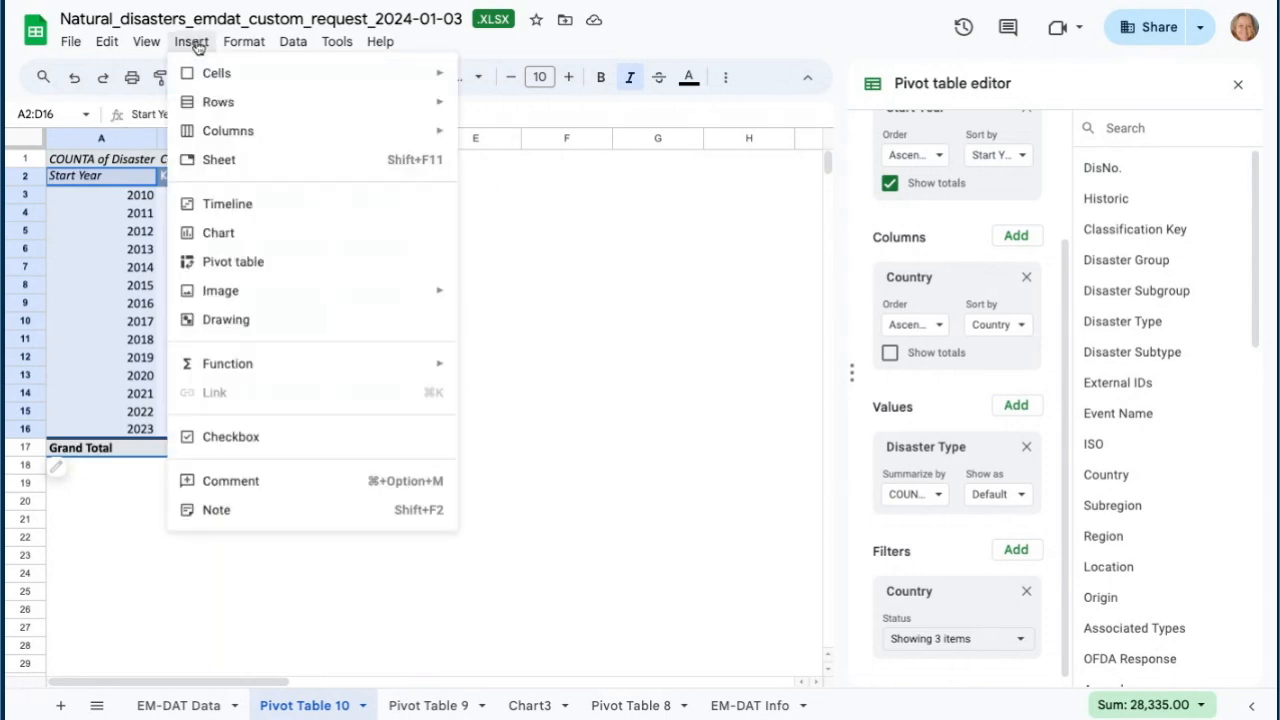
{"action": "left_click", "coordinate": [238, 232]}
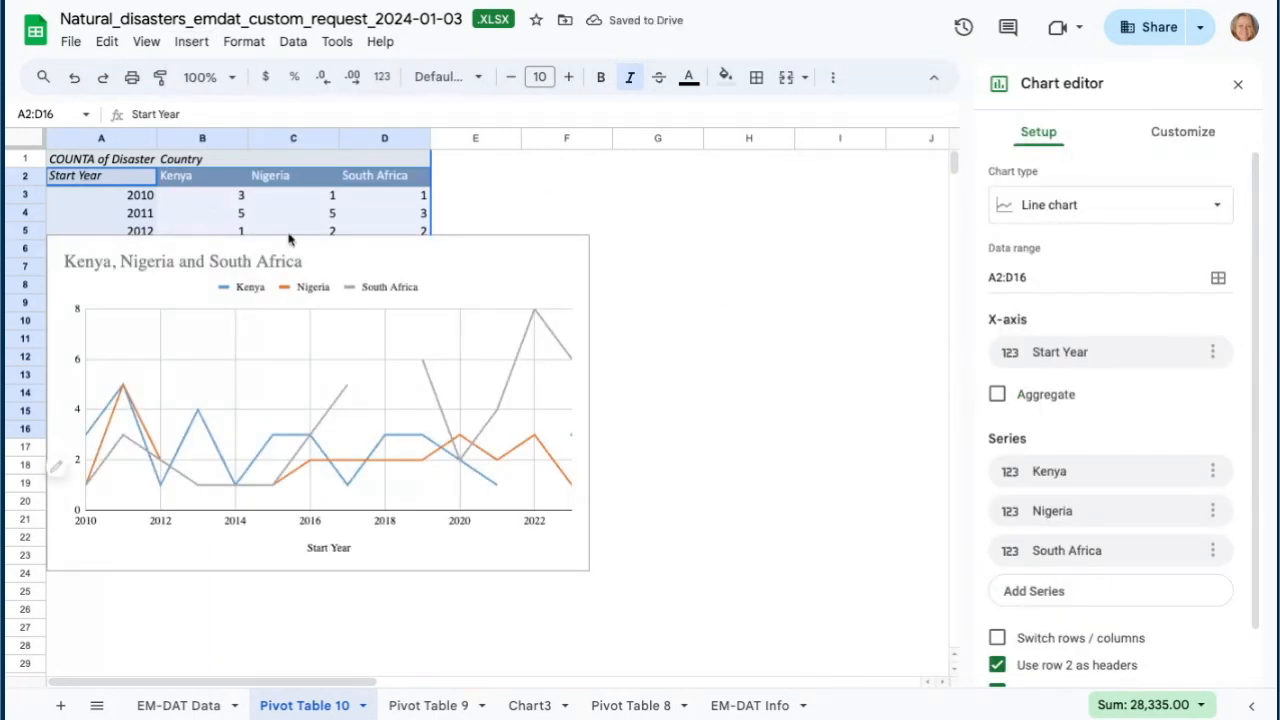
- Move the line chart to the right of the pivot table
{"action": "left_click", "coordinate": [500, 255]}
{"action": "left_click_drag", "start_coordinate": [482, 249], "coordinate": [600, 324]}
{"action": "left_click_drag", "start_coordinate": [760, 234], "coordinate": [894, 159]}
{"action": "scroll", "coordinate": [740, 634], "scroll_direction": "right", "scroll_amount": 3}
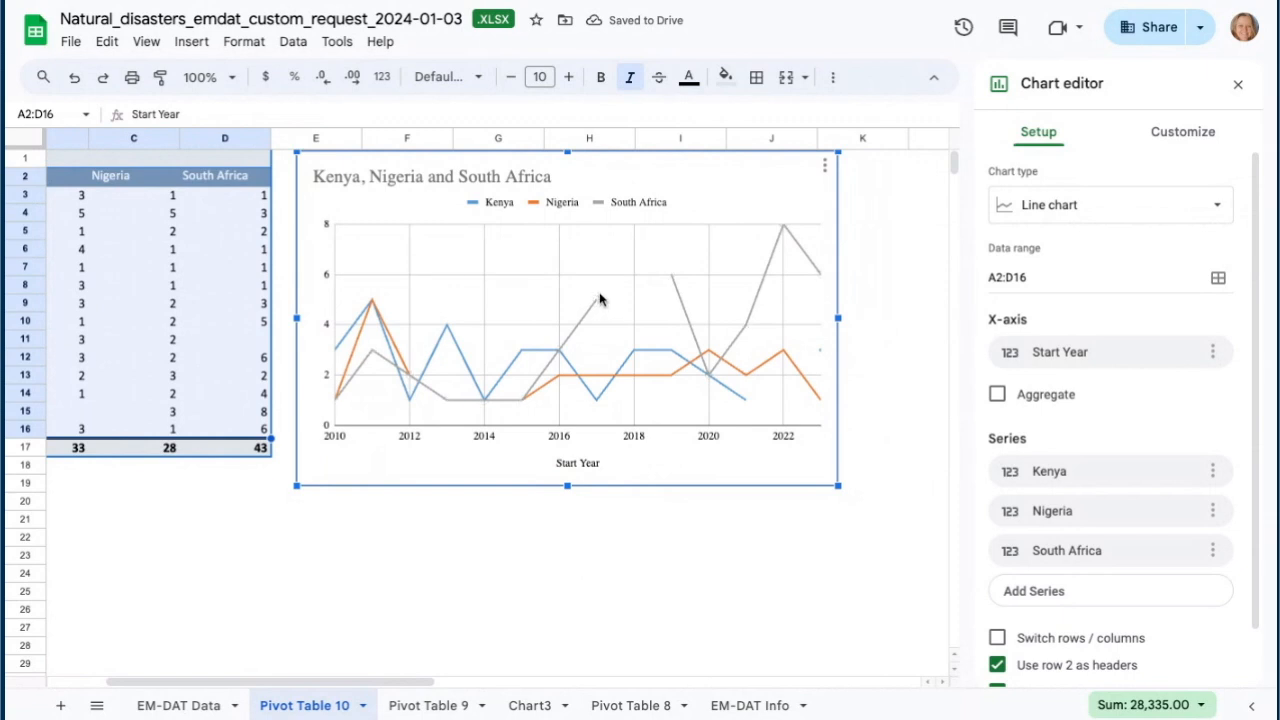
- Check the blank year cells in the pivot table and move the line chart below the table, around row 20
{"action": "left_click", "coordinate": [595, 308]}
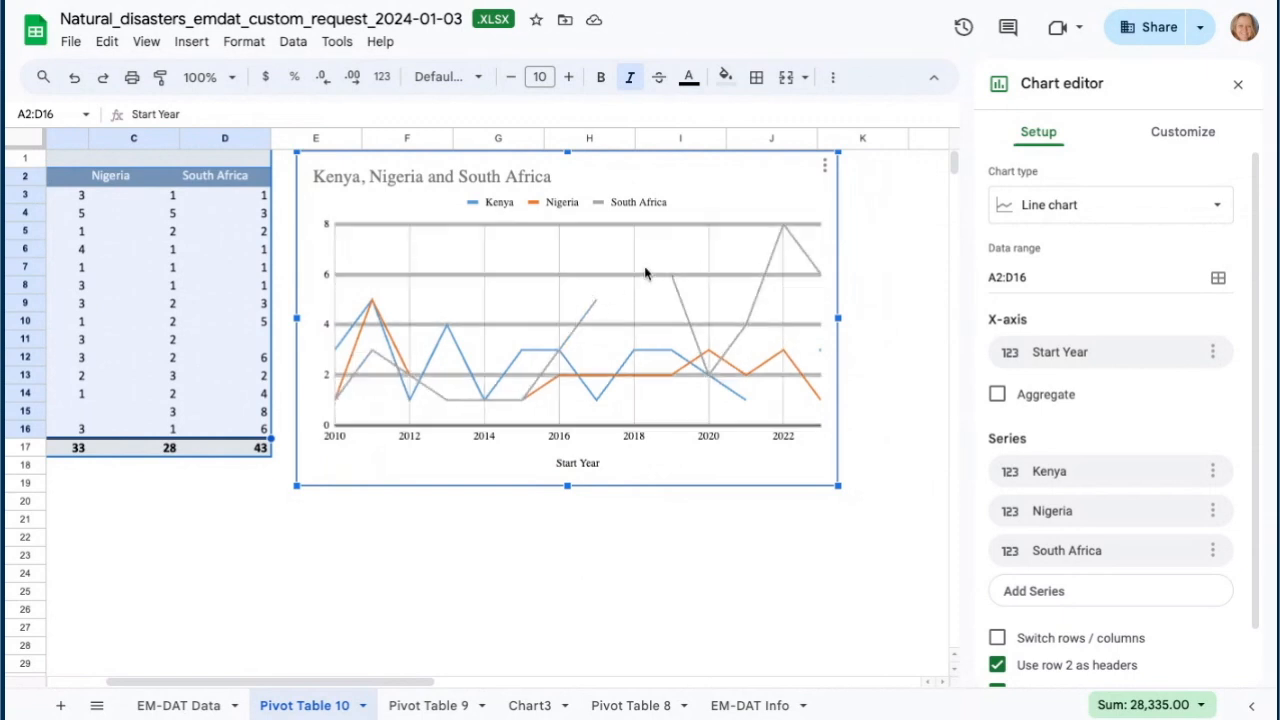
{"action": "scroll", "coordinate": [362, 589], "scroll_direction": "left", "scroll_amount": 1}
{"action": "scroll", "coordinate": [362, 589], "scroll_direction": "left", "scroll_amount": 2}
{"action": "scroll", "coordinate": [362, 589], "scroll_direction": "up", "scroll_amount": 1}
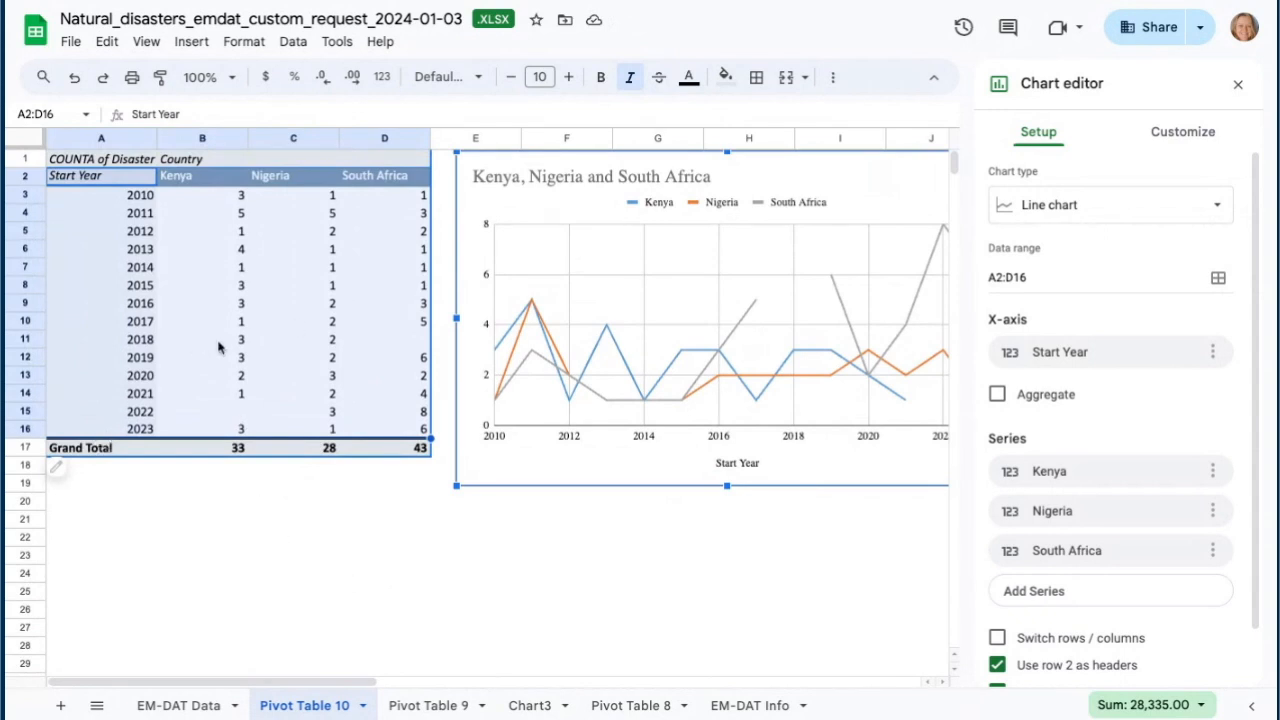
{"action": "left_click", "coordinate": [246, 418]}
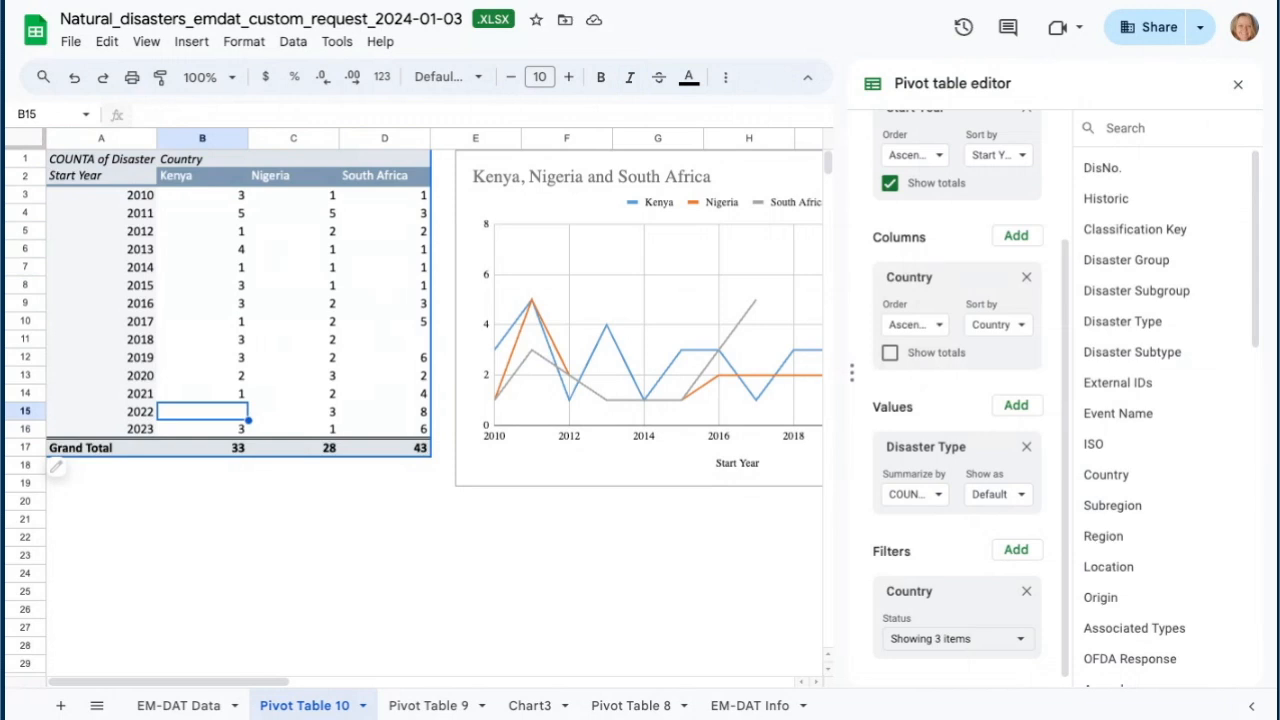
{"action": "left_click", "coordinate": [425, 341]}
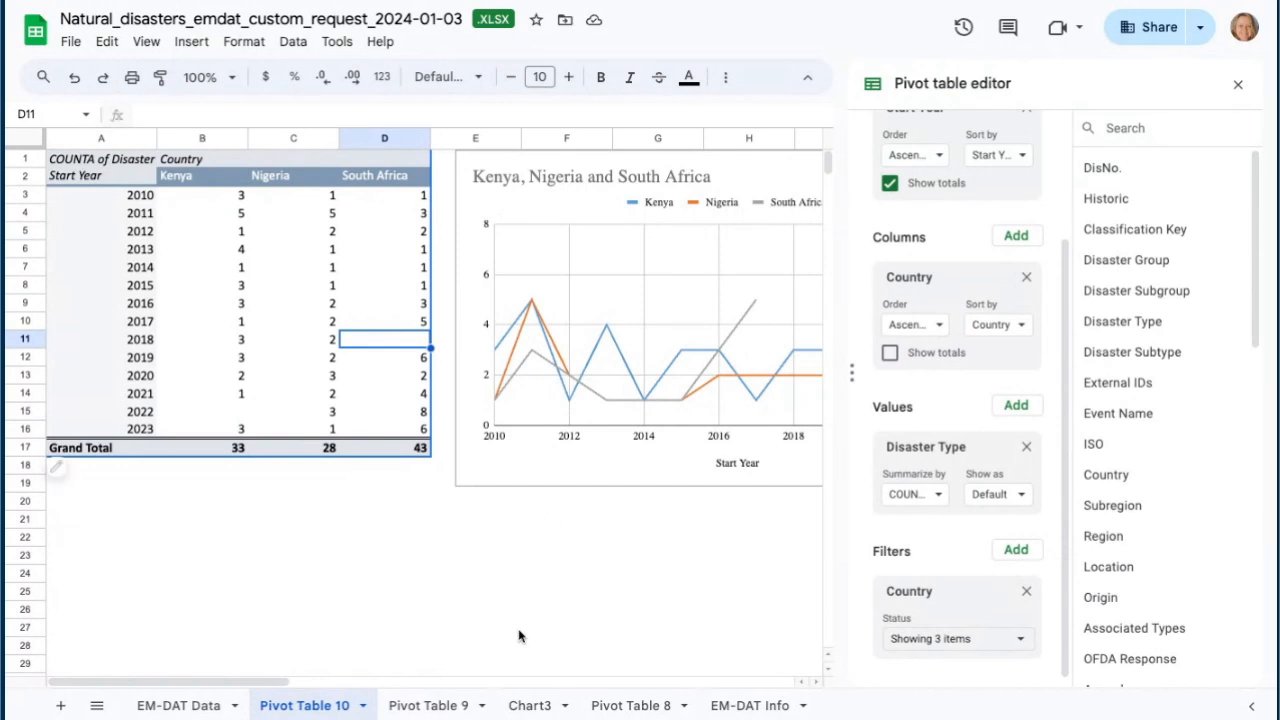
{"action": "left_click", "coordinate": [560, 609]}
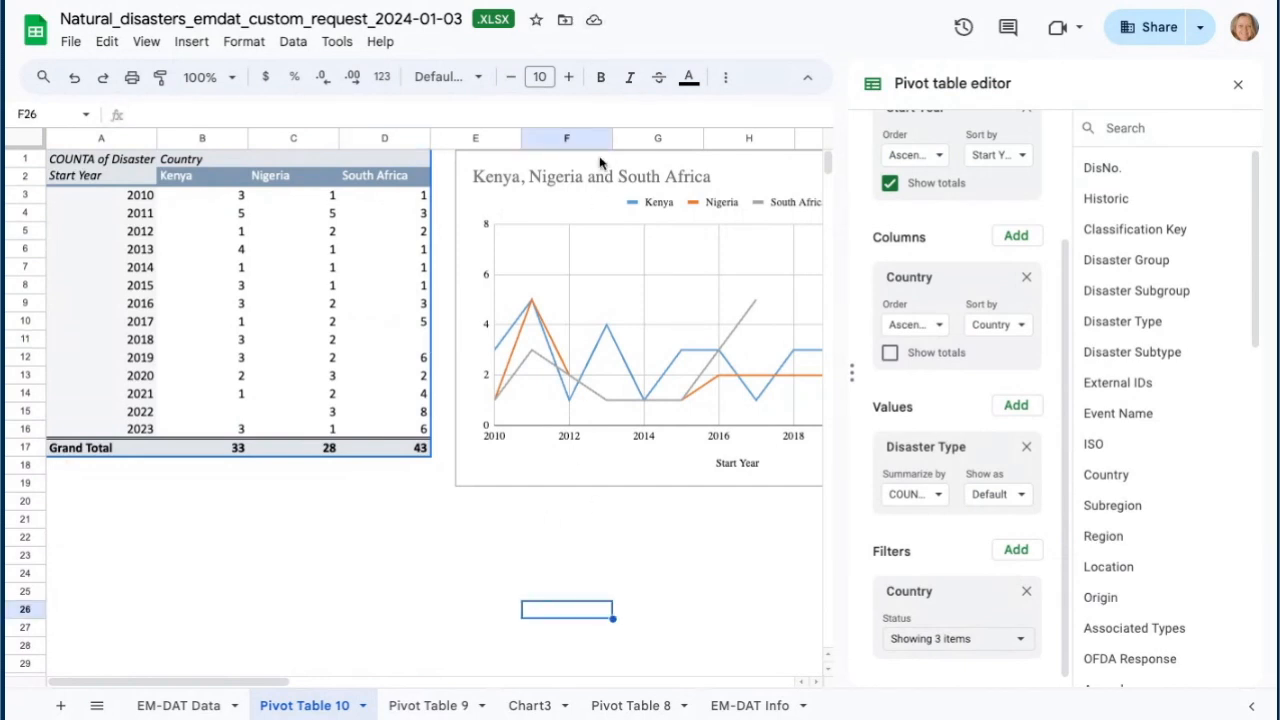
{"action": "left_click", "coordinate": [665, 165]}
{"action": "left_click_drag", "start_coordinate": [687, 162], "coordinate": [492, 508]}
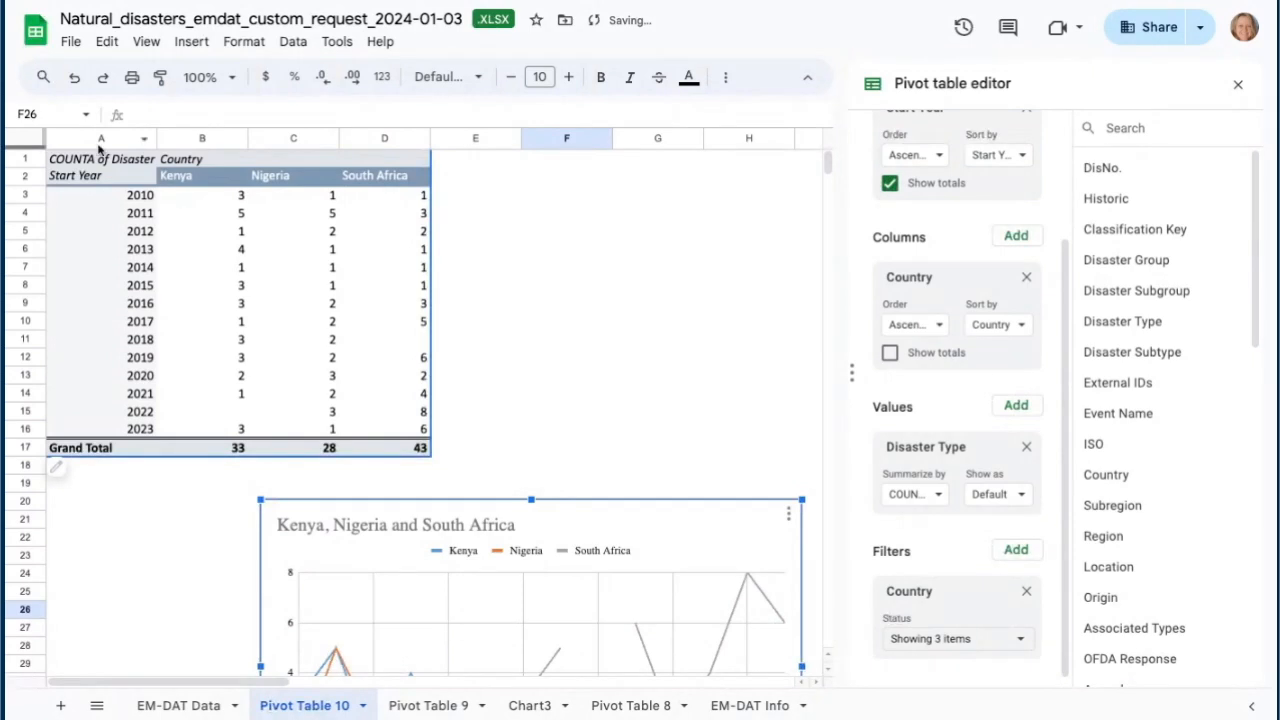
- Copy the whole pivot table range A1:D17
{"action": "left_click", "coordinate": [72, 178]}
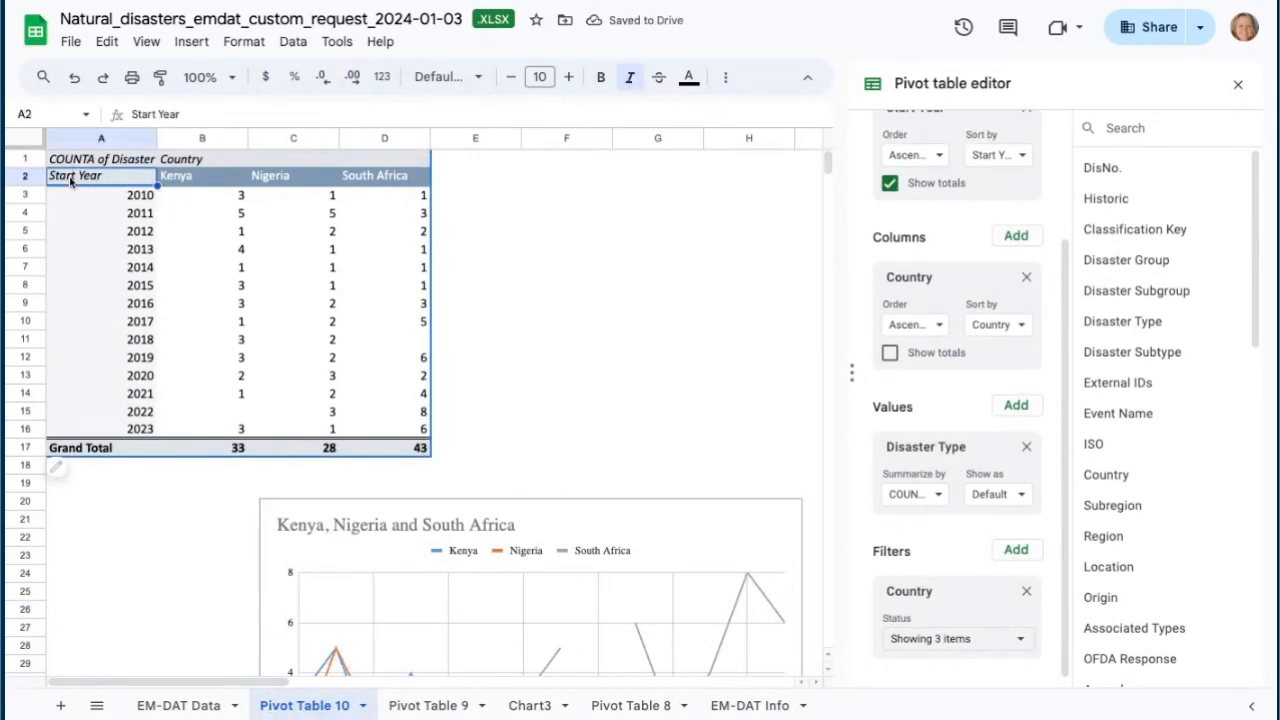
{"action": "left_click", "coordinate": [76, 155]}
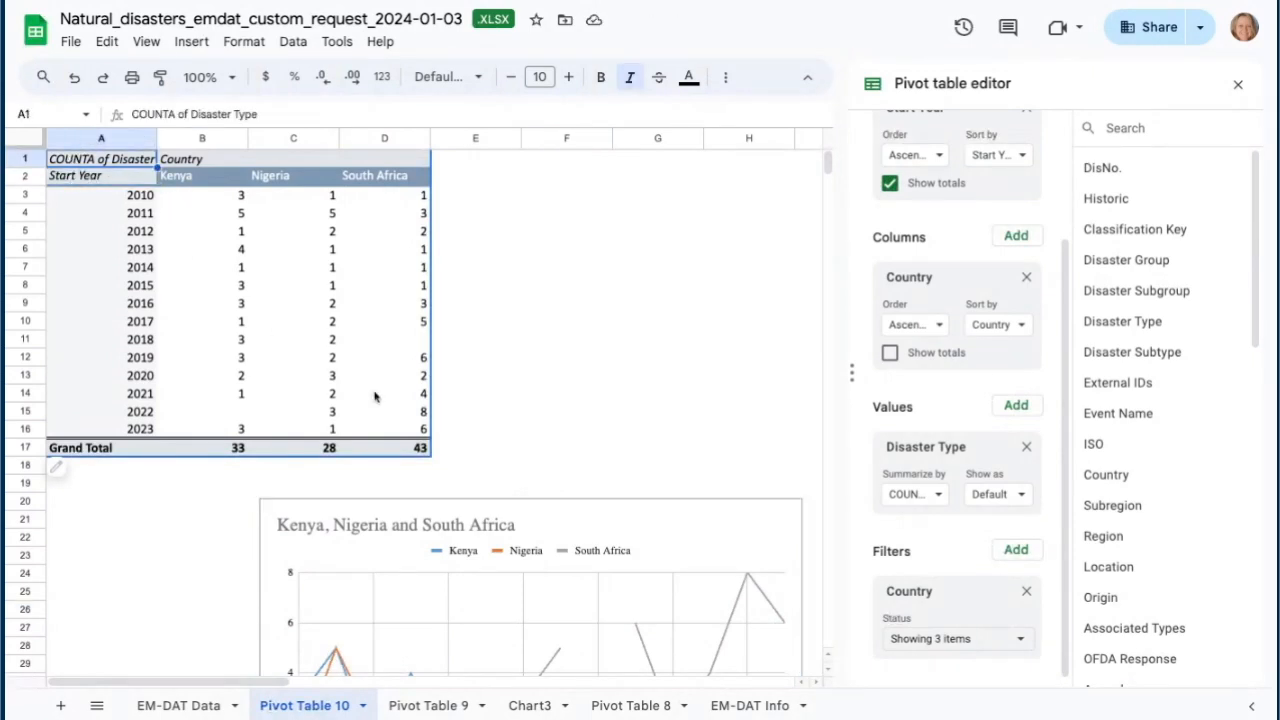
{"action": "left_click", "coordinate": [419, 451], "text": "shift"}
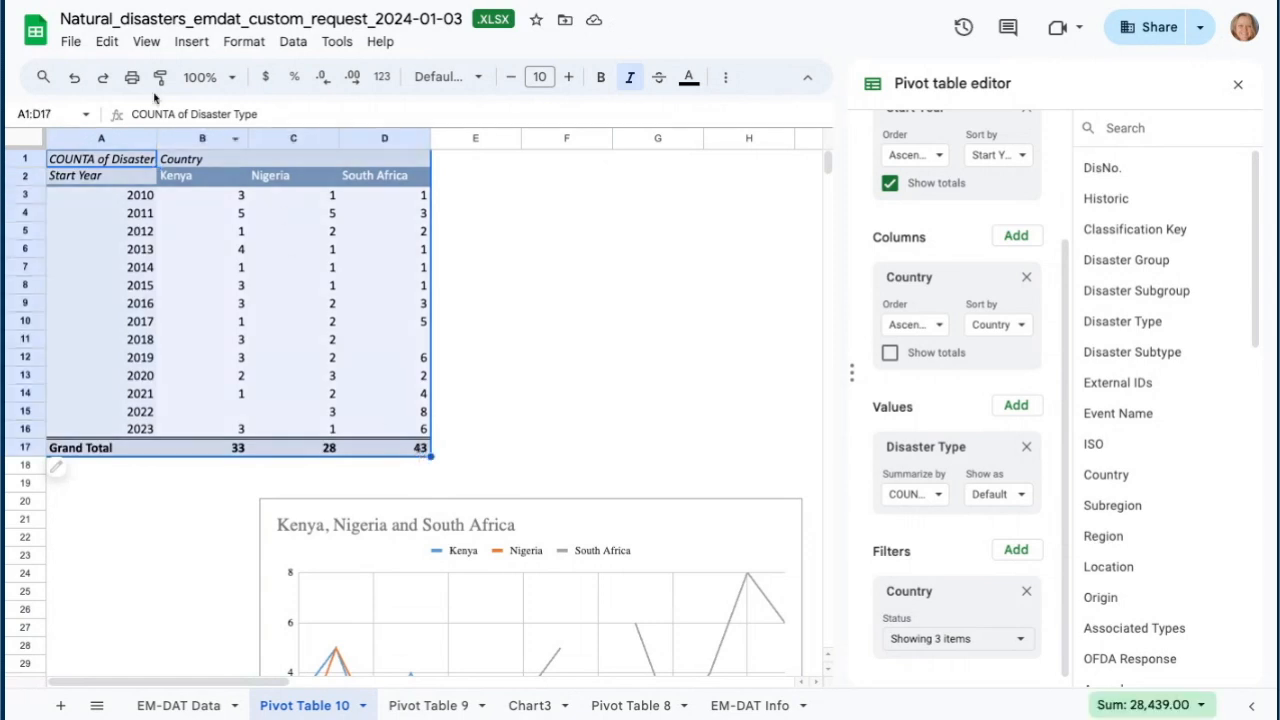
{"action": "left_click", "coordinate": [108, 41]}
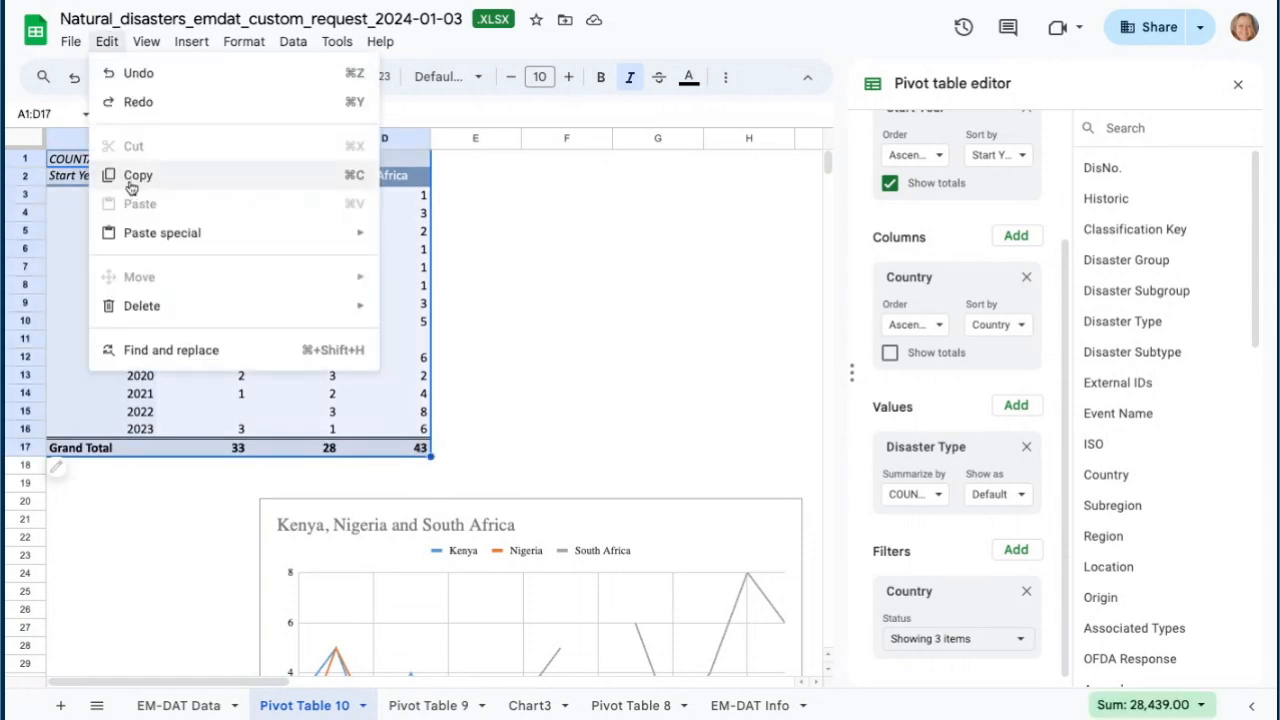
{"action": "left_click", "coordinate": [128, 175]}
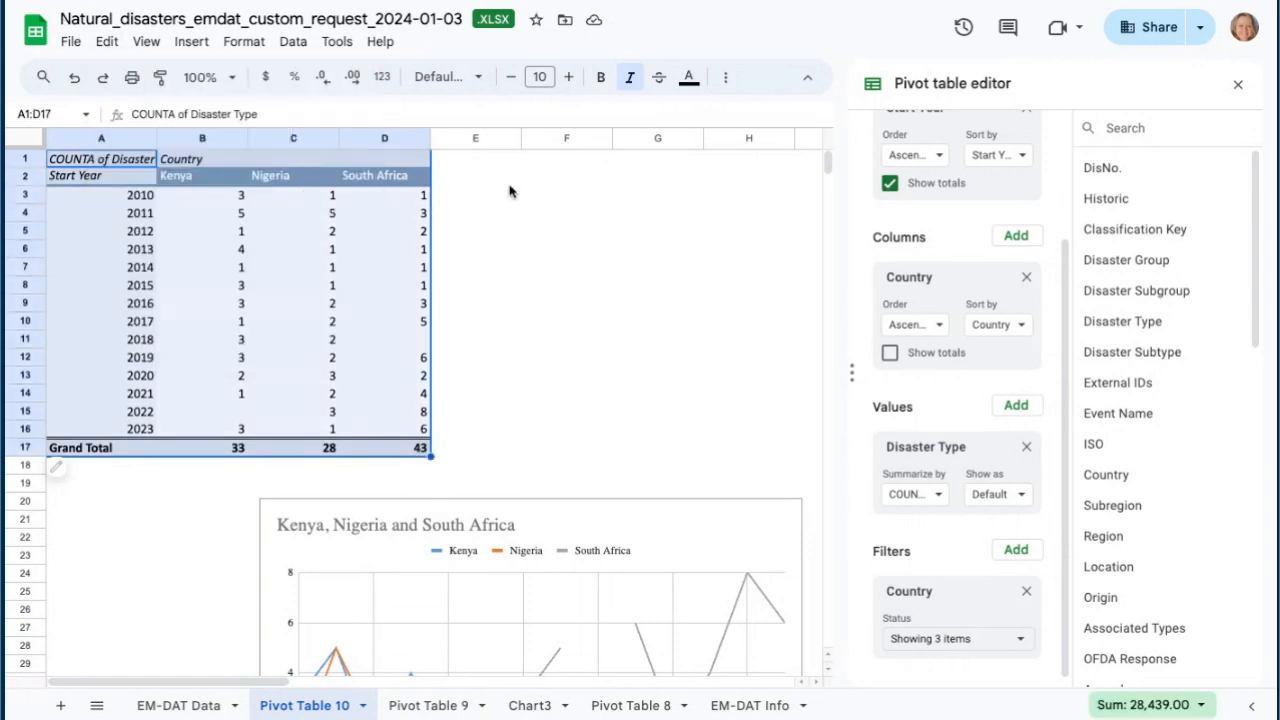
- Paste the copied pivot table as values only starting at cell F1
{"action": "left_click", "coordinate": [573, 166]}
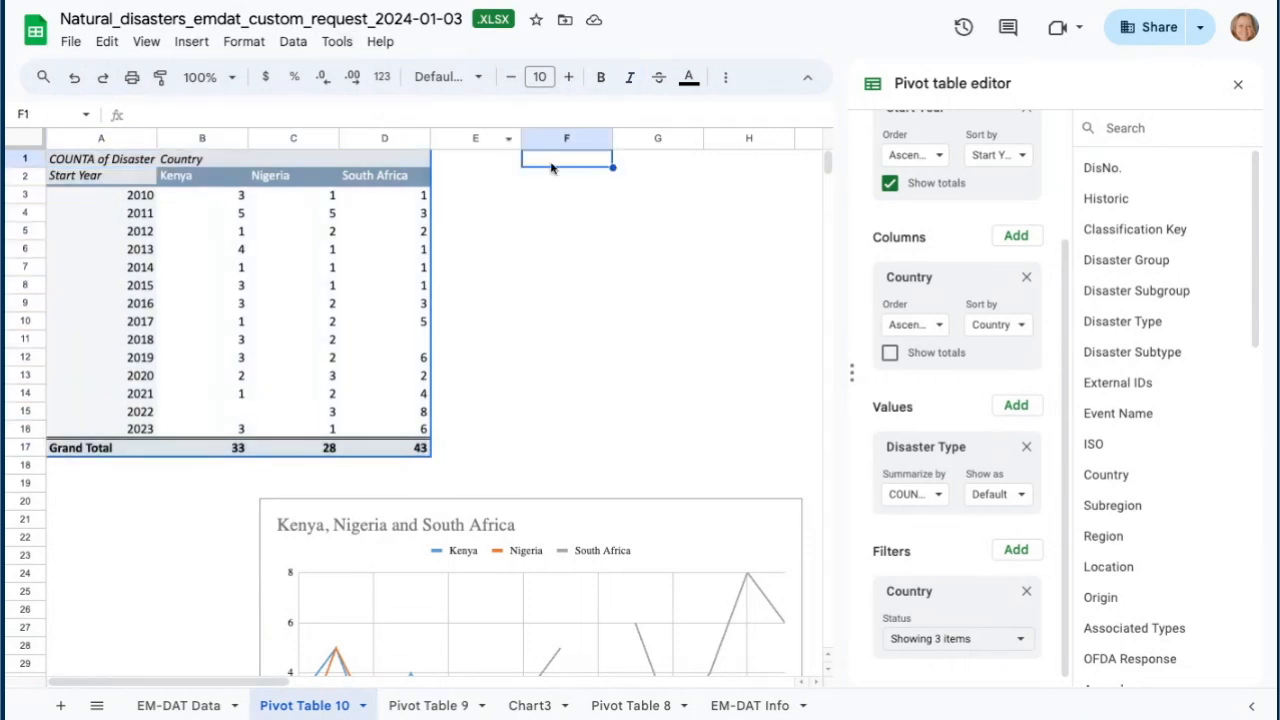
{"action": "right_click", "coordinate": [553, 162]}
{"action": "mouse_move", "coordinate": [567, 220]}
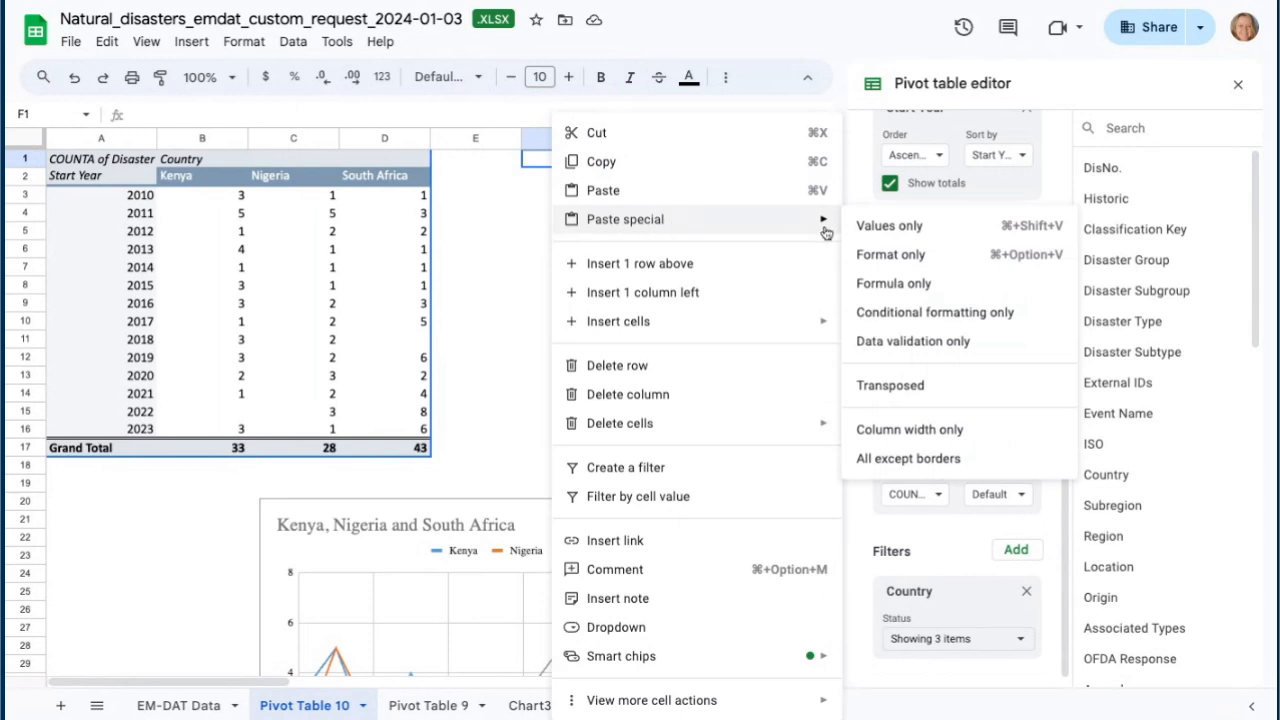
{"action": "left_click", "coordinate": [904, 229]}
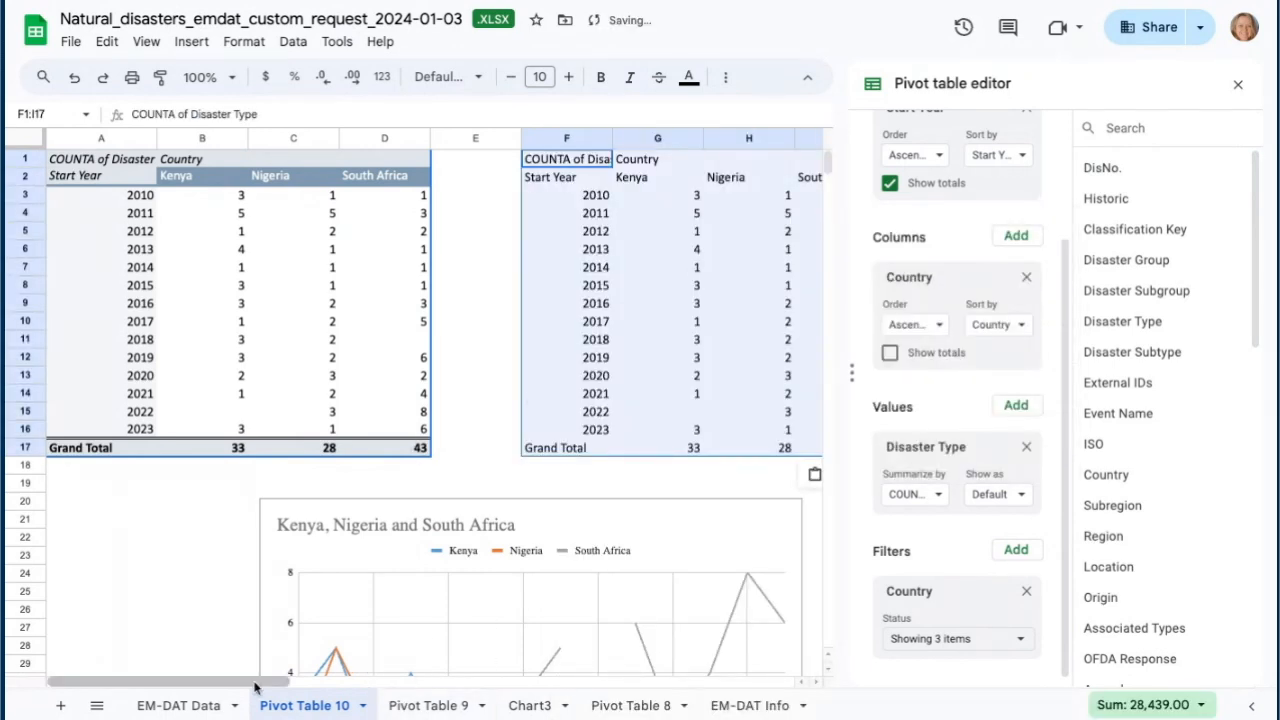
- Fill the blank cells G15 (Kenya 2022) and I11 (South Africa 2018) of the pasted table with 0
{"action": "scroll", "coordinate": [255, 686], "scroll_direction": "right", "scroll_amount": 3}
{"action": "left_click", "coordinate": [520, 305]}
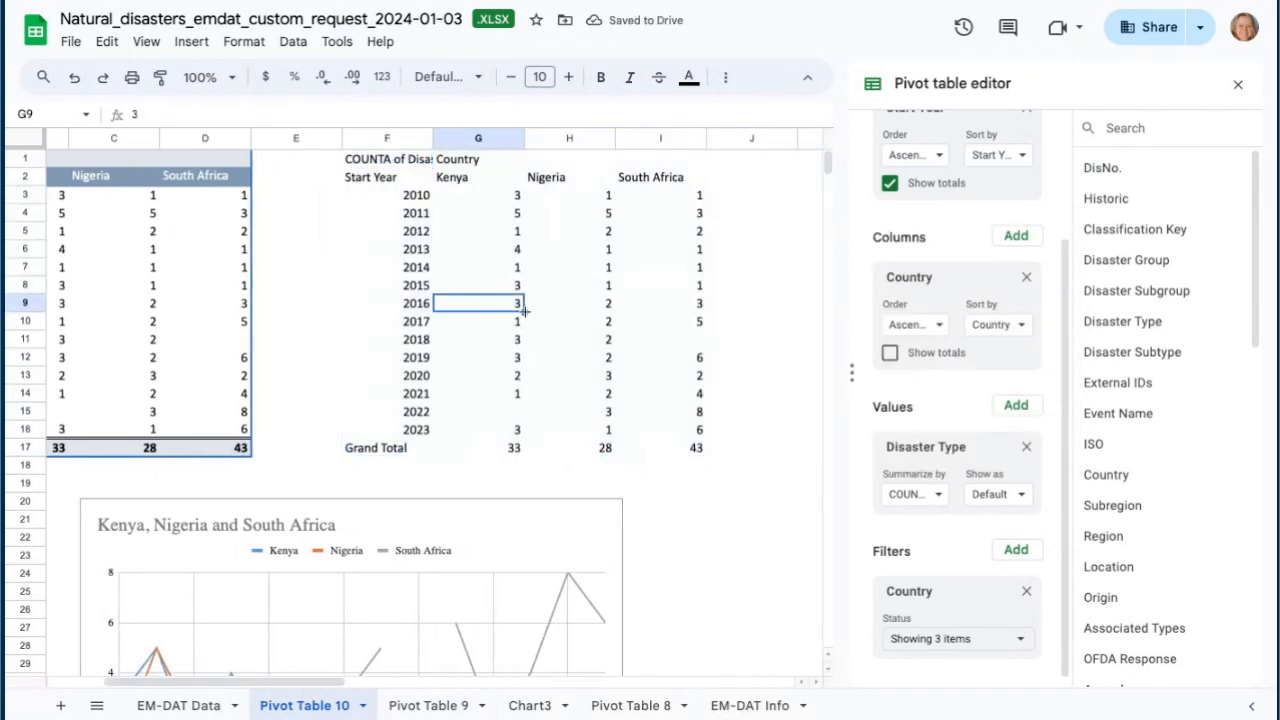
{"action": "left_click", "coordinate": [517, 417]}
{"action": "type", "text": "0"}
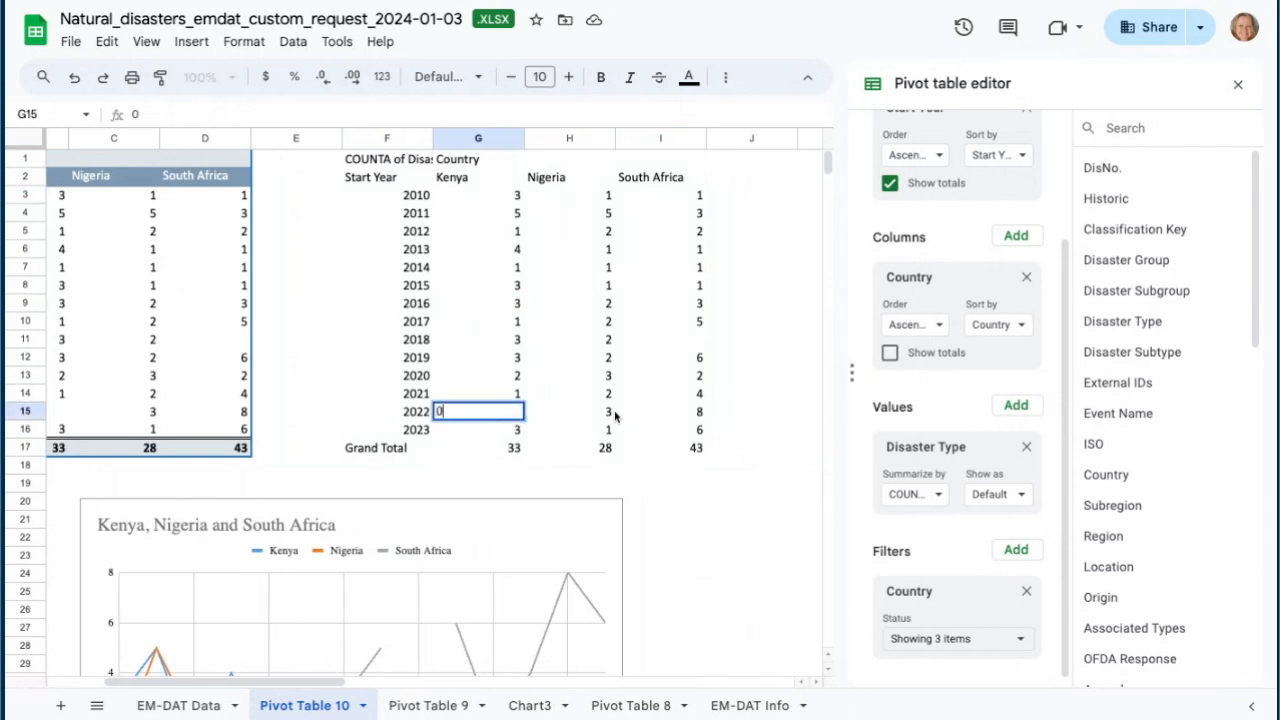
{"action": "left_click", "coordinate": [698, 342]}
{"action": "type", "text": "0"}
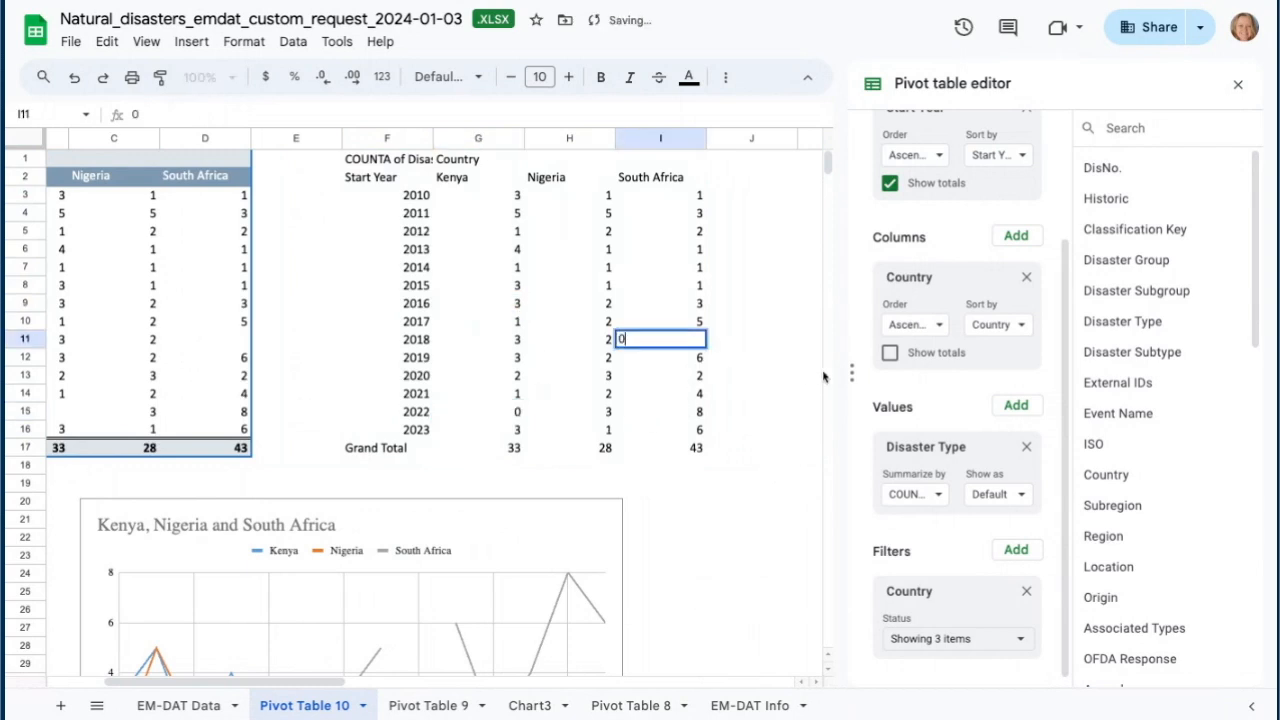
{"action": "left_click", "coordinate": [700, 466]}
- Insert a line chart from the pasted values range F2:I16
{"action": "scroll", "coordinate": [506, 562], "scroll_direction": "down", "scroll_amount": 3}
{"action": "scroll", "coordinate": [474, 543], "scroll_direction": "up", "scroll_amount": 3}
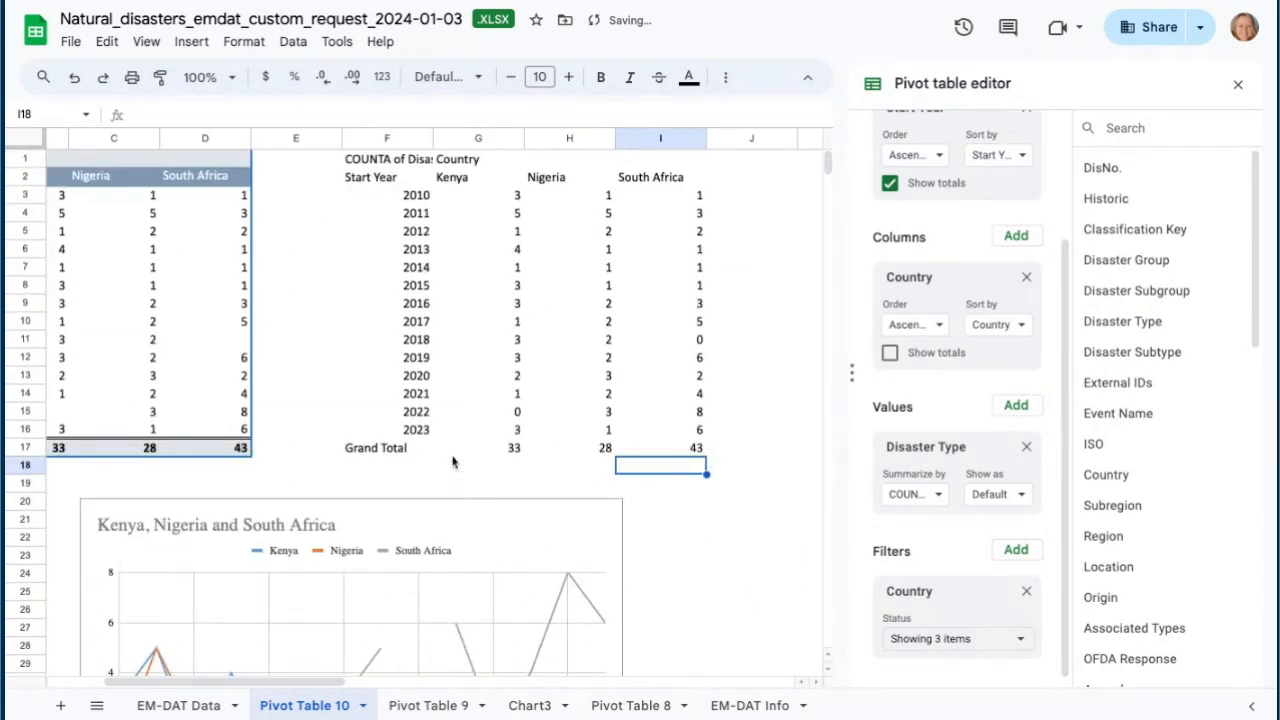
{"action": "left_click", "coordinate": [374, 180]}
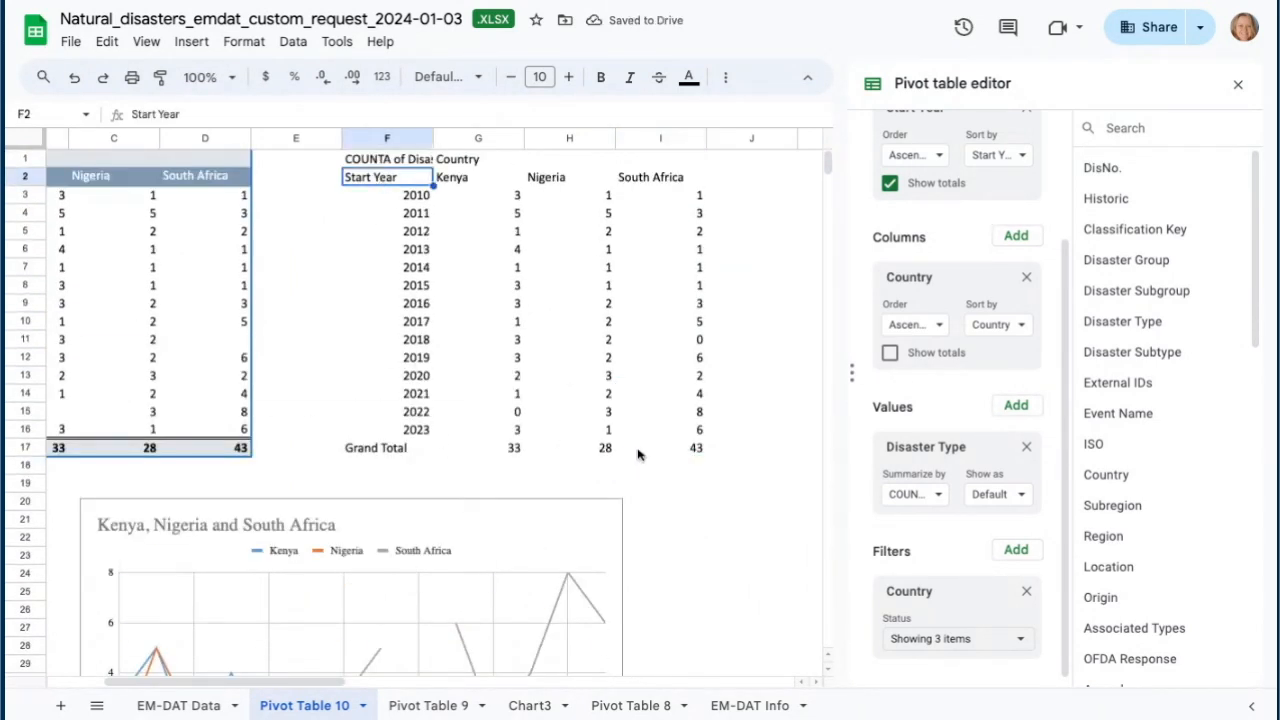
{"action": "left_click", "coordinate": [692, 436], "text": "shift"}
{"action": "left_click", "coordinate": [191, 41]}
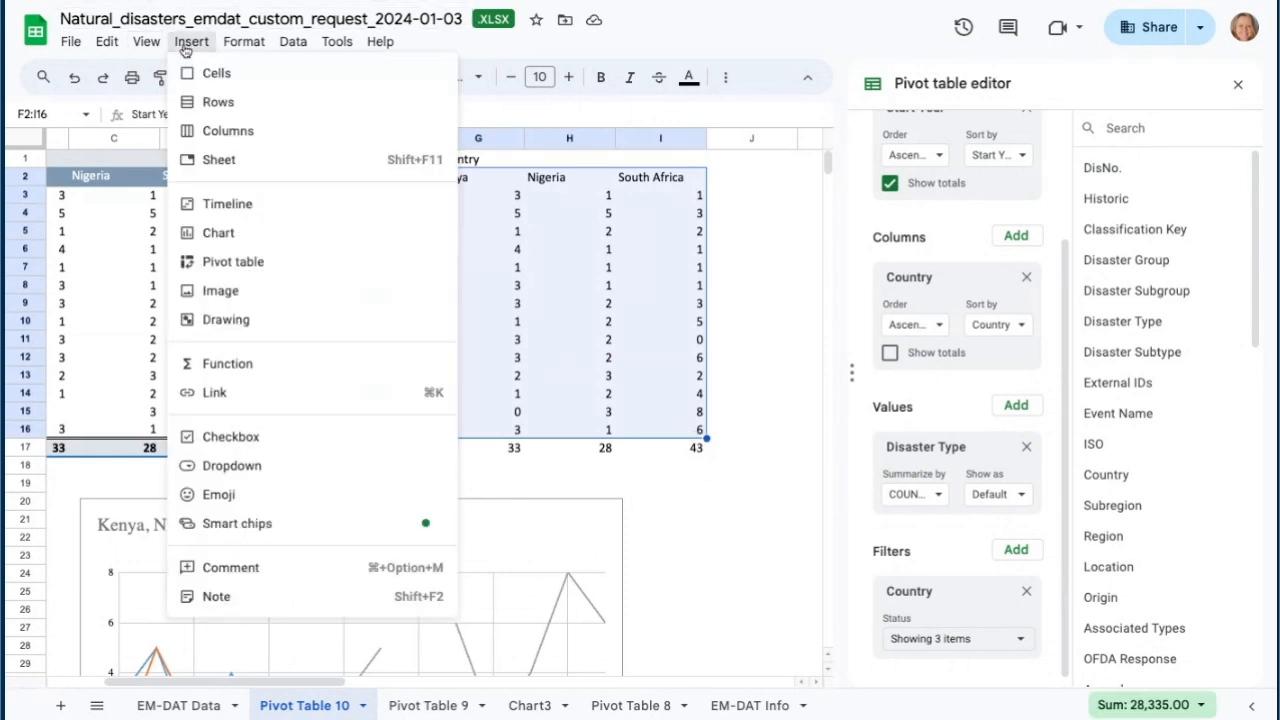
{"action": "left_click", "coordinate": [218, 234]}
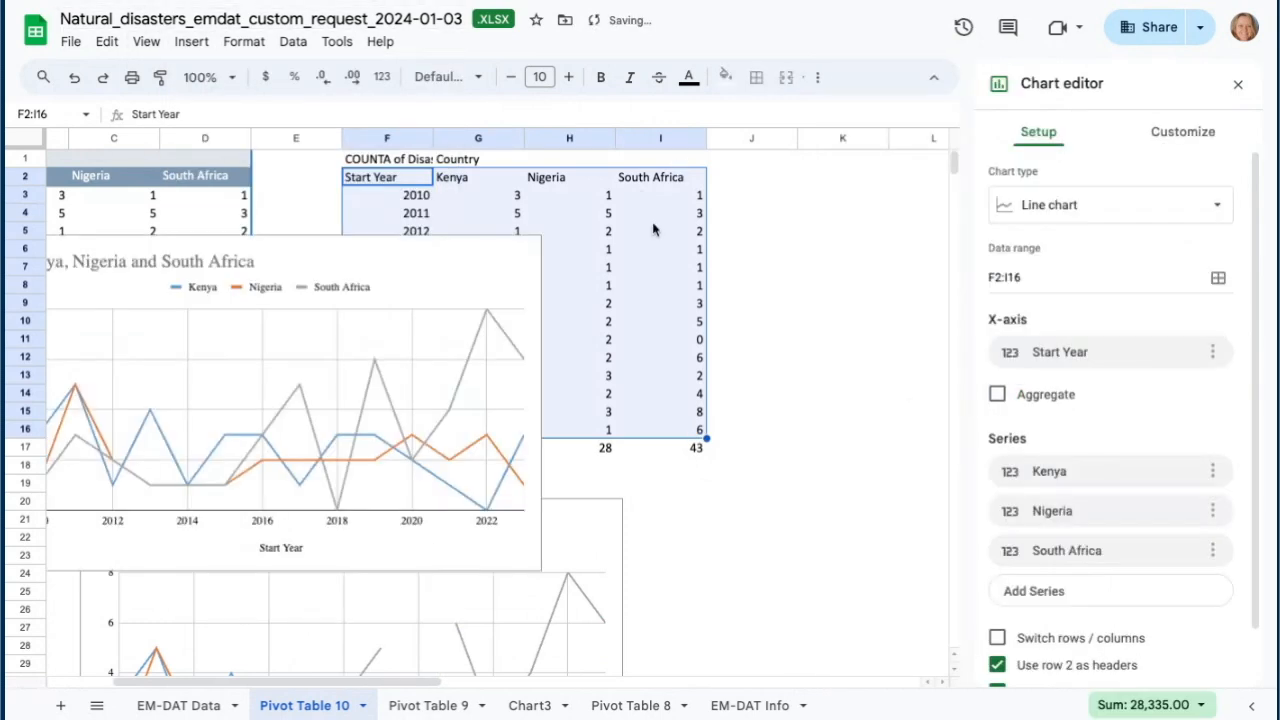
- Move the new chart beside the first chart below the tables
{"action": "left_click", "coordinate": [528, 263]}
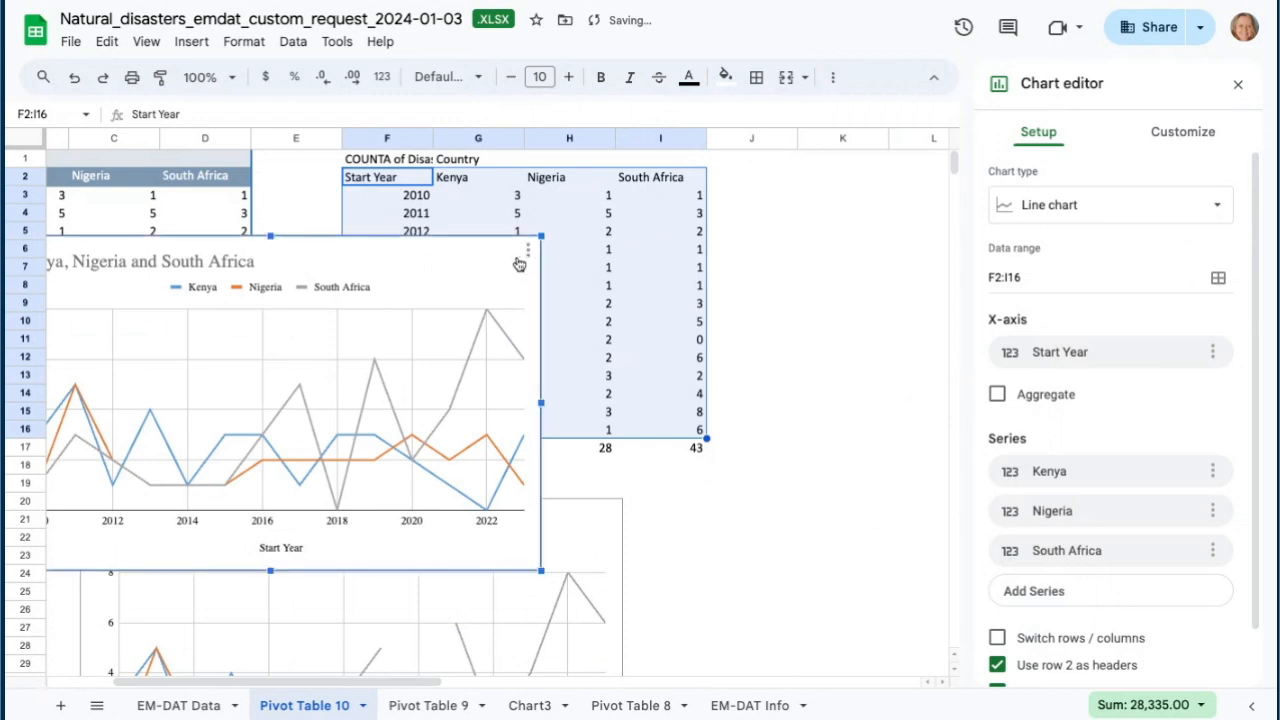
{"action": "left_click_drag", "start_coordinate": [329, 251], "coordinate": [966, 503]}
{"action": "scroll", "coordinate": [871, 506], "scroll_direction": "down", "scroll_amount": 5}
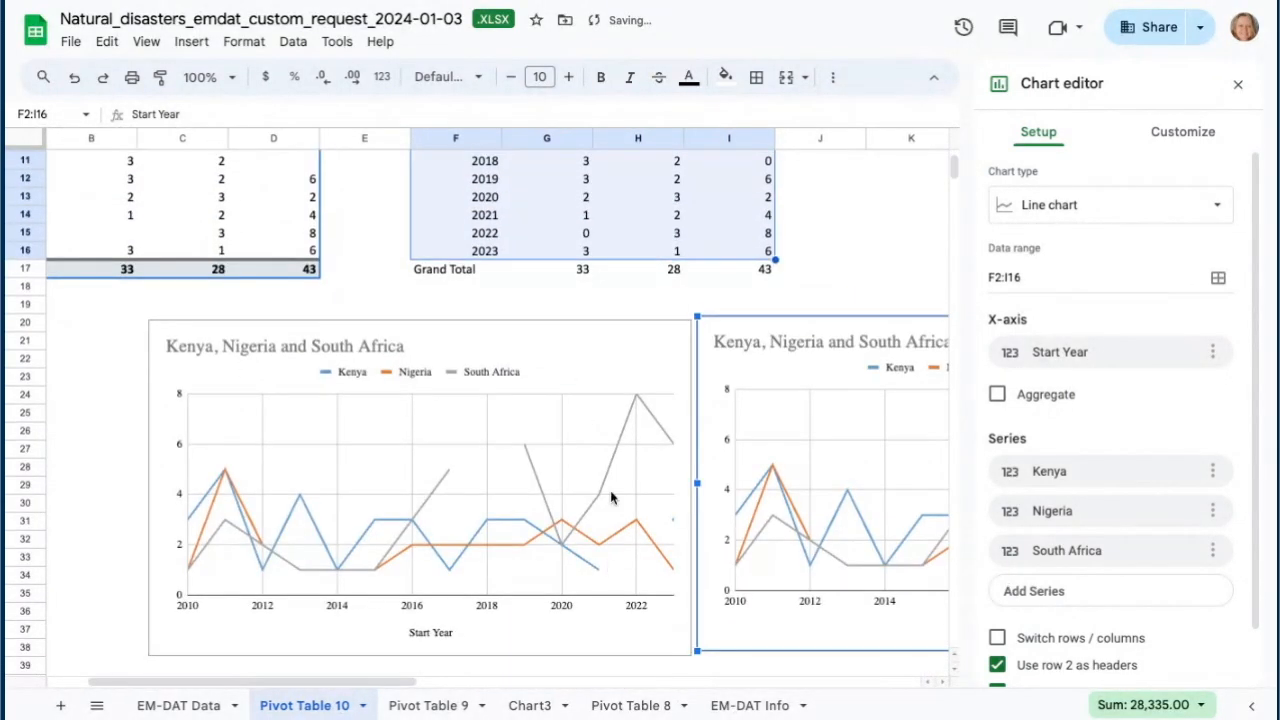
{"action": "left_click_drag", "start_coordinate": [376, 689], "coordinate": [486, 700]}
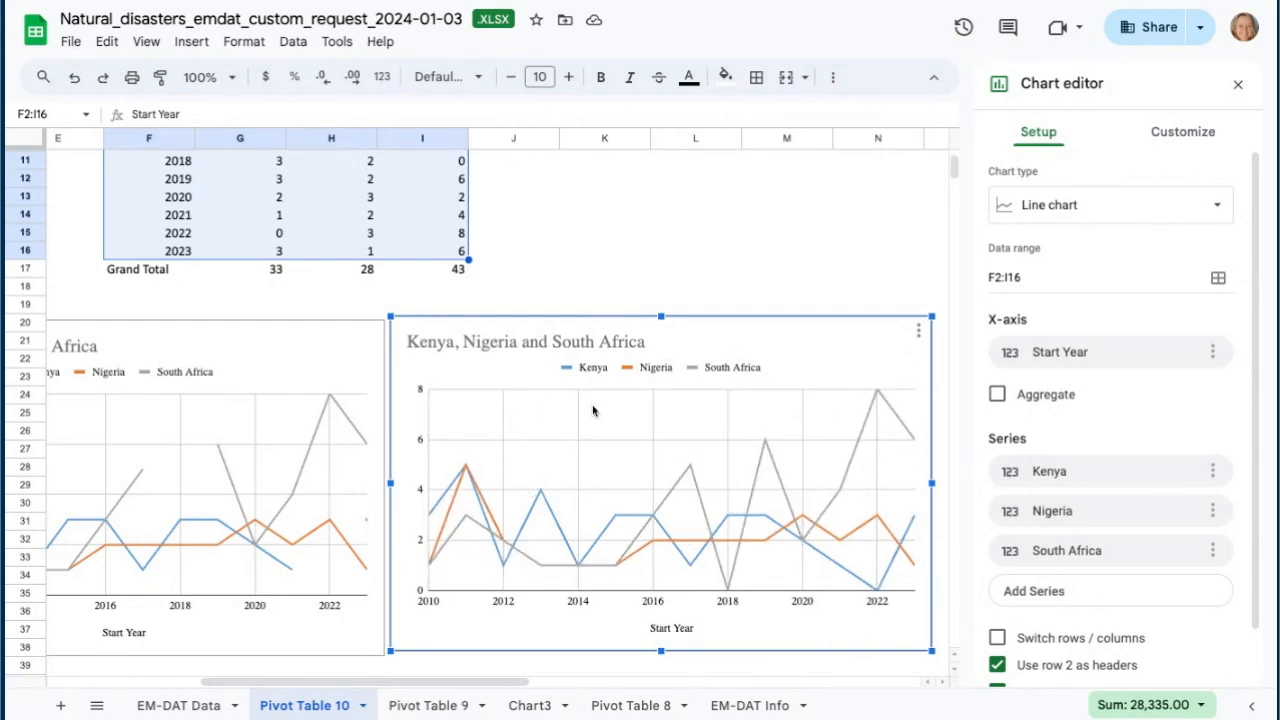
- Retitle the new chart "Disasters by year in Kenya, South Africa and Nigeria"
{"action": "double_click", "coordinate": [516, 342]}
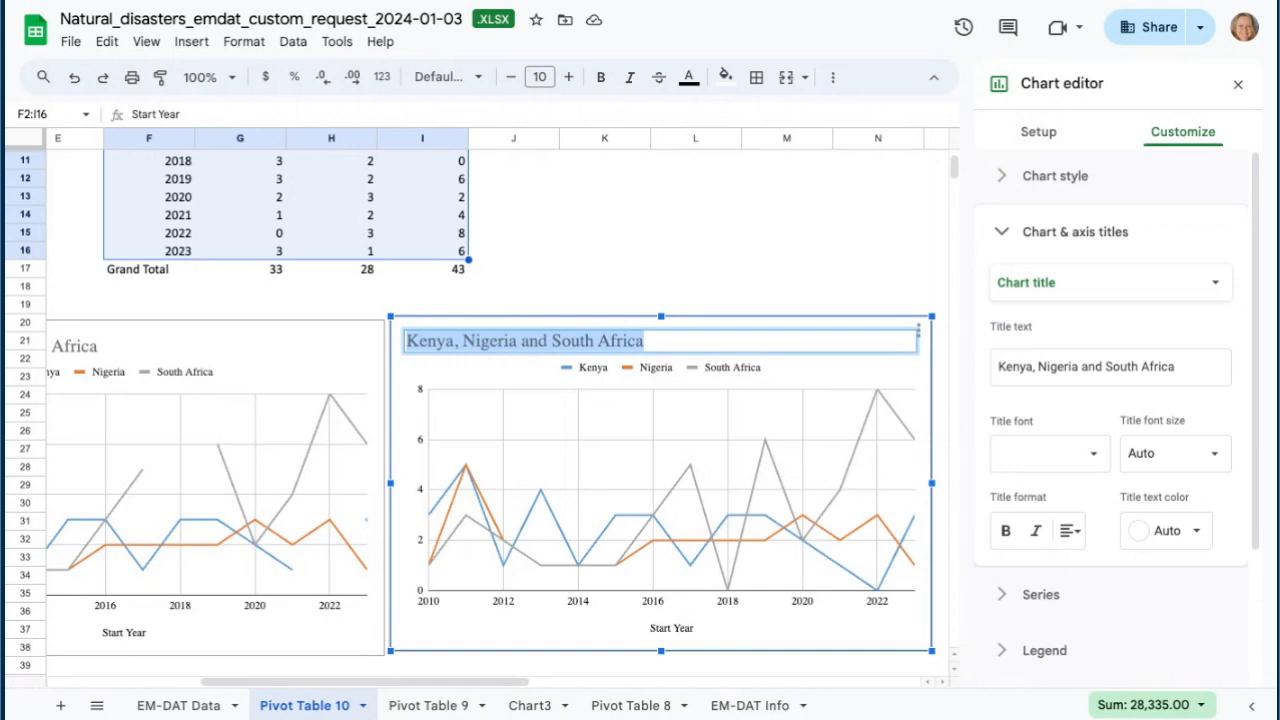
{"action": "type", "text": "Nau"}
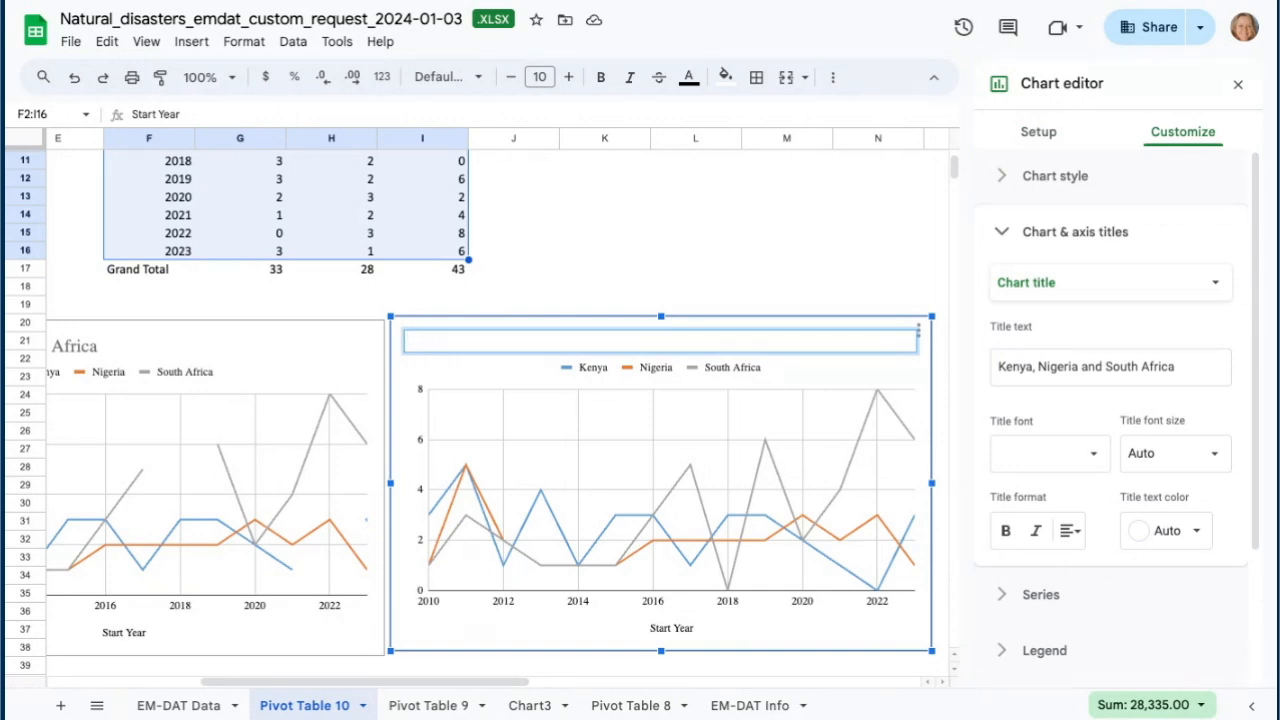
{"action": "type", "text": "sters by year in Ken"}
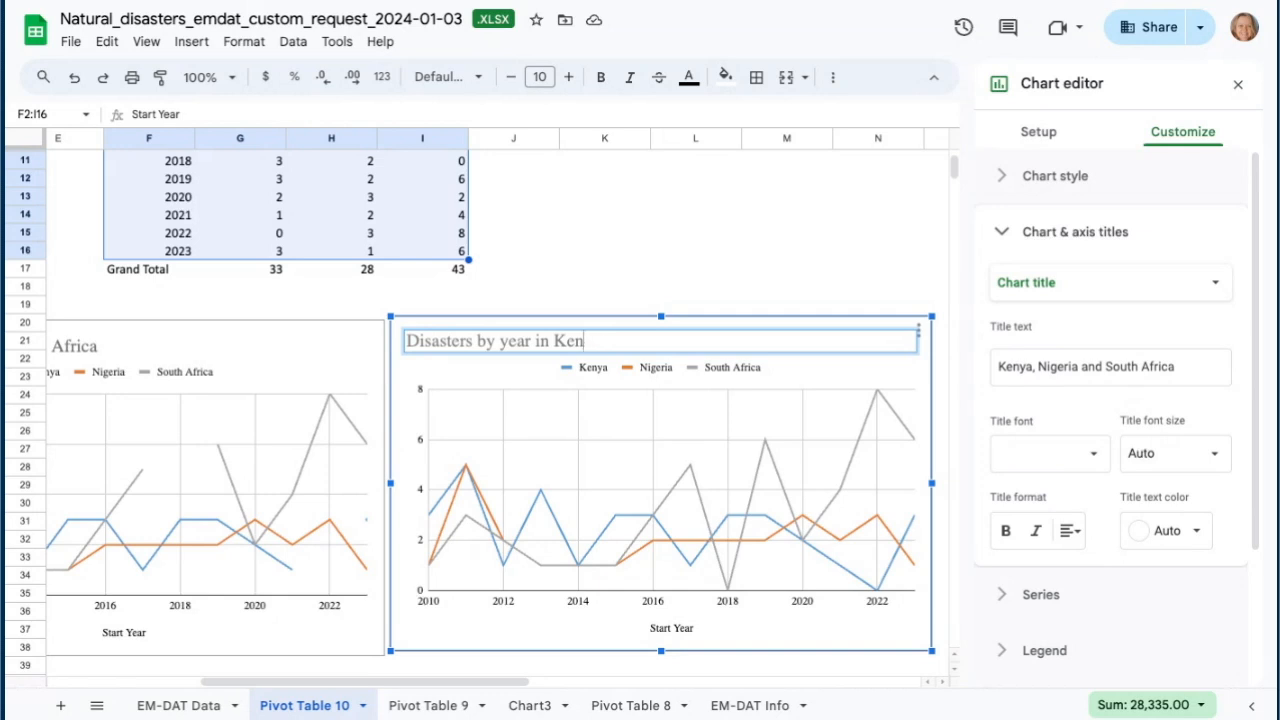
{"action": "type", "text": "ya, South Africa and Nigeria"}
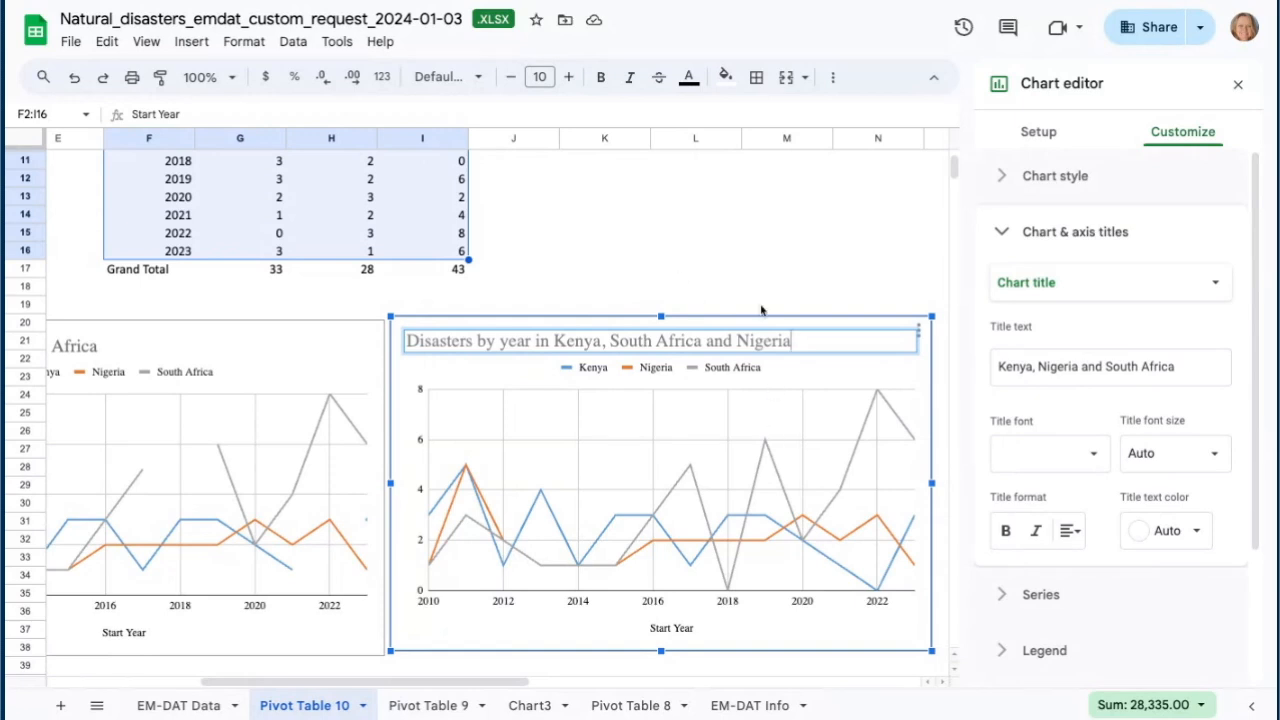
{"action": "left_click", "coordinate": [805, 251]}
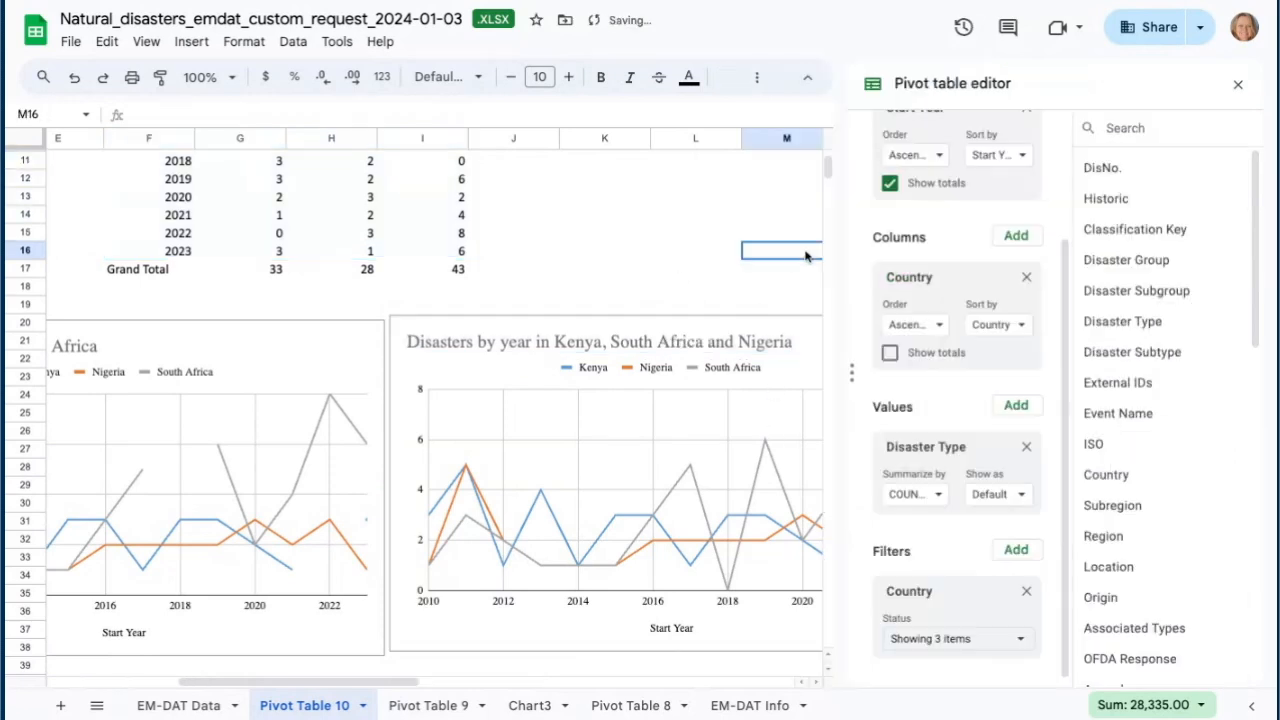
{"action": "left_click_drag", "start_coordinate": [405, 682], "coordinate": [455, 684]}
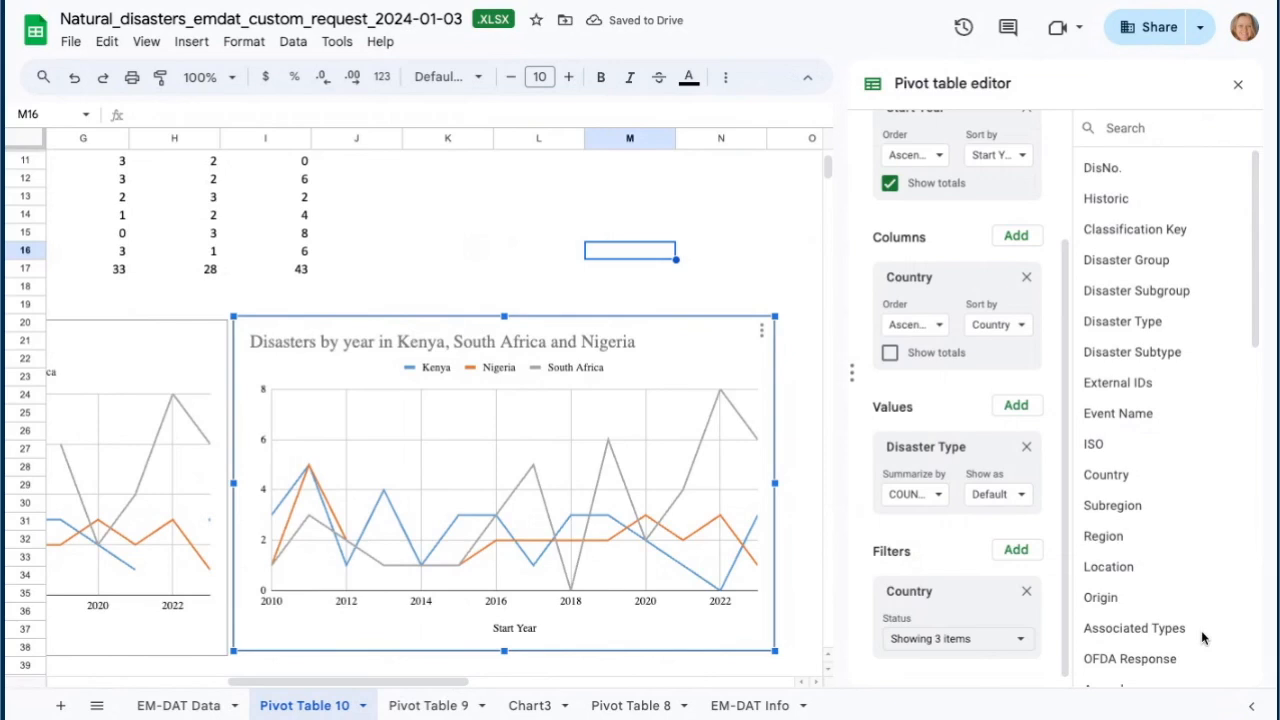